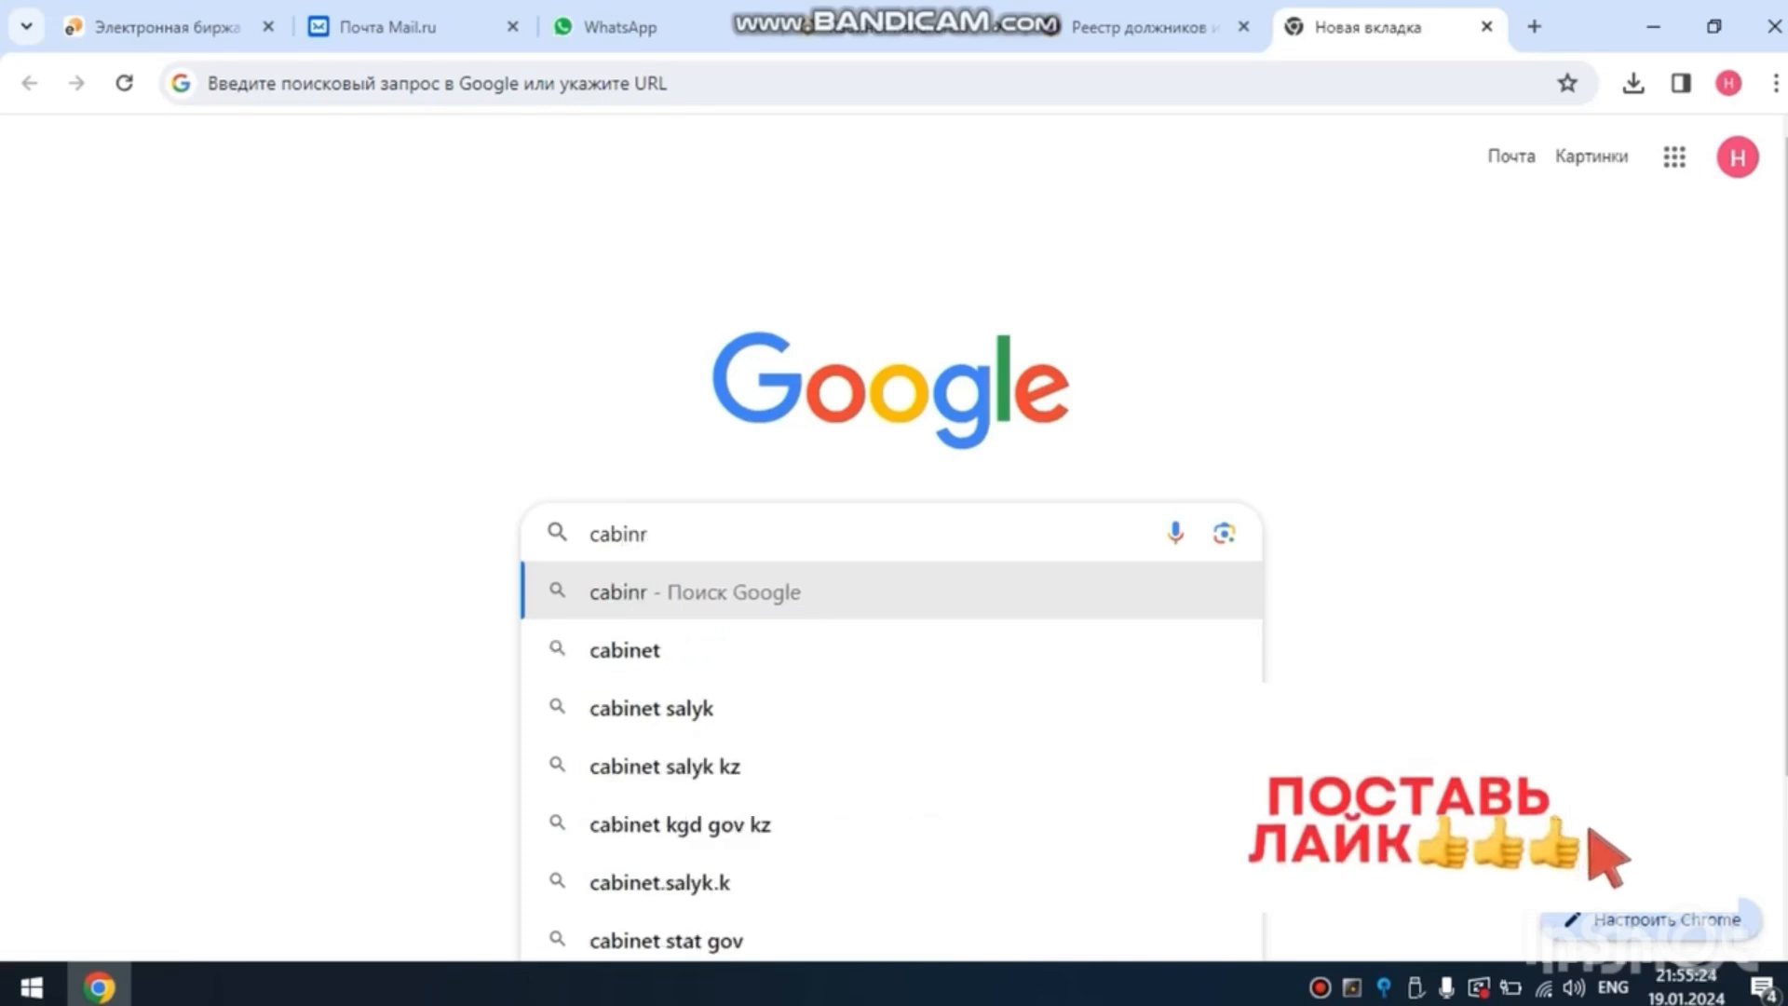
- Search Google for "cabinet kgd gov kz" and open the cabinet.kgd.gov.kz result of the State Revenue Committee
key("BackSpace")
type("et")
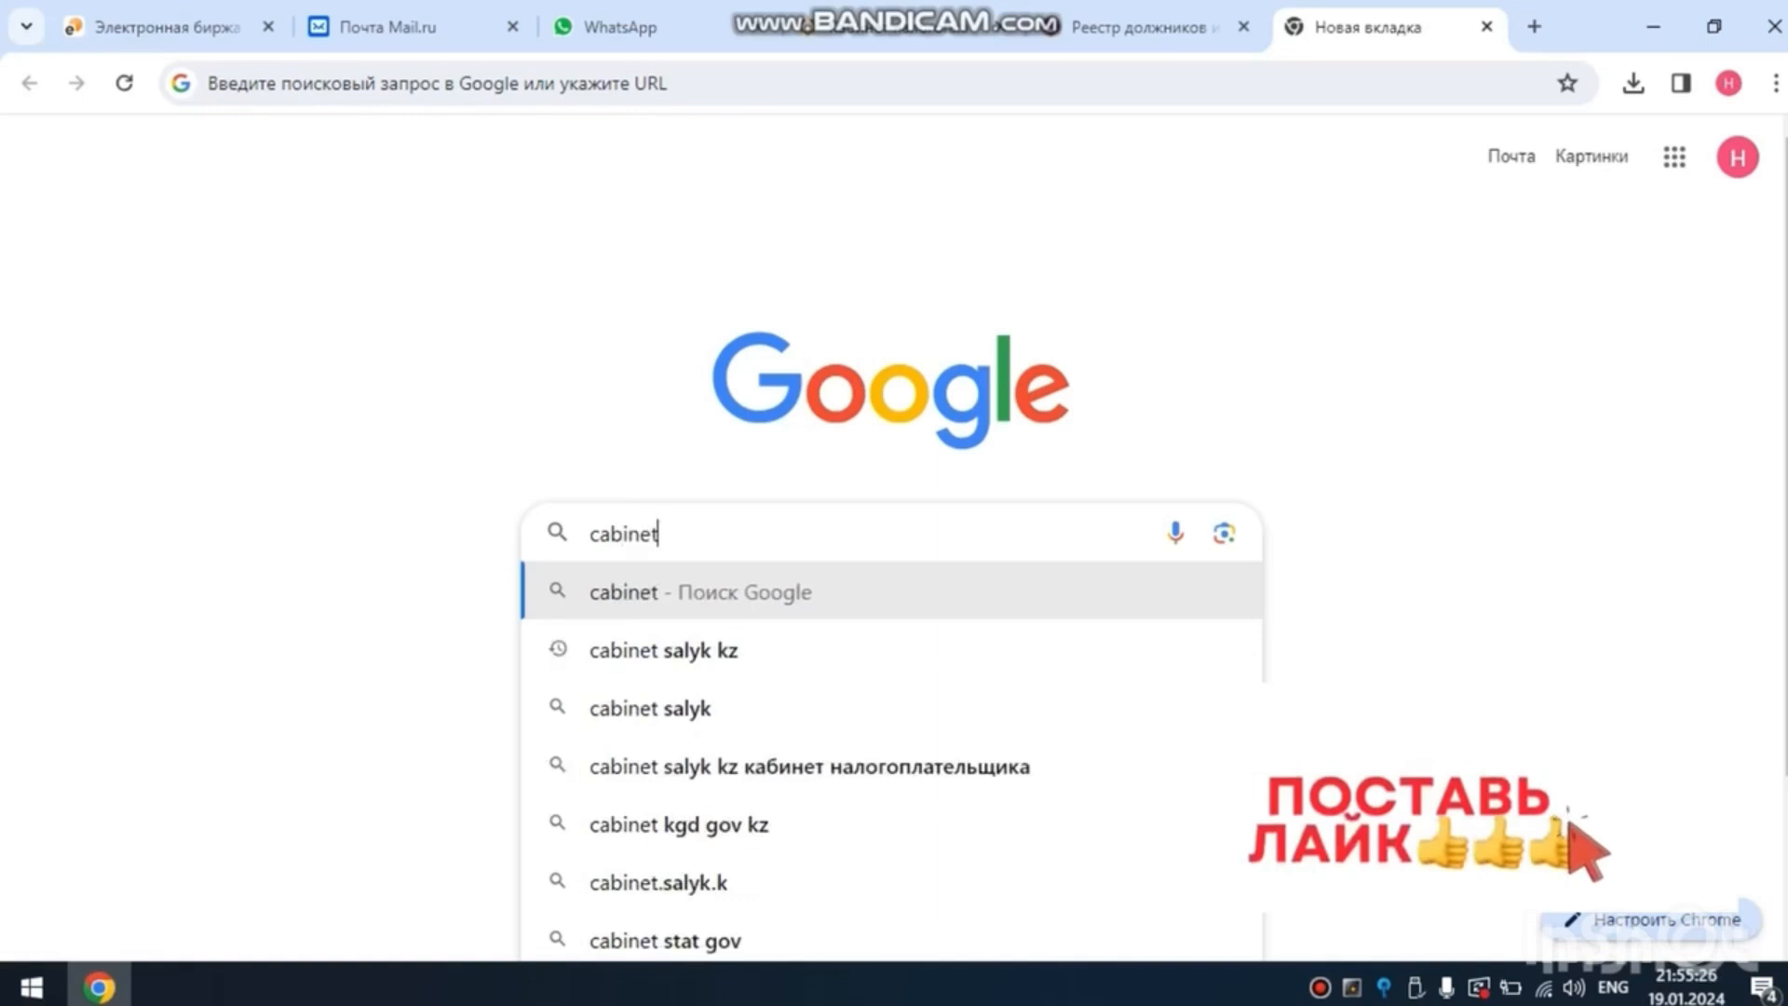
left_click(679, 825)
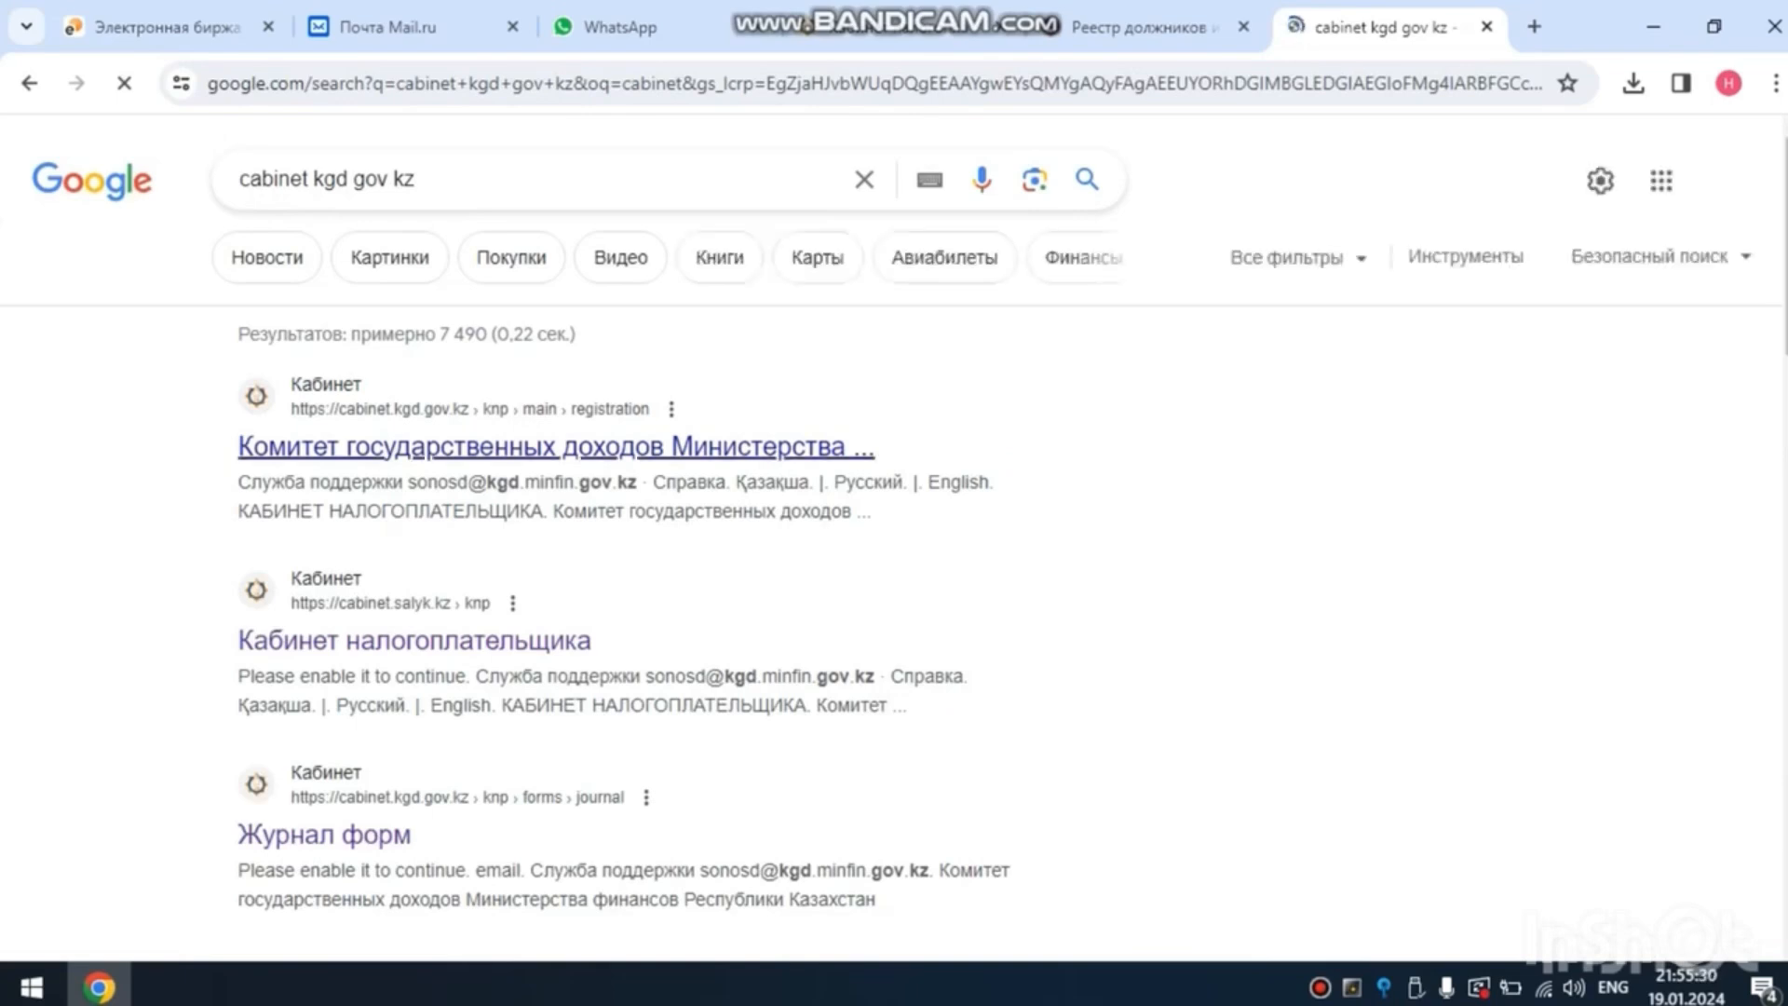
left_click(556, 447)
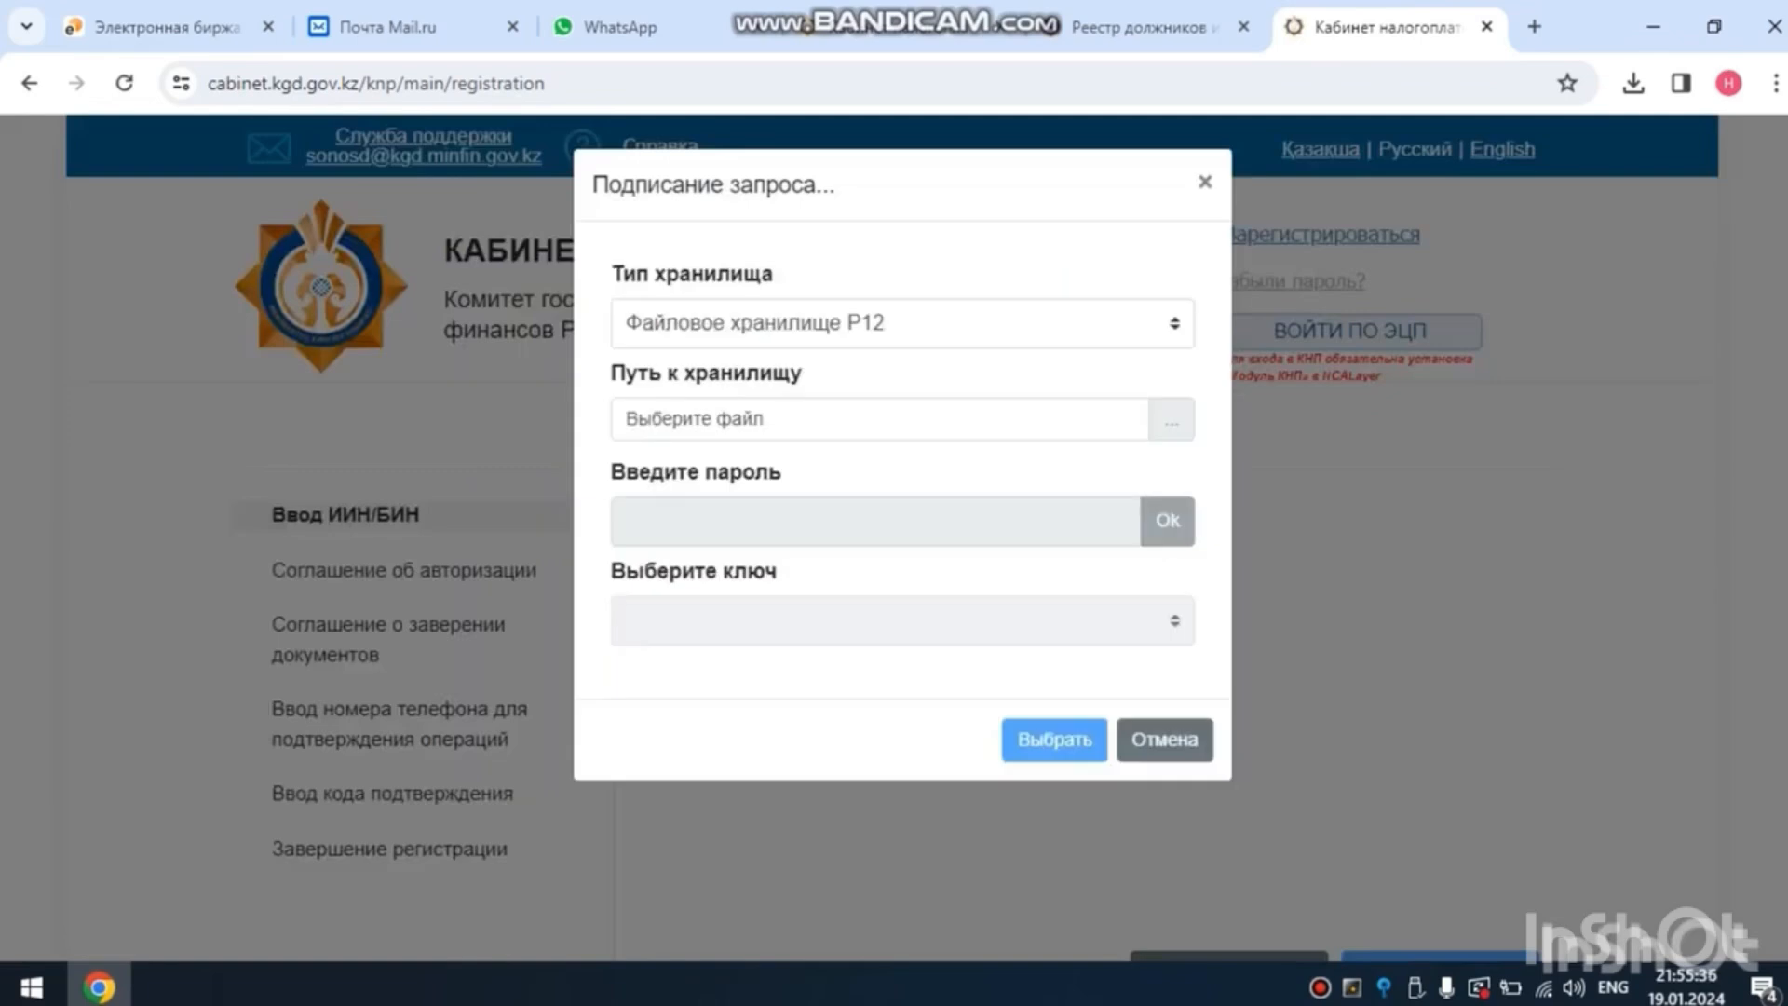
- Sign in to the taxpayer cabinet with the AUTH_RSA256 key file, entering the key storage password and confirming the certificate
left_click(1172, 420)
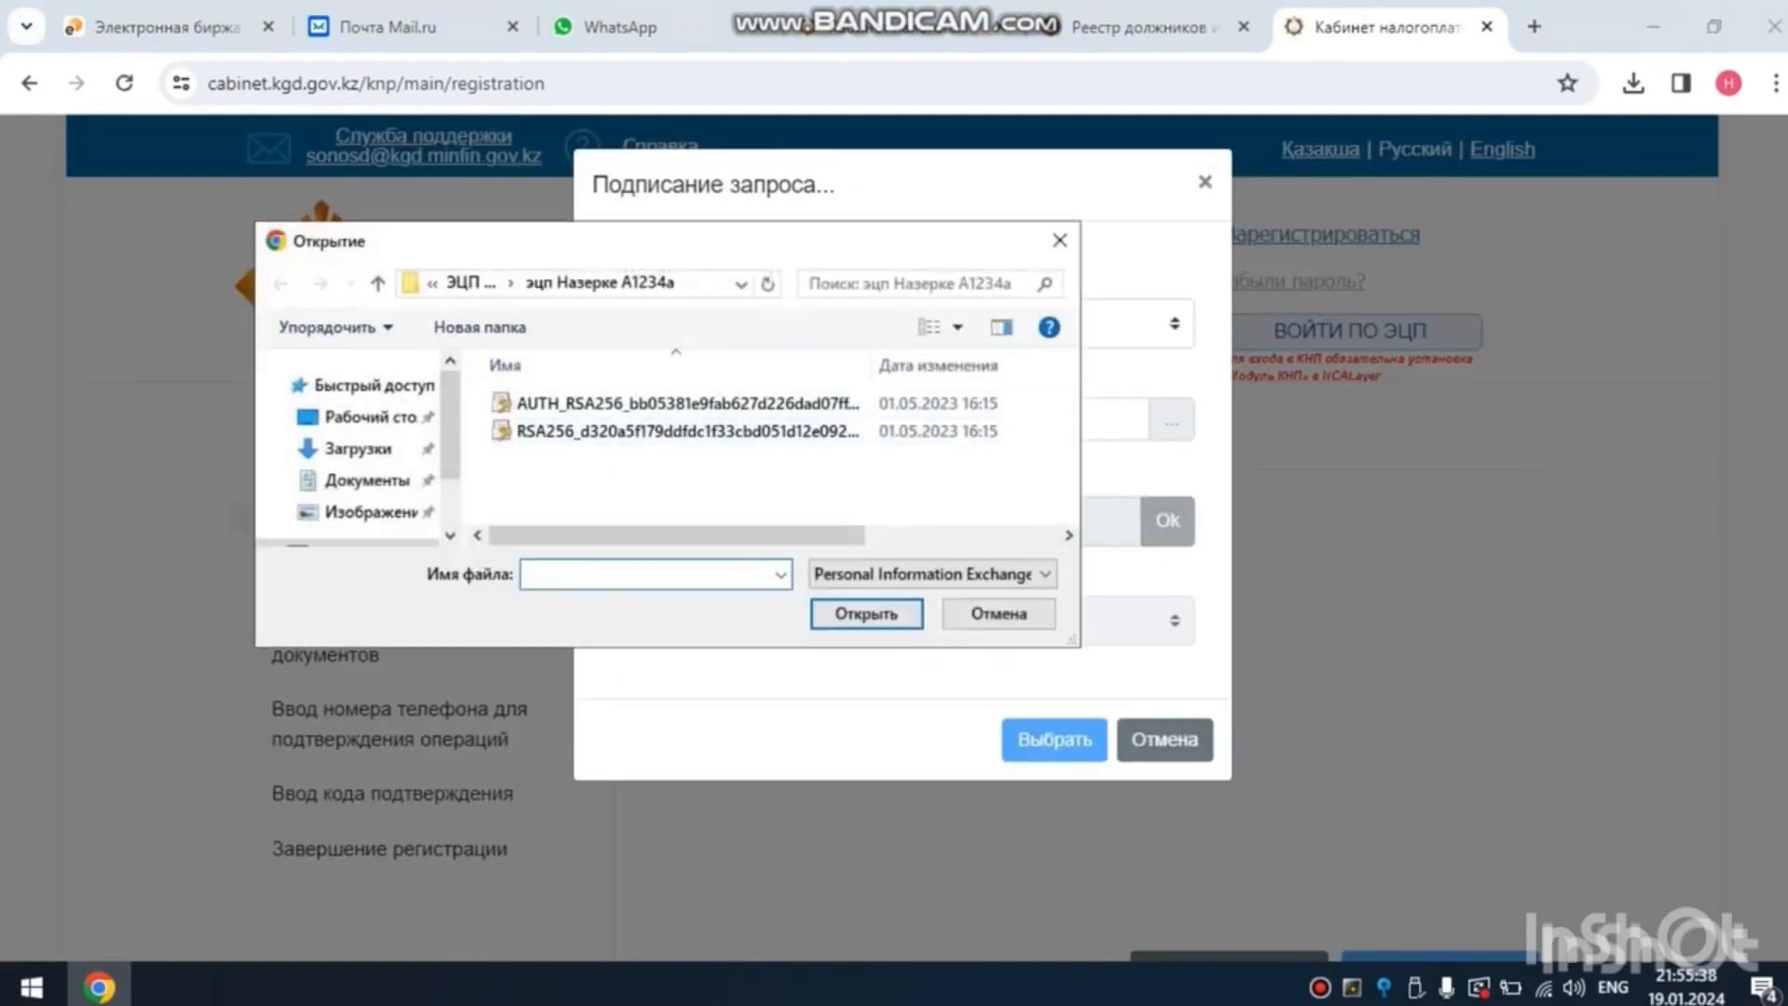
double_click(652, 403)
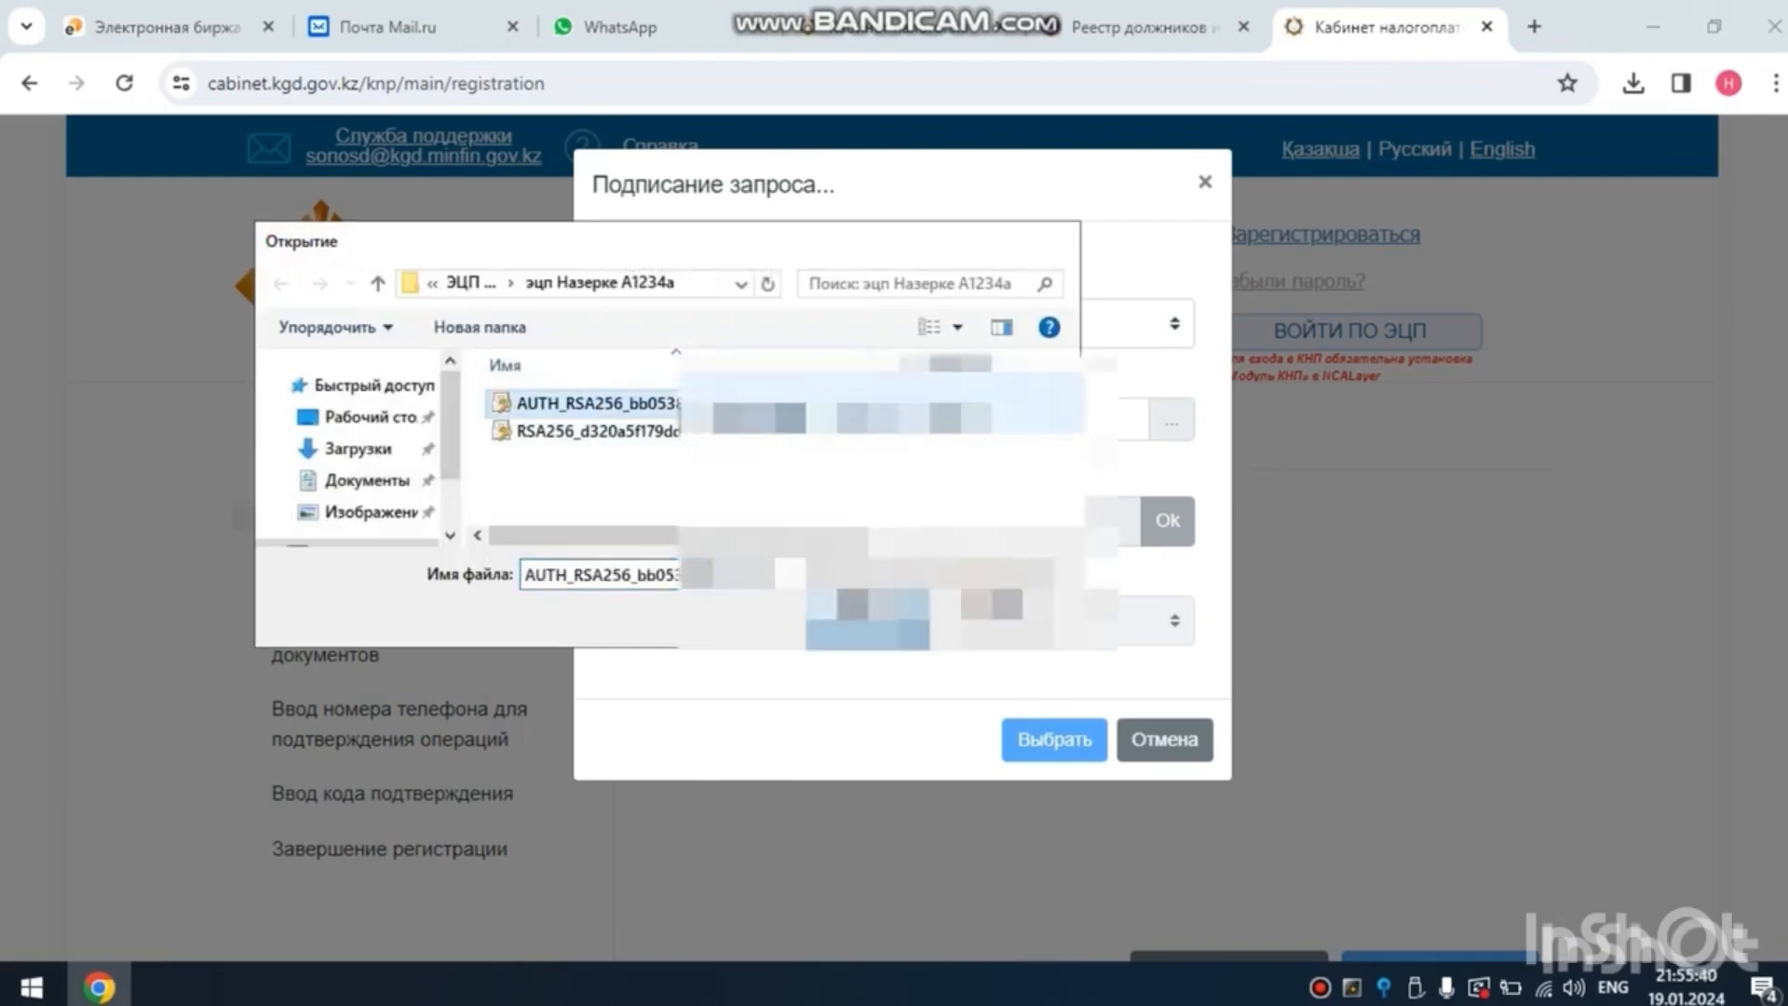
left_click(801, 521)
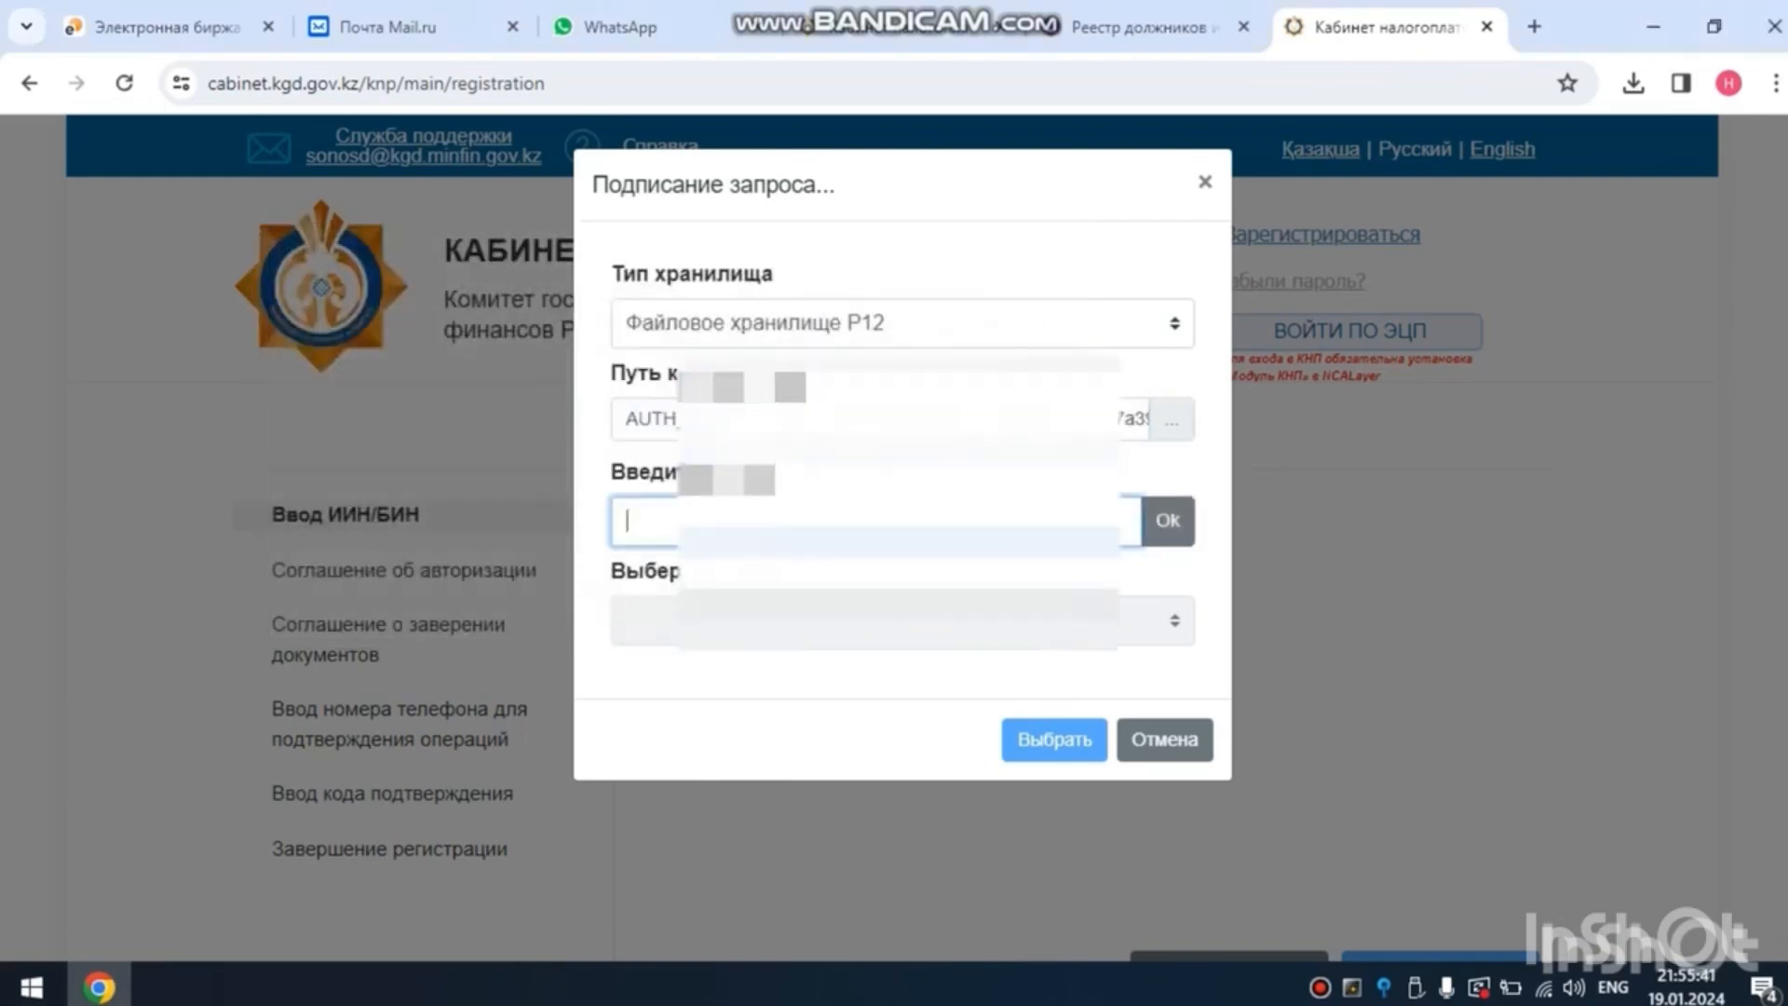
type("******")
key("Return")
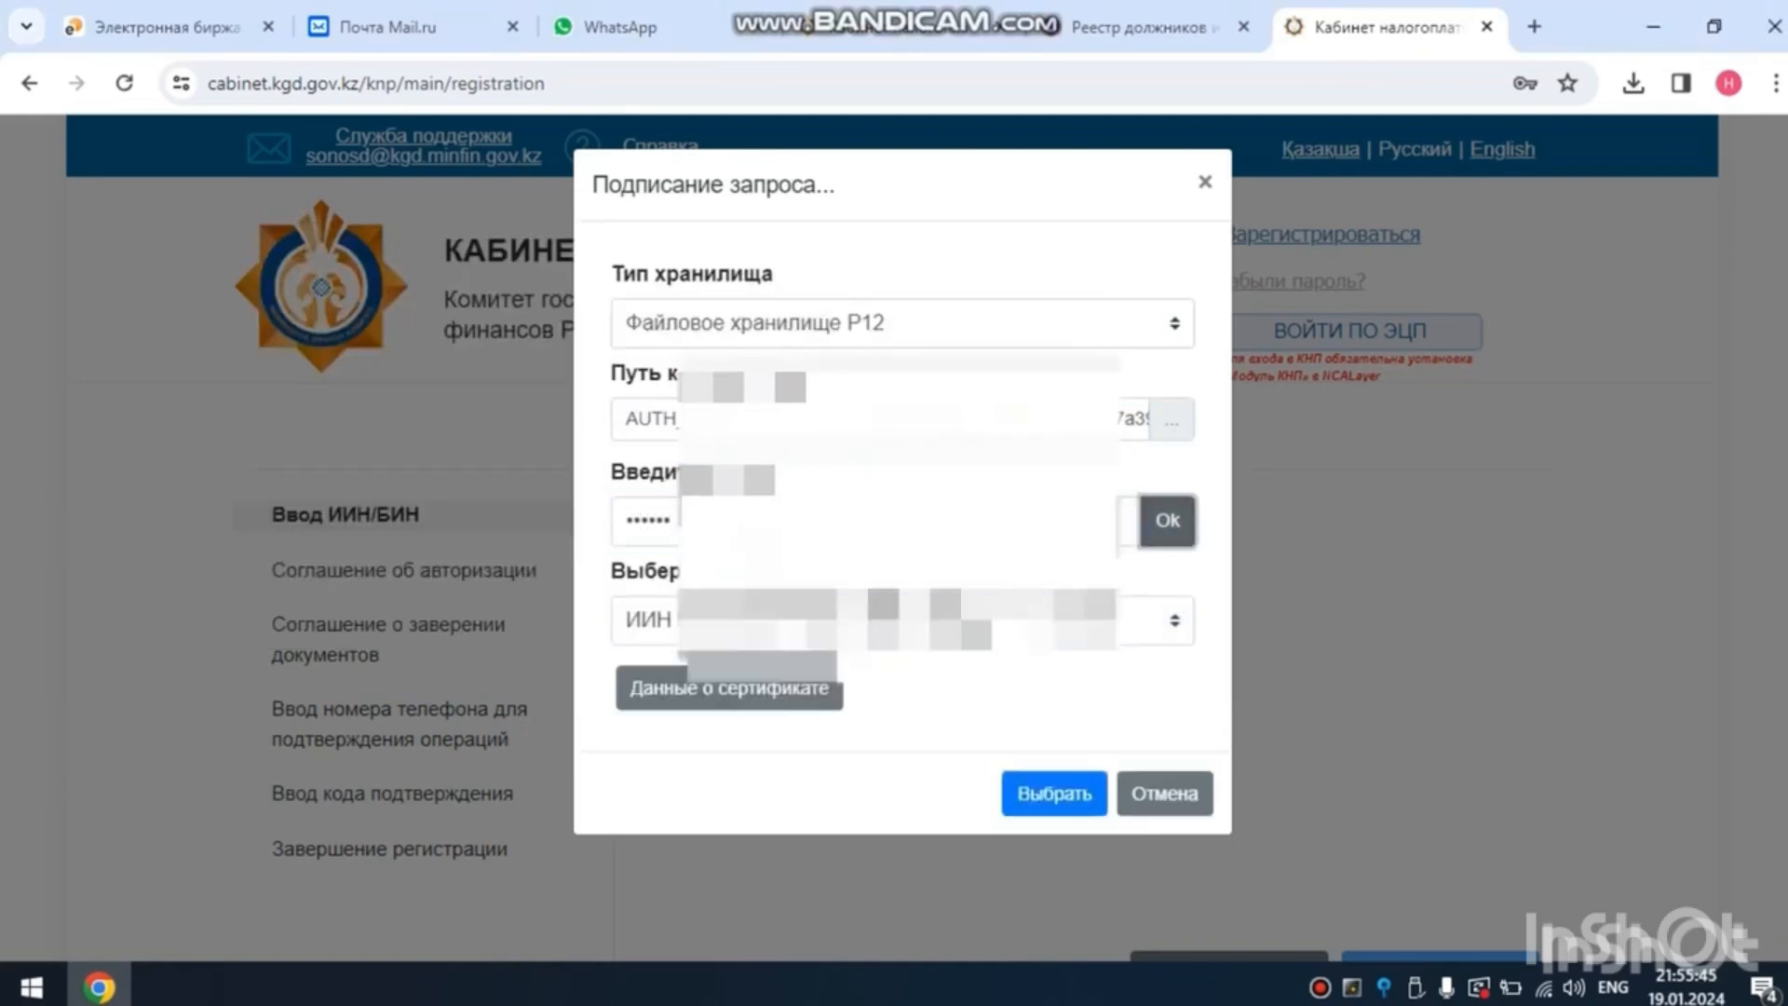
left_click(1055, 794)
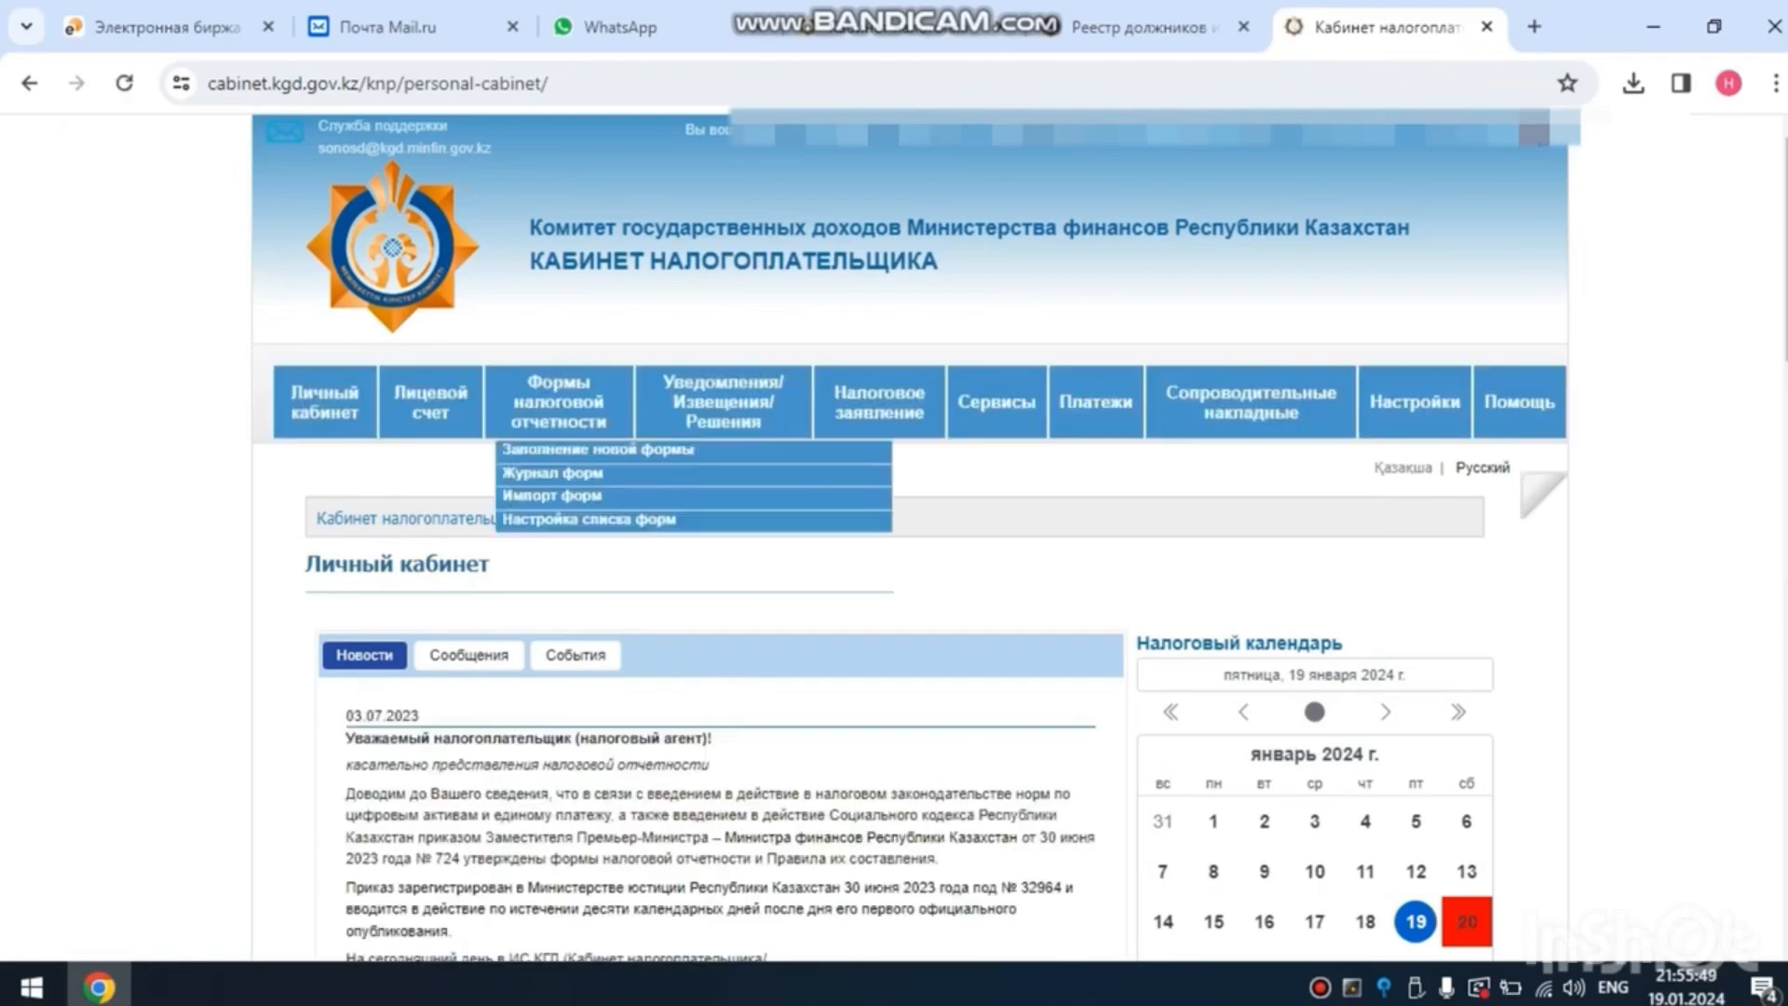
- Open the tax form journal (Журнал форм) and search for submitted forms without changing the filter
mouse_move(559, 410)
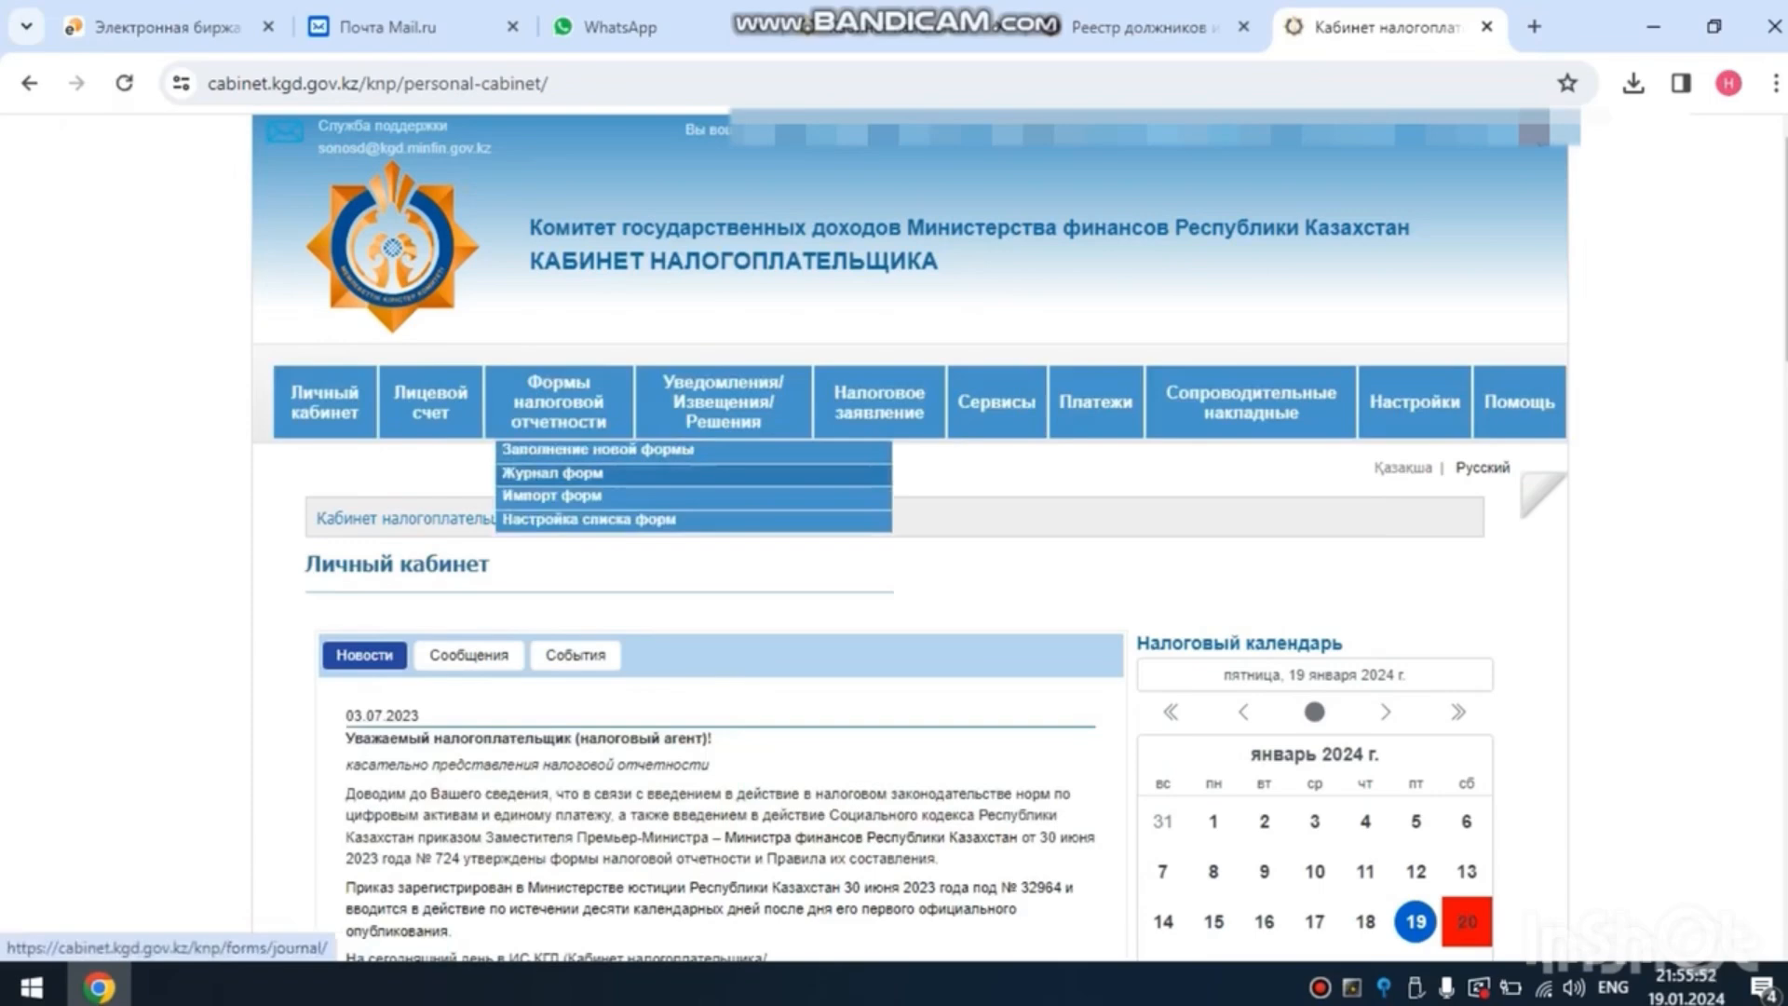
left_click(552, 473)
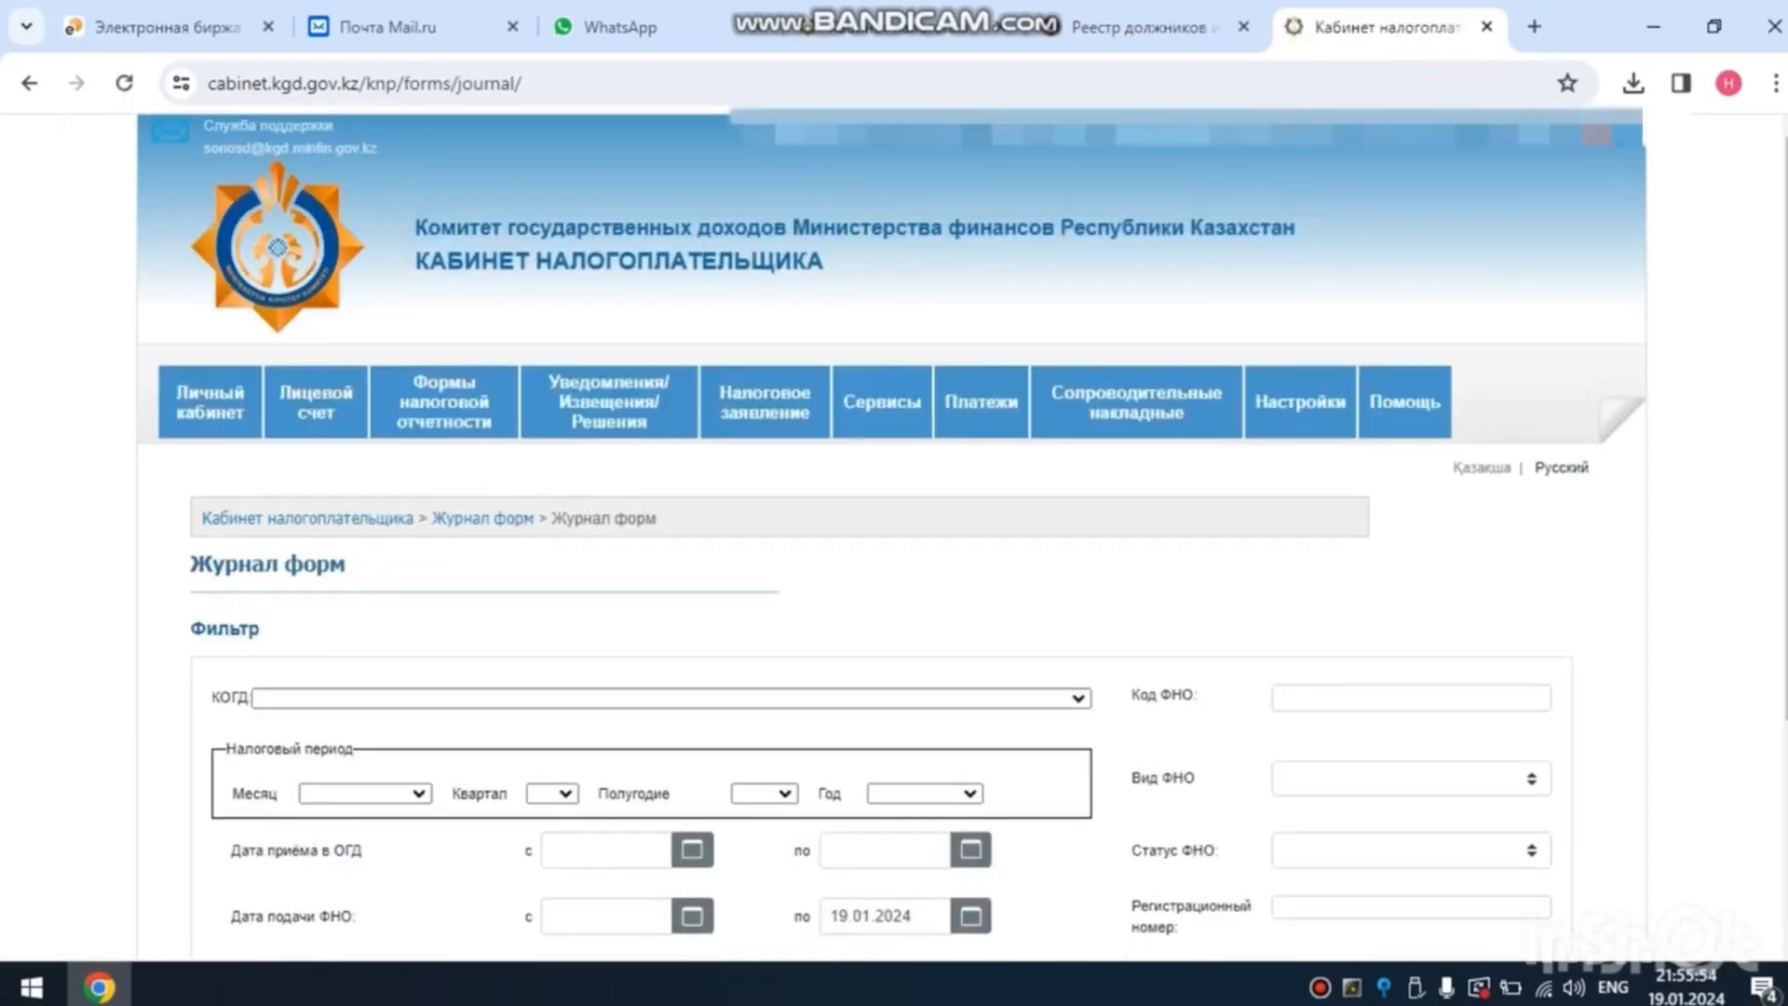
scroll(892, 538, "down", 3)
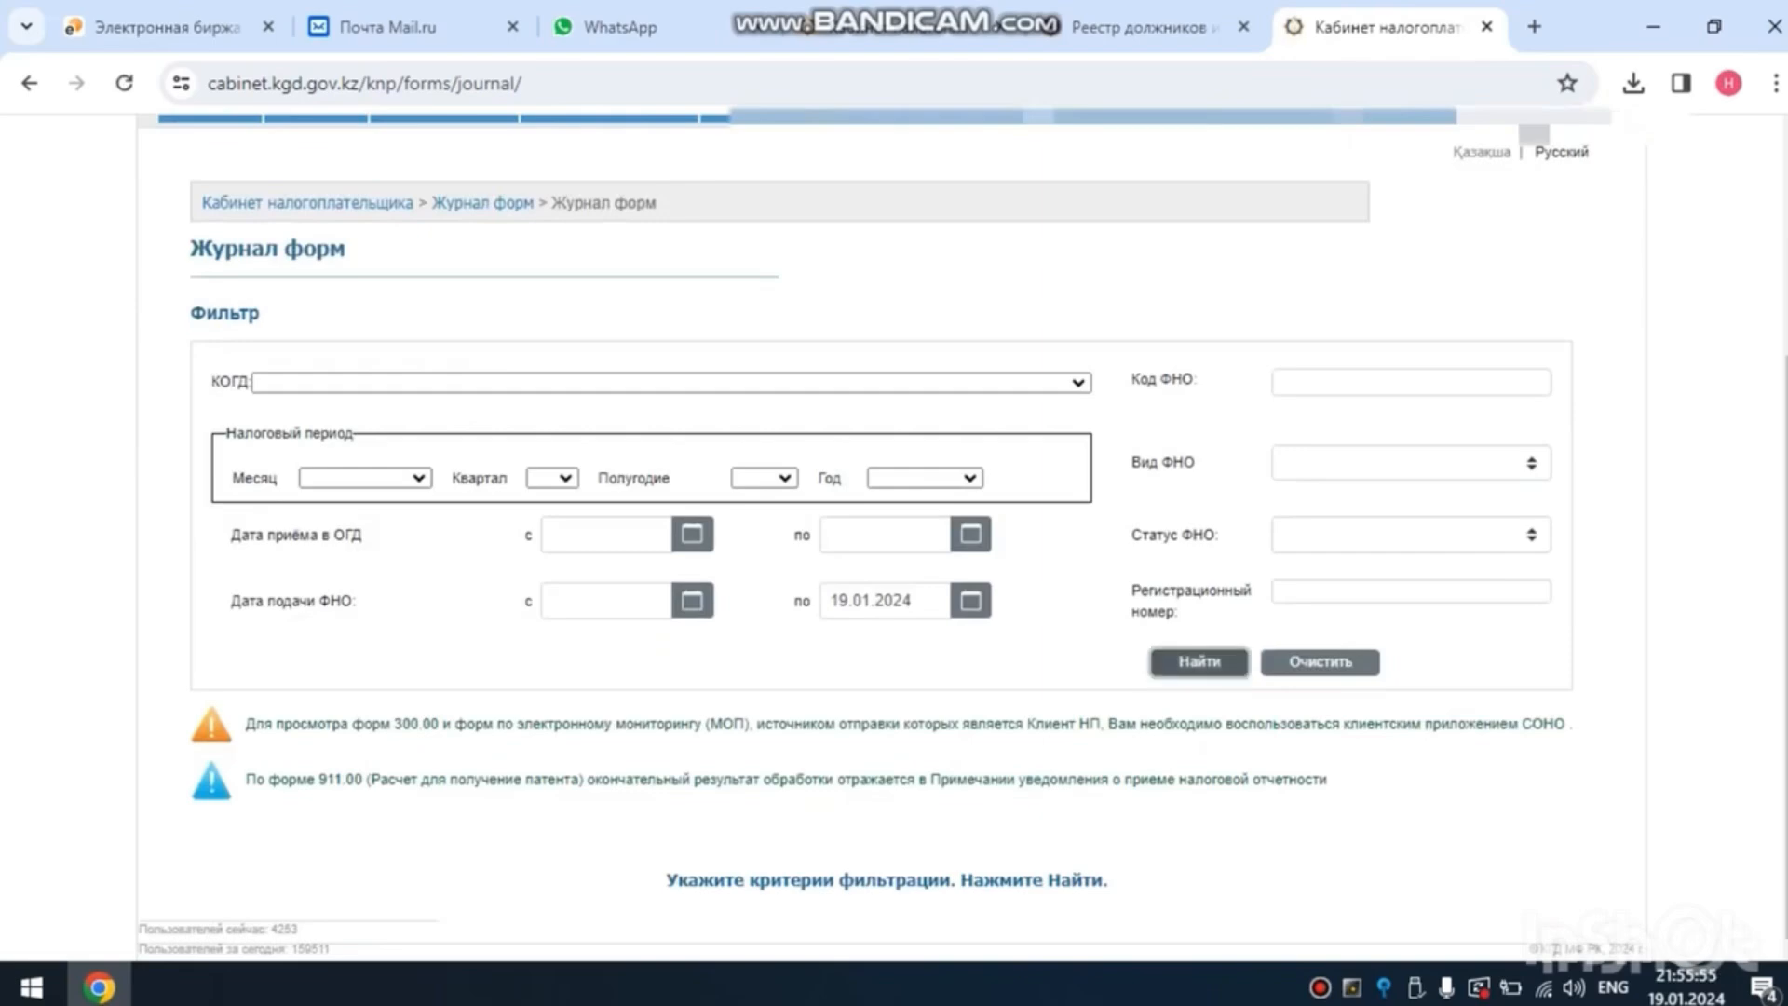
left_click(1199, 661)
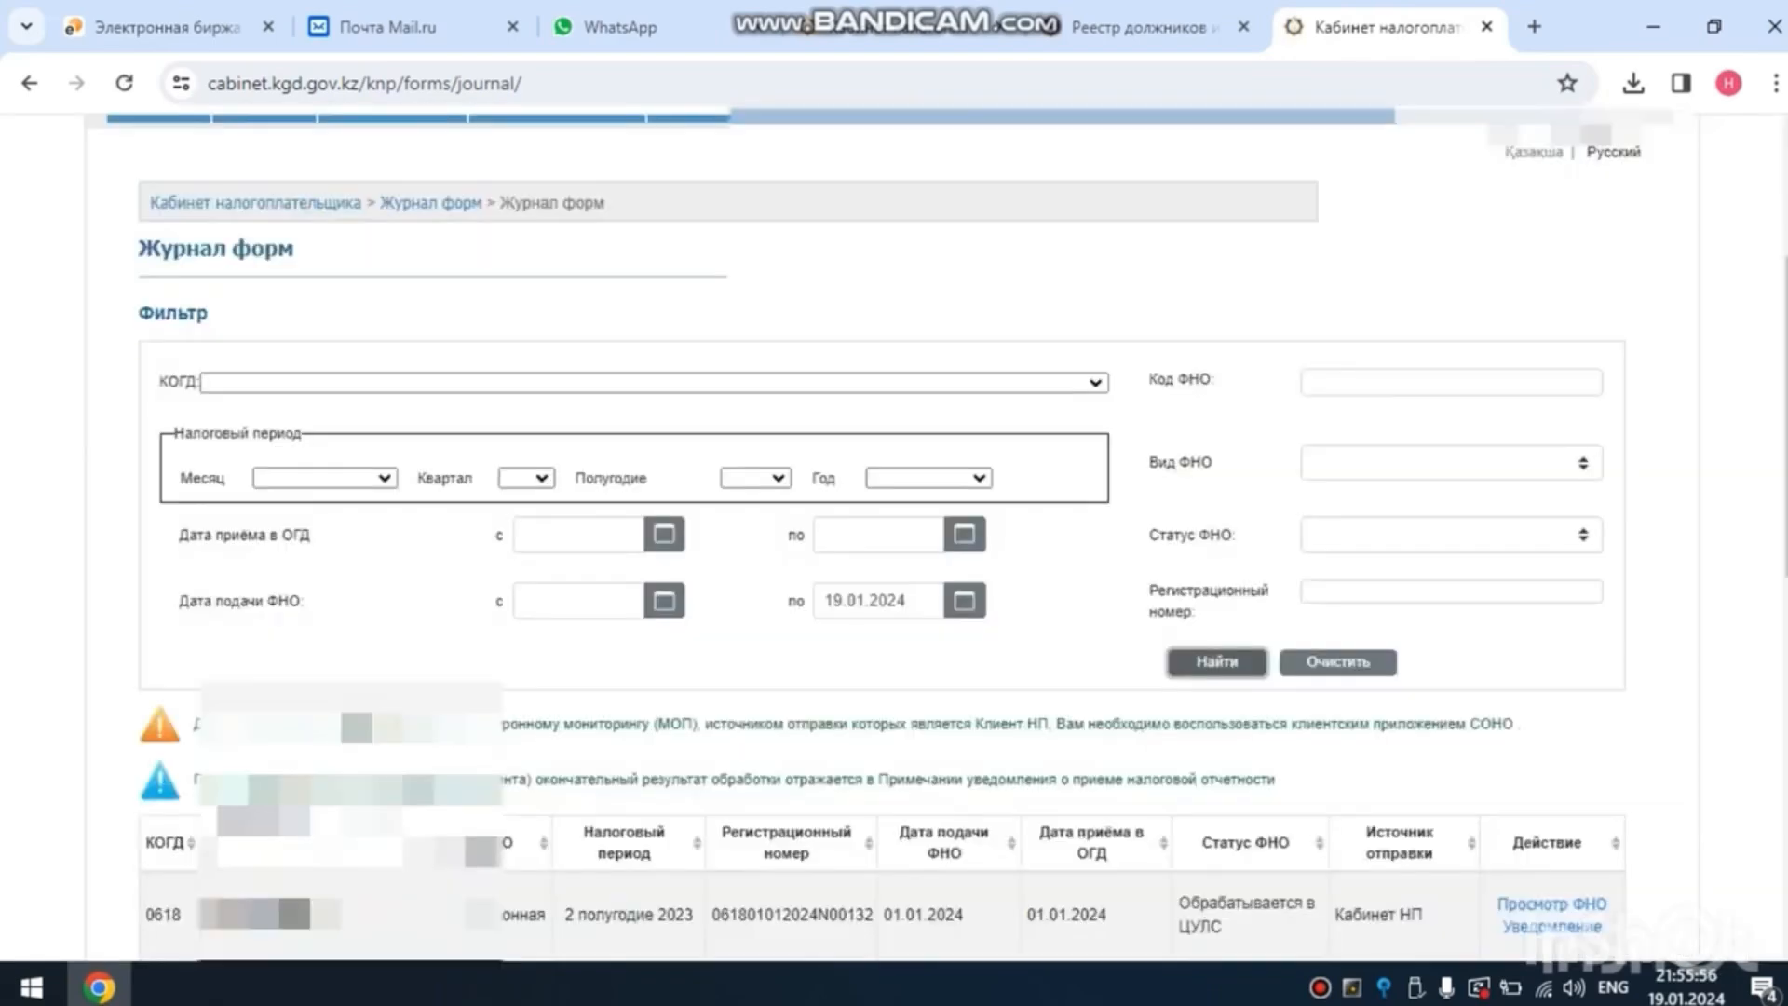
scroll(882, 540, "down", 3)
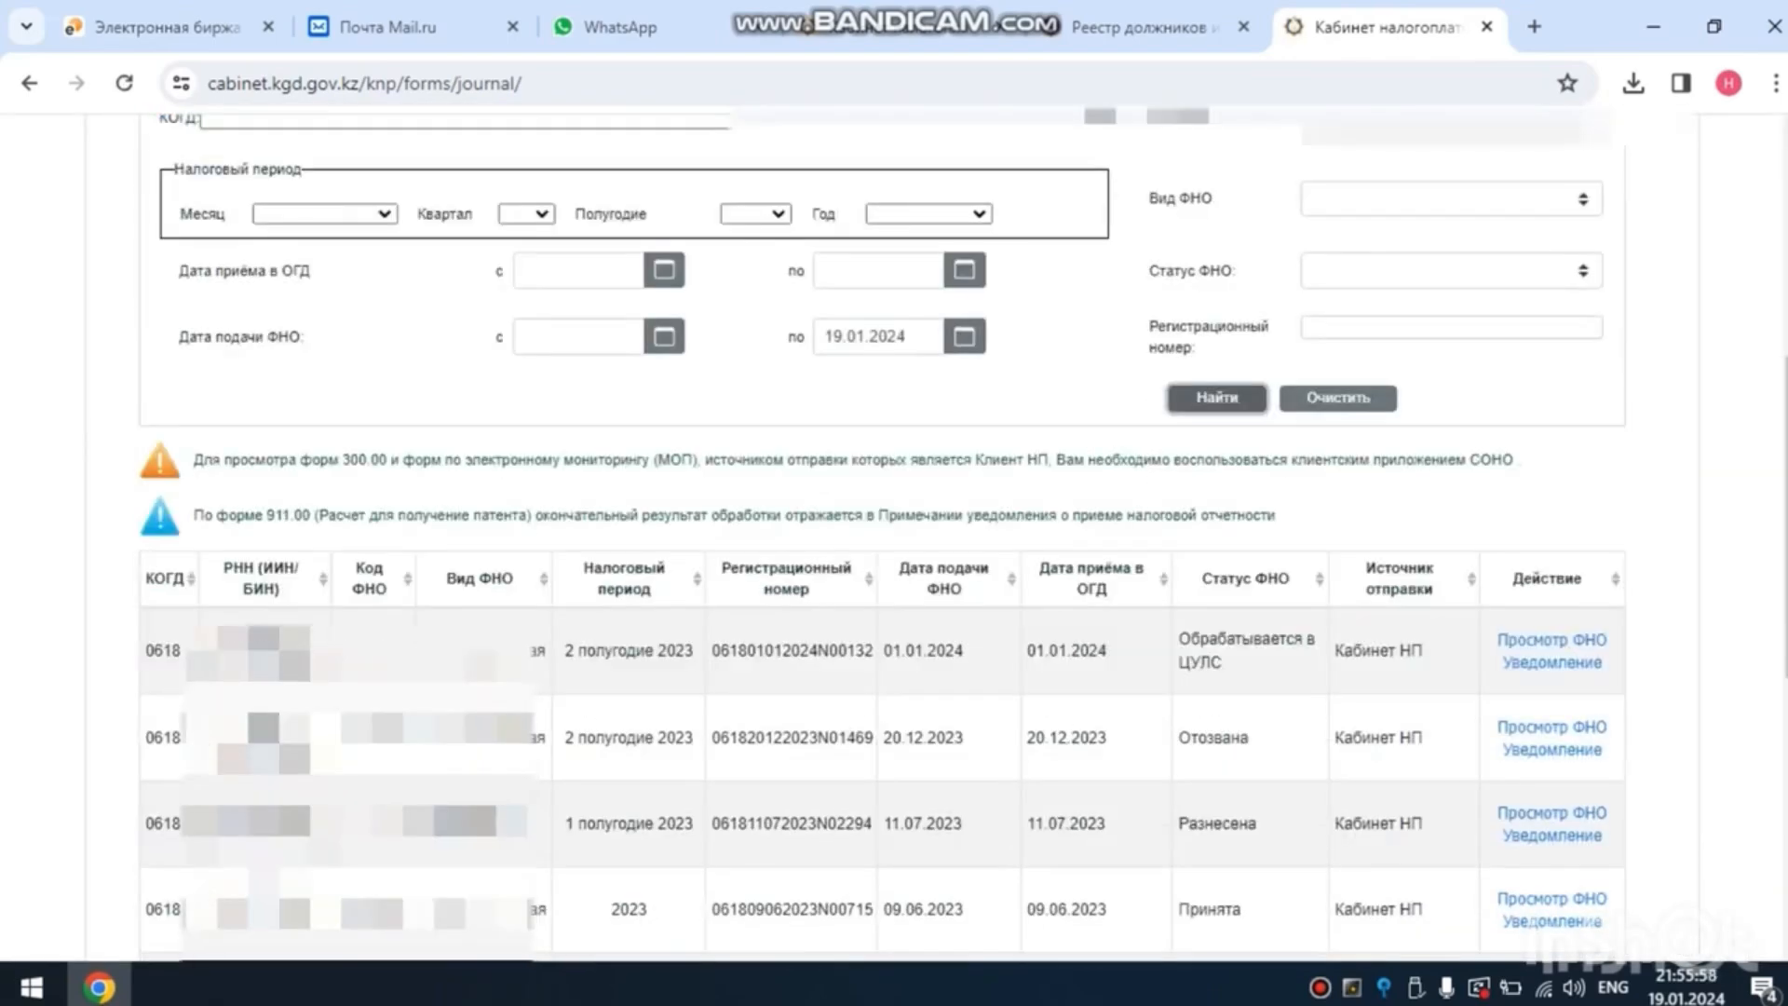
left_click(1217, 398)
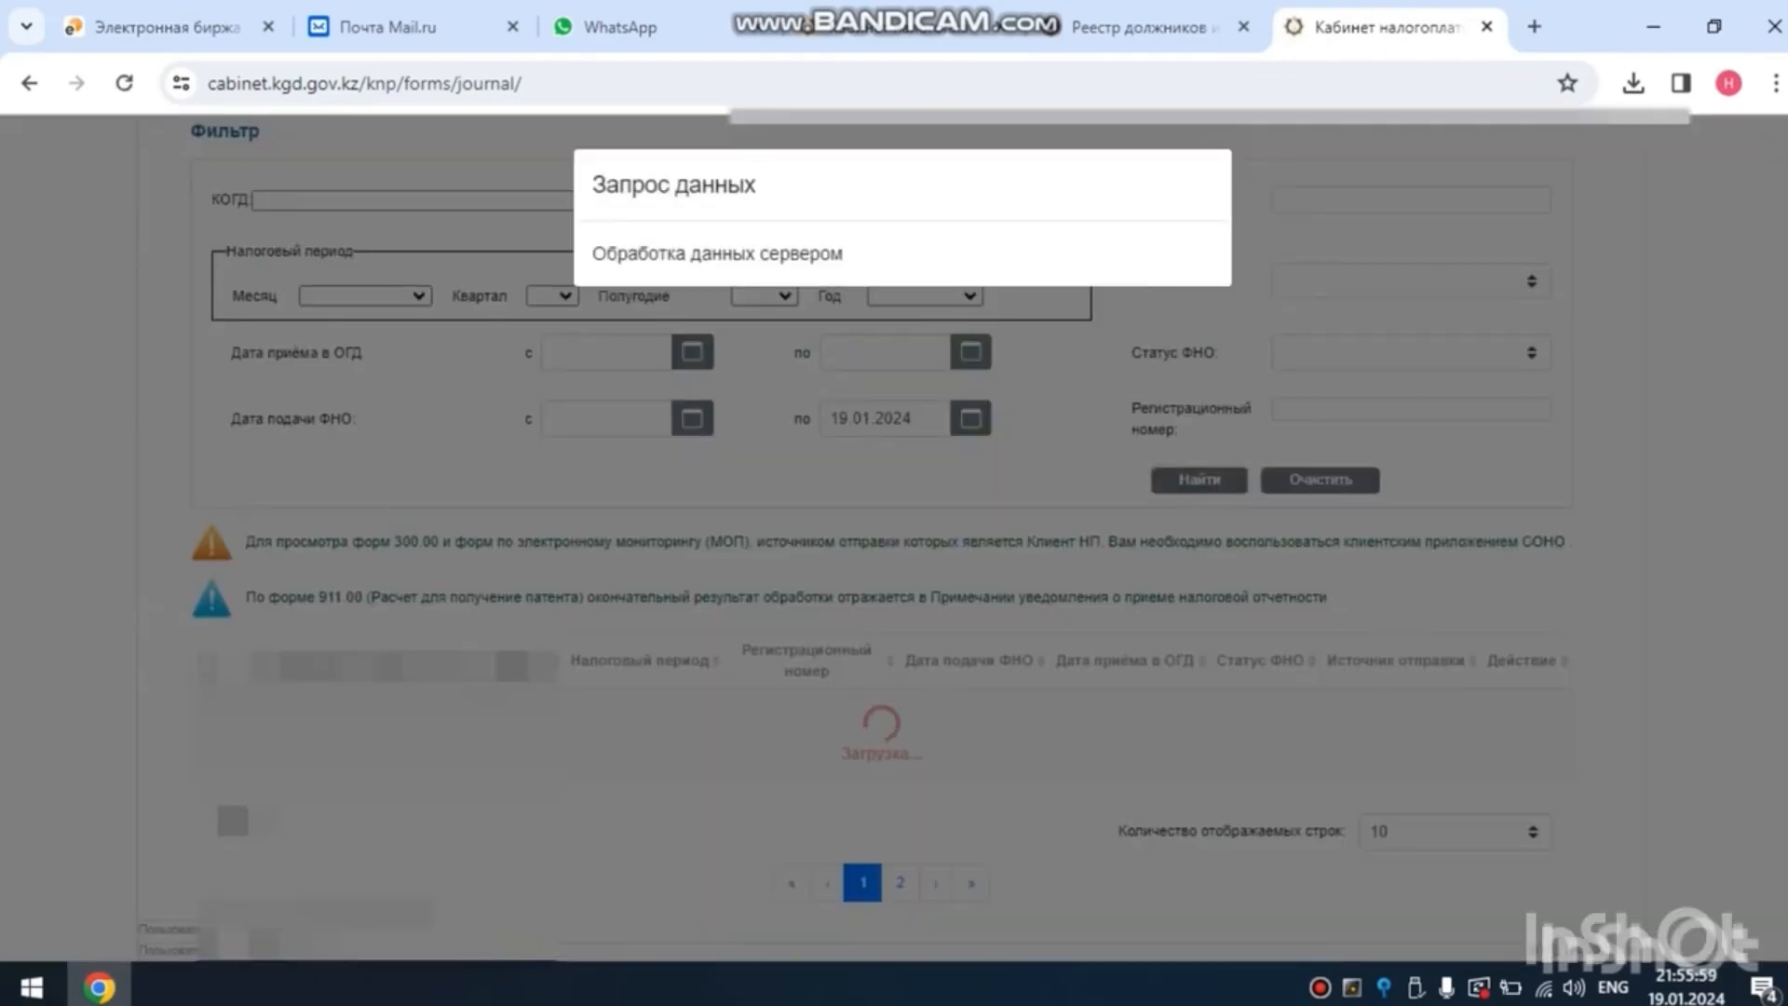
- Open form 910.00 Упрощенная декларация для субъектов малого бизнеса from the 2023 group of the form list settings
scroll(1248, 410, "up", 6)
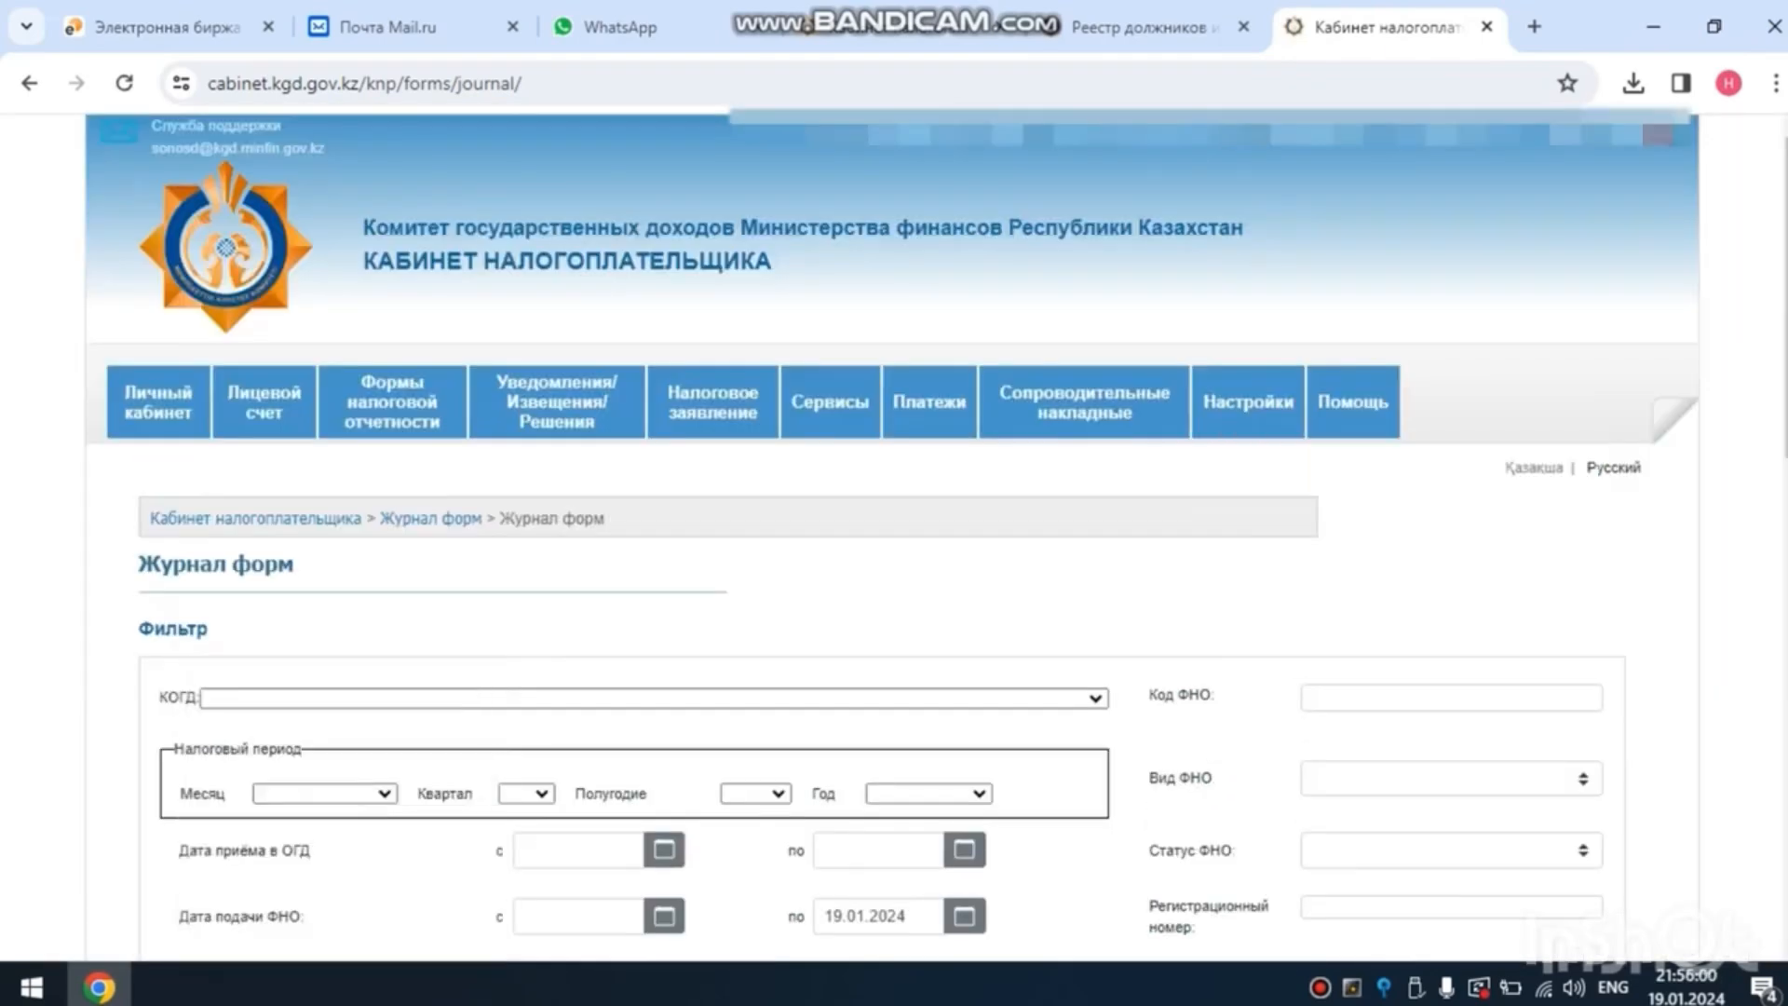
mouse_move(1248, 402)
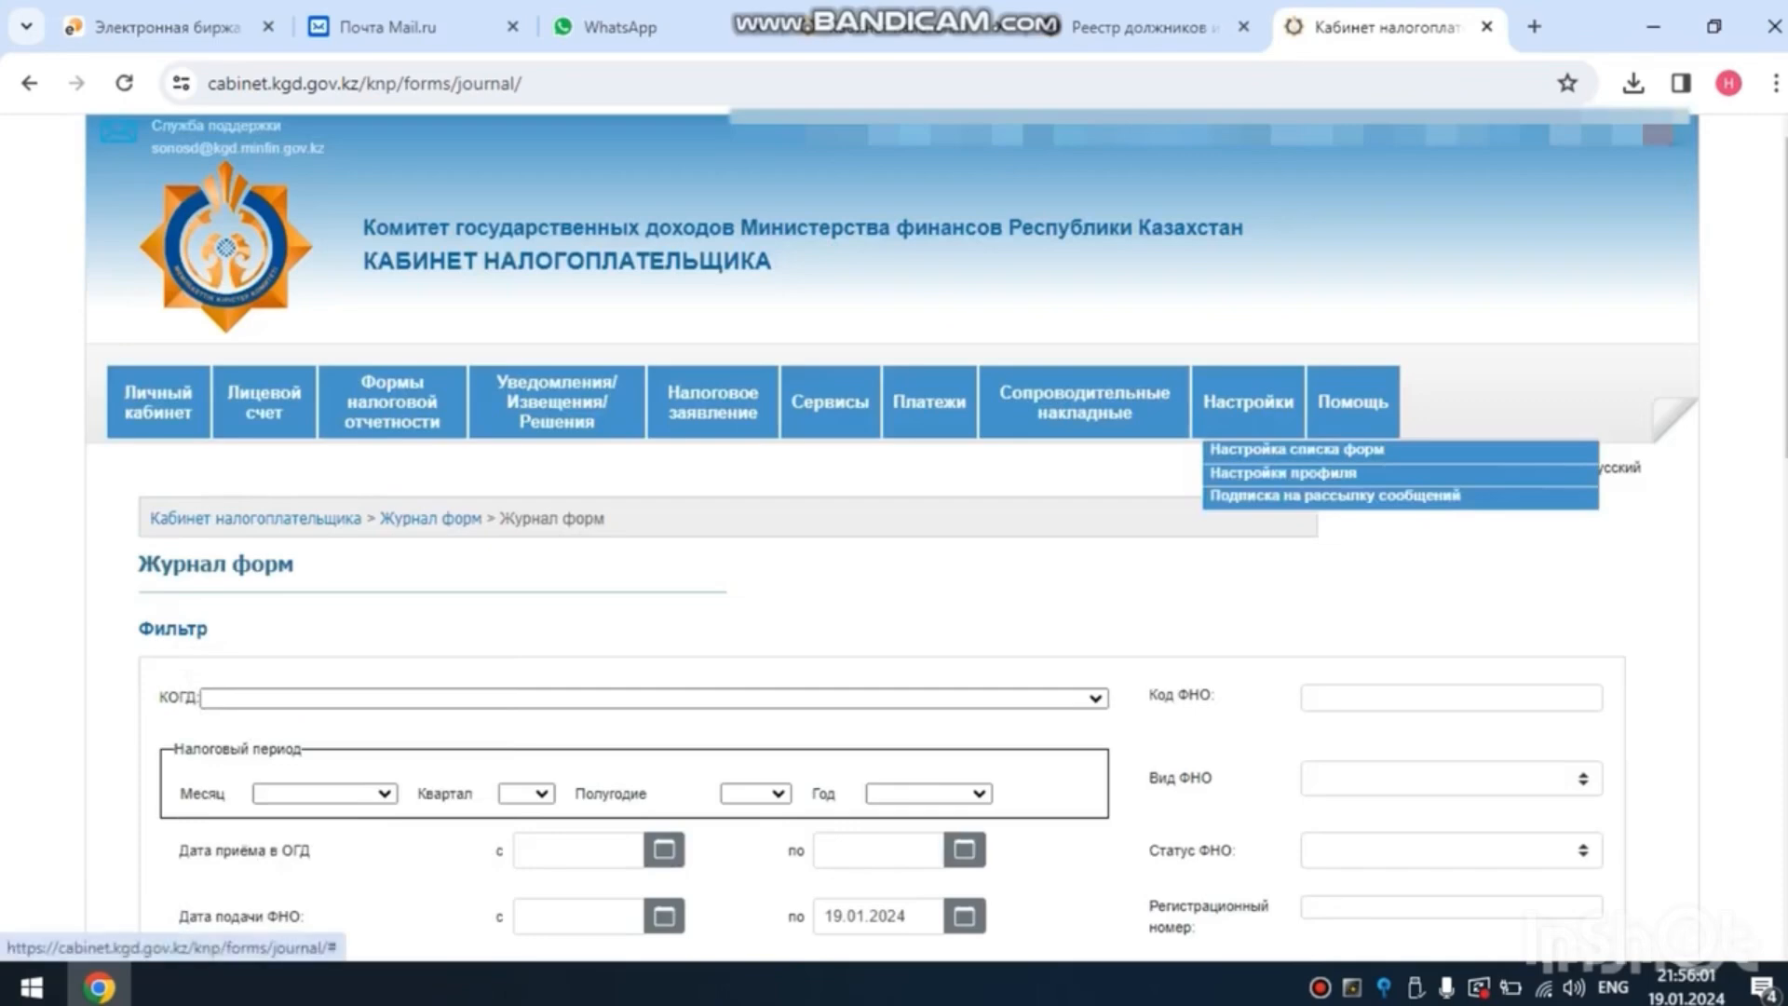
left_click(1248, 401)
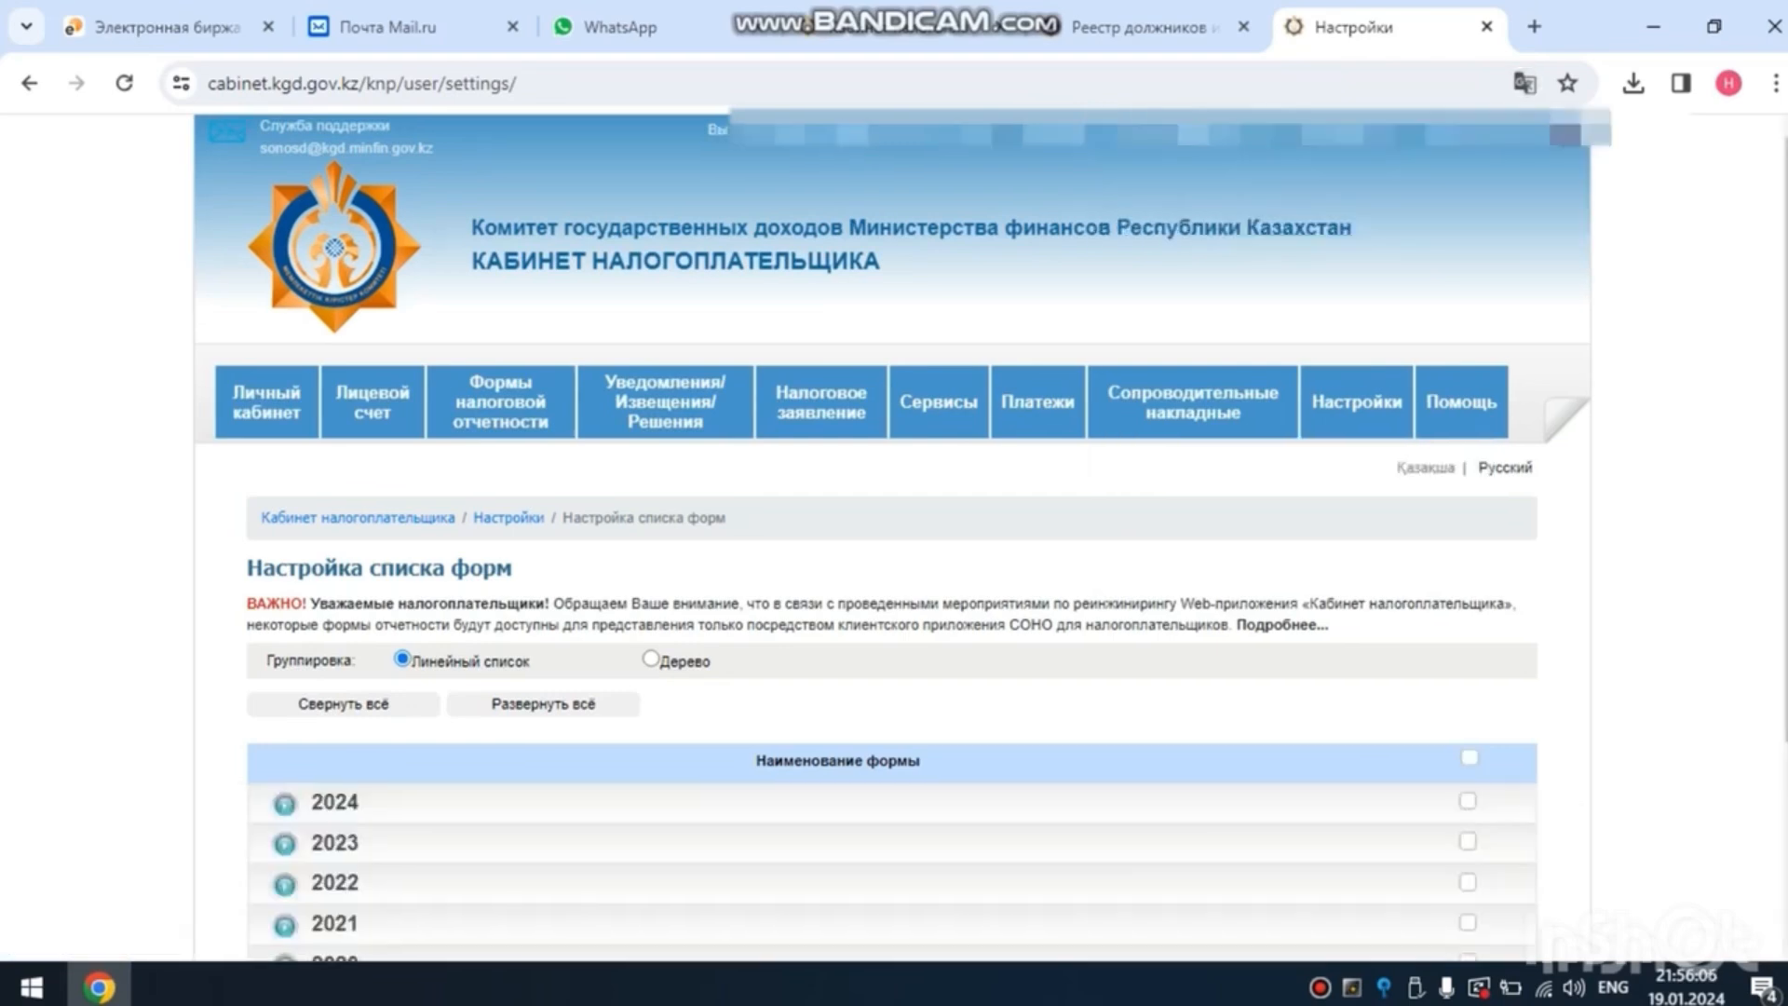
scroll(892, 535, "down", 3)
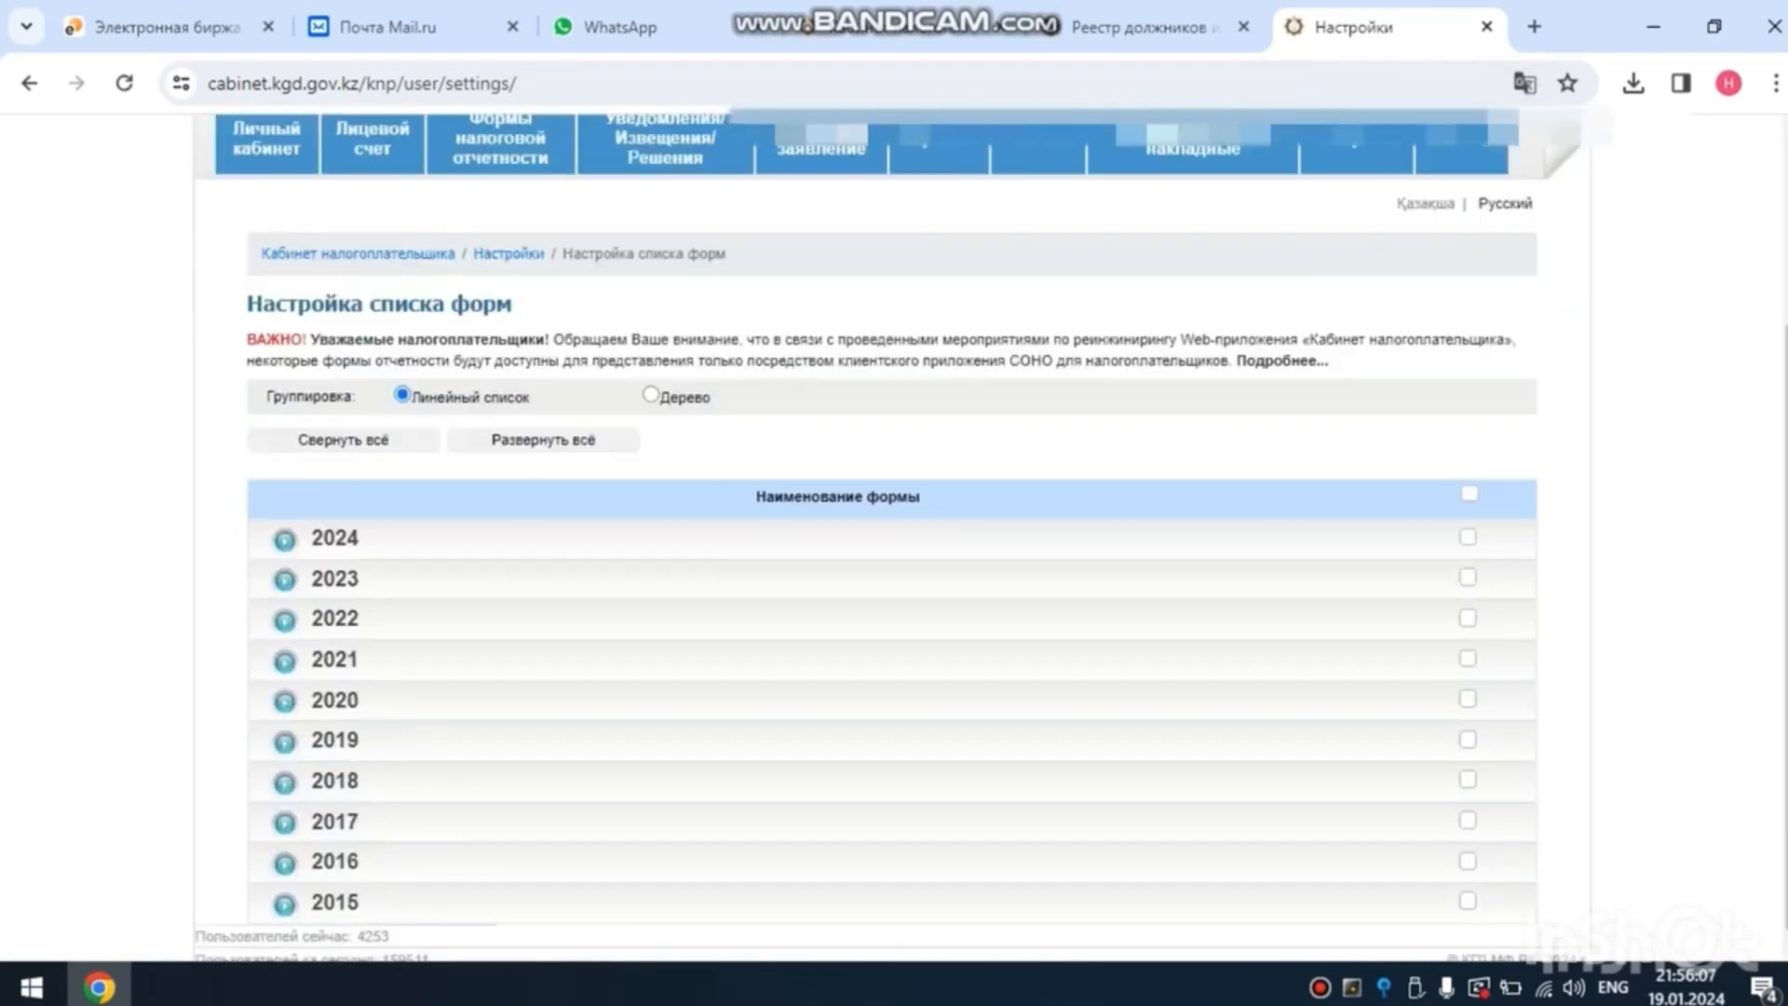
left_click(285, 579)
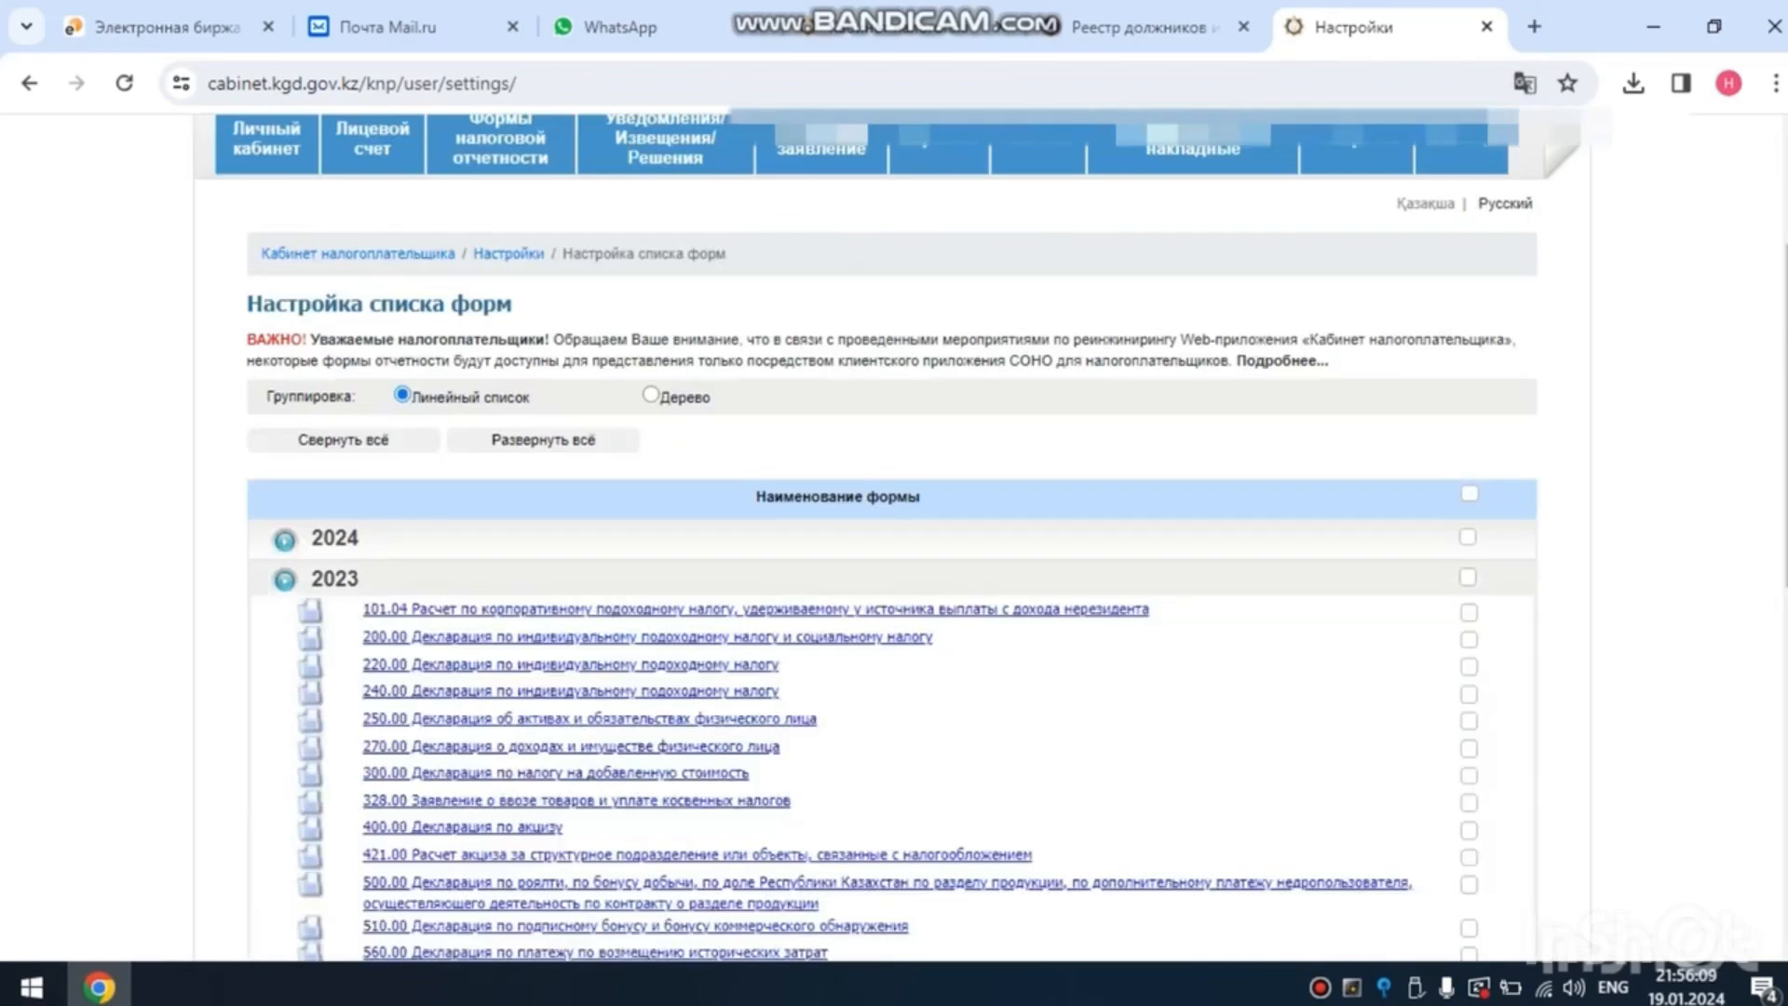
scroll(892, 536, "down", 4)
scroll(893, 535, "down", 3)
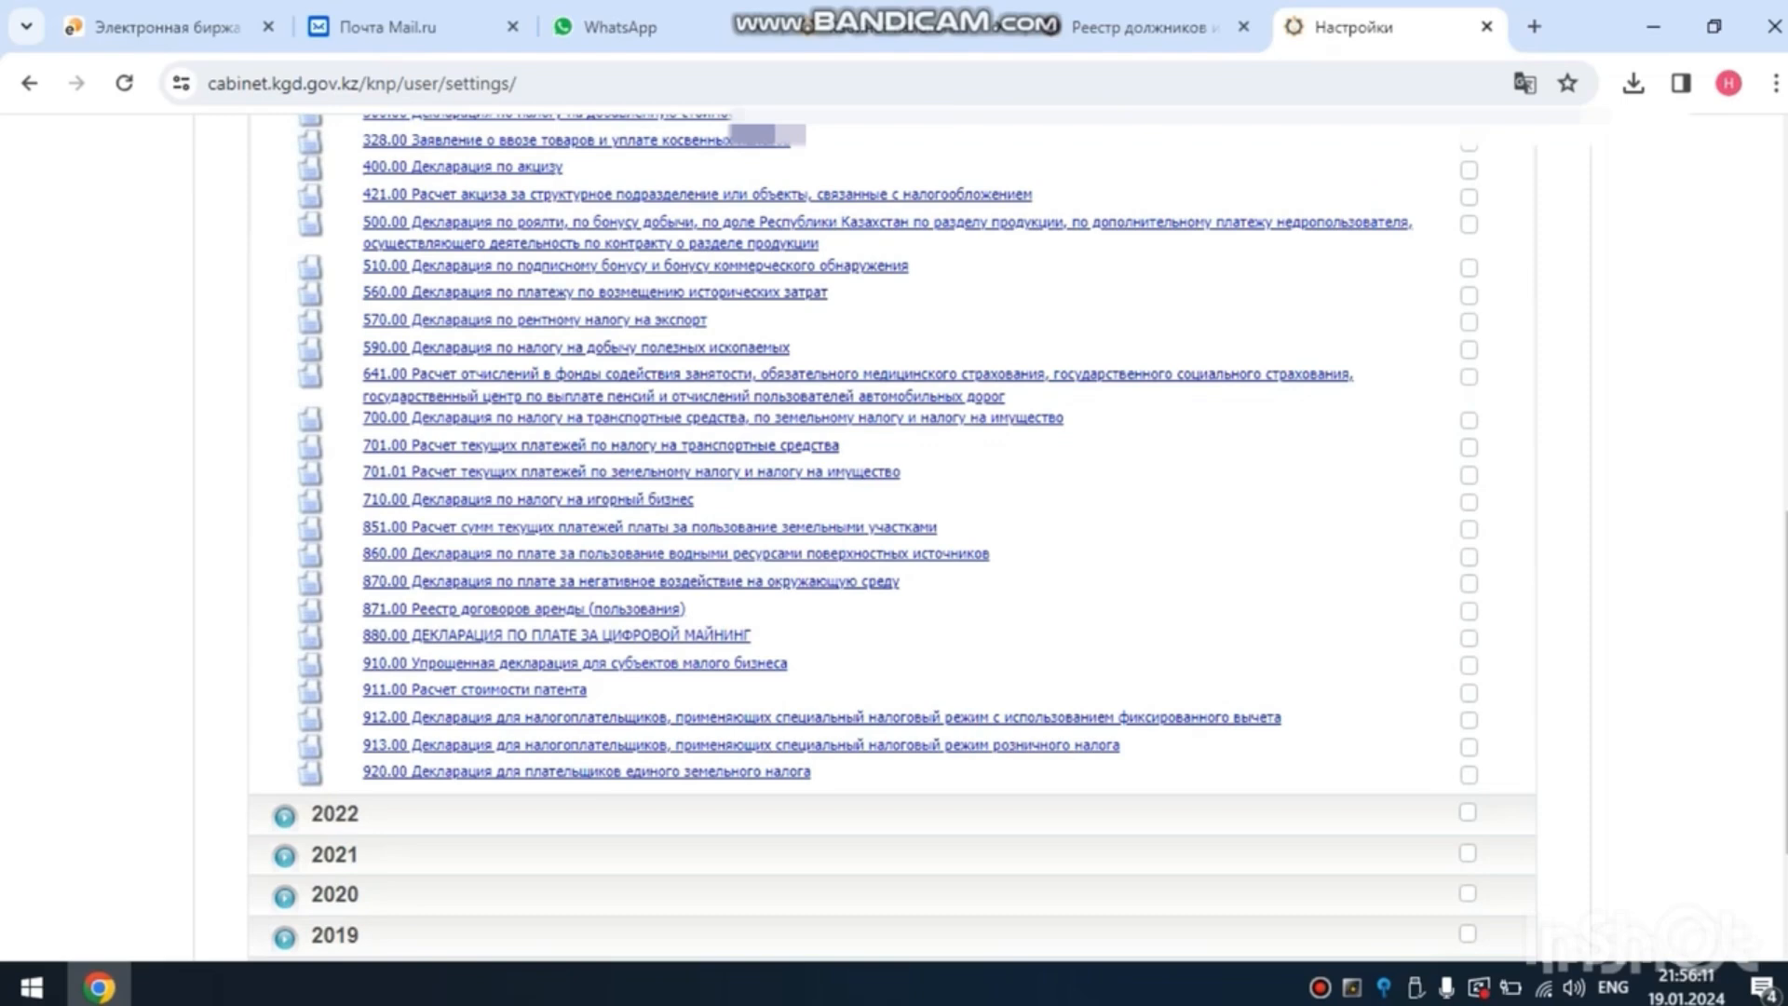
left_click(466, 663)
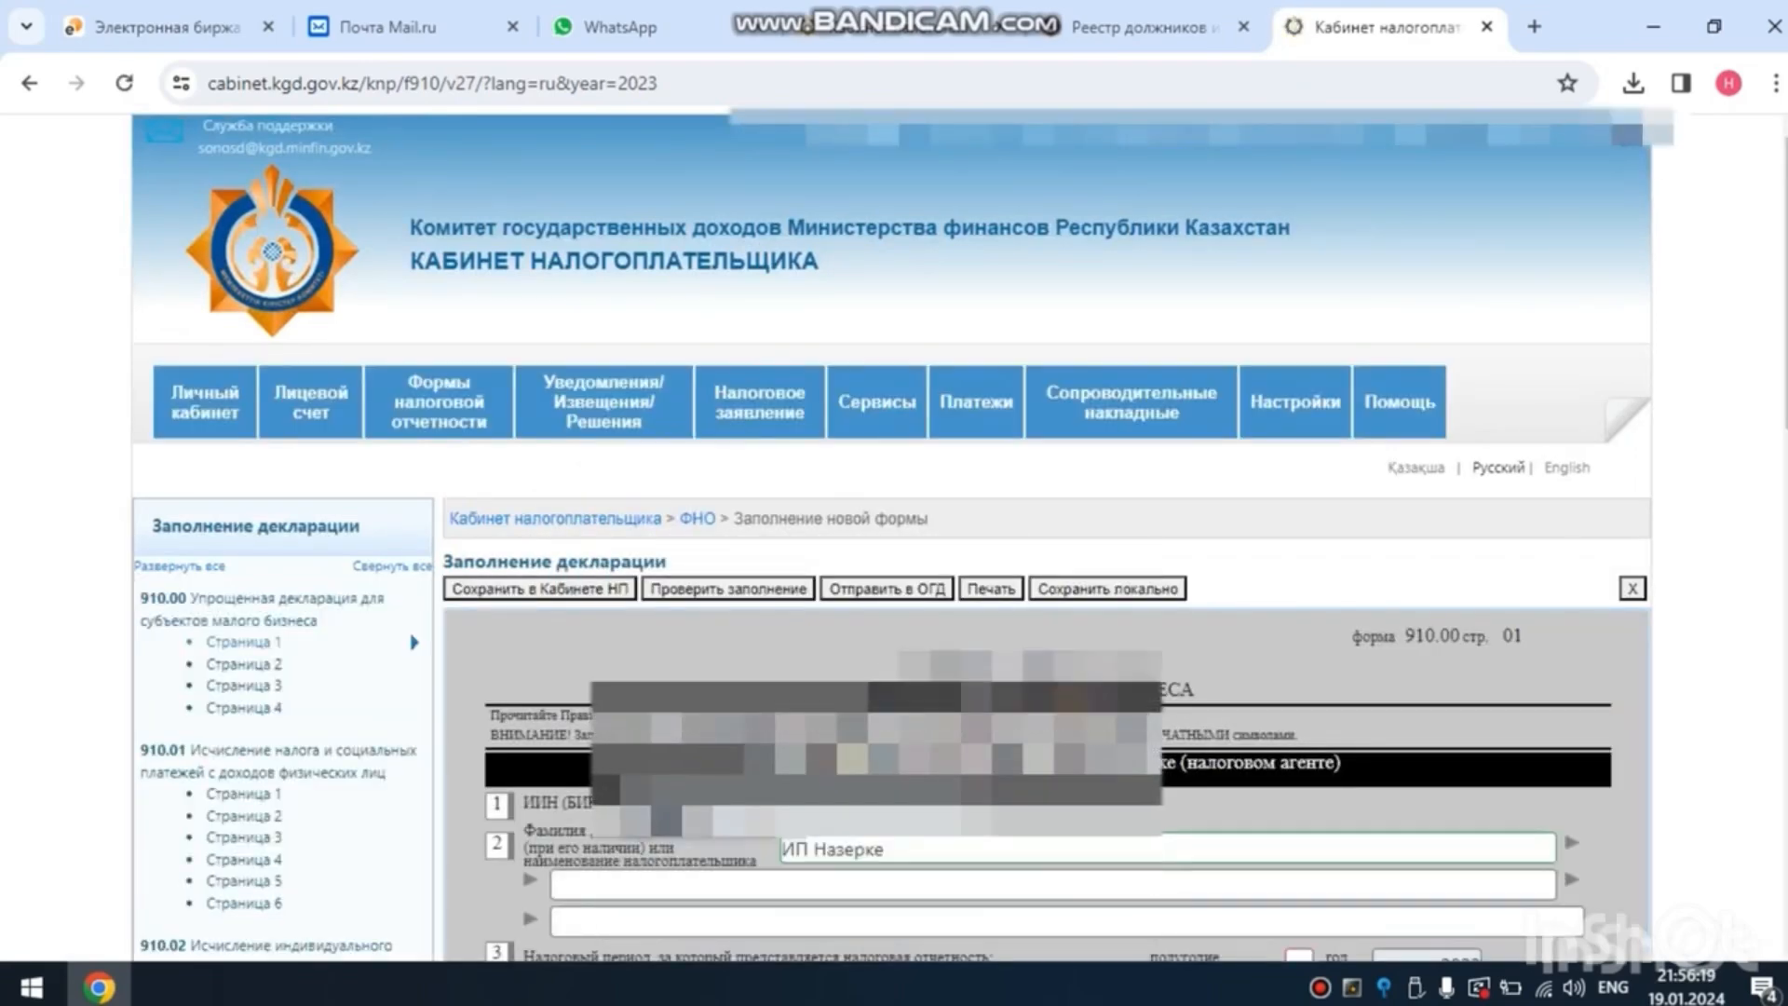
- Set the half-year to 2, taxpayer category B (no accounting records), declaration type очередная and residency A (resident of Kazakhstan)
scroll(895, 537, "down", 3)
scroll(1048, 535, "down", 1)
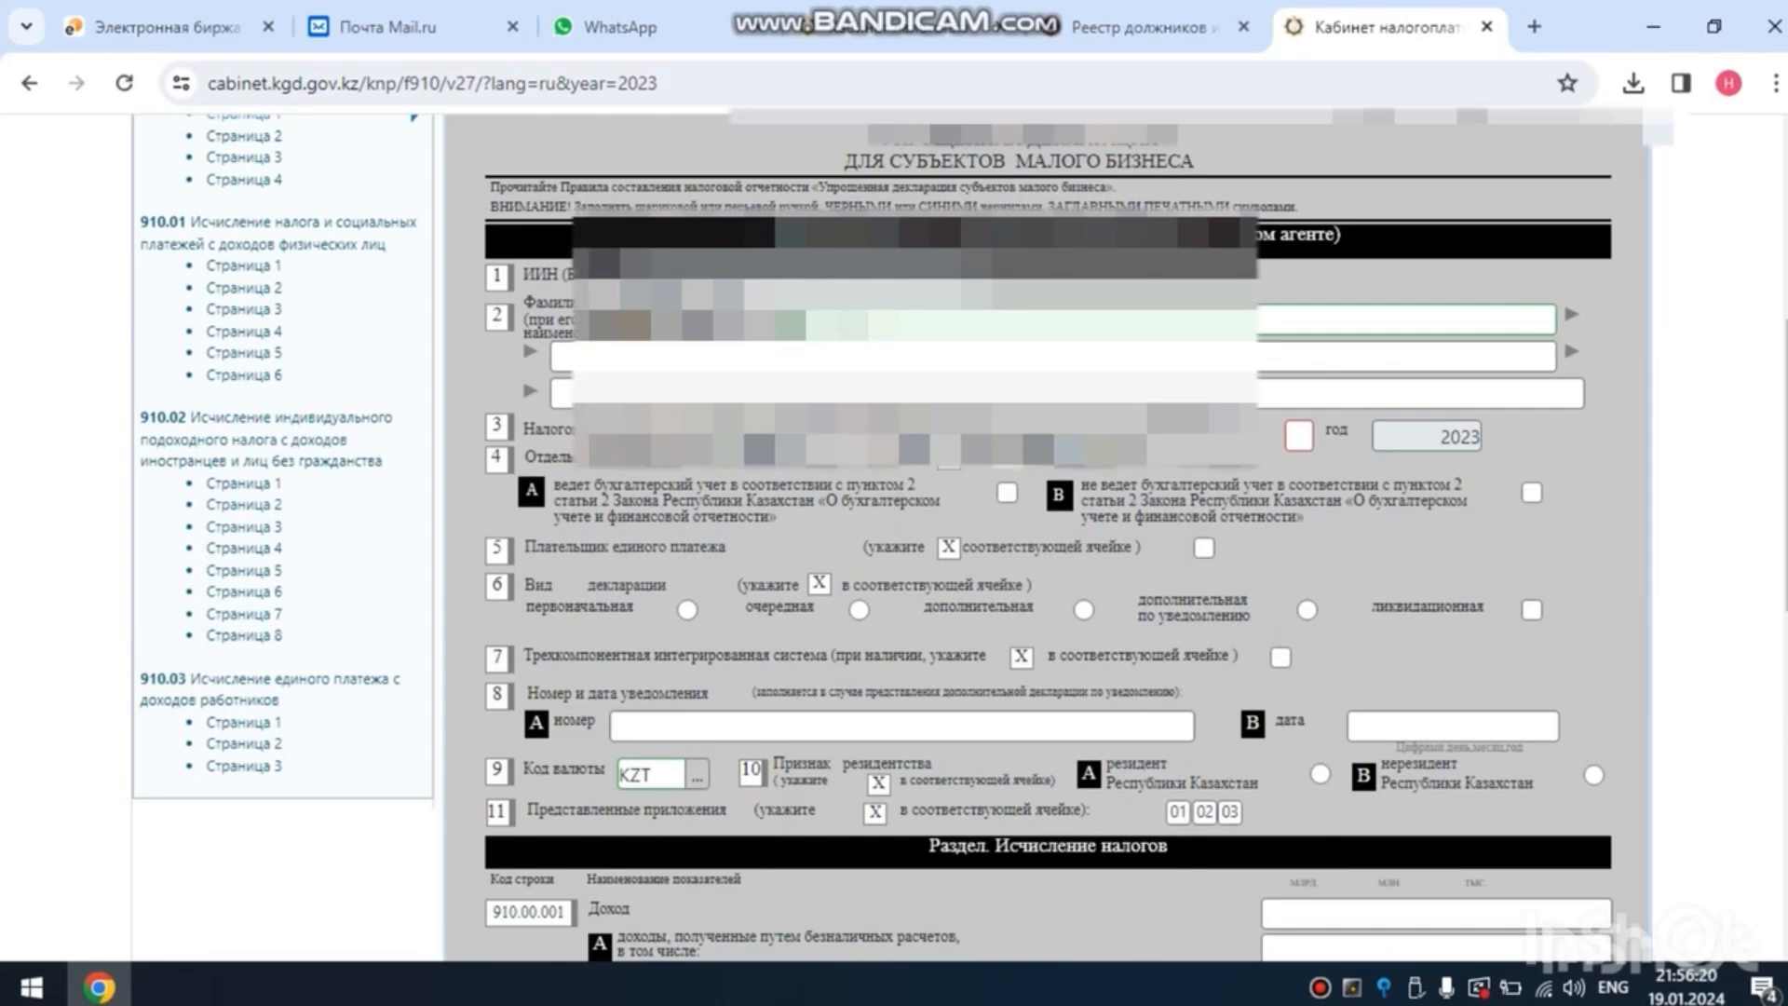
type("2")
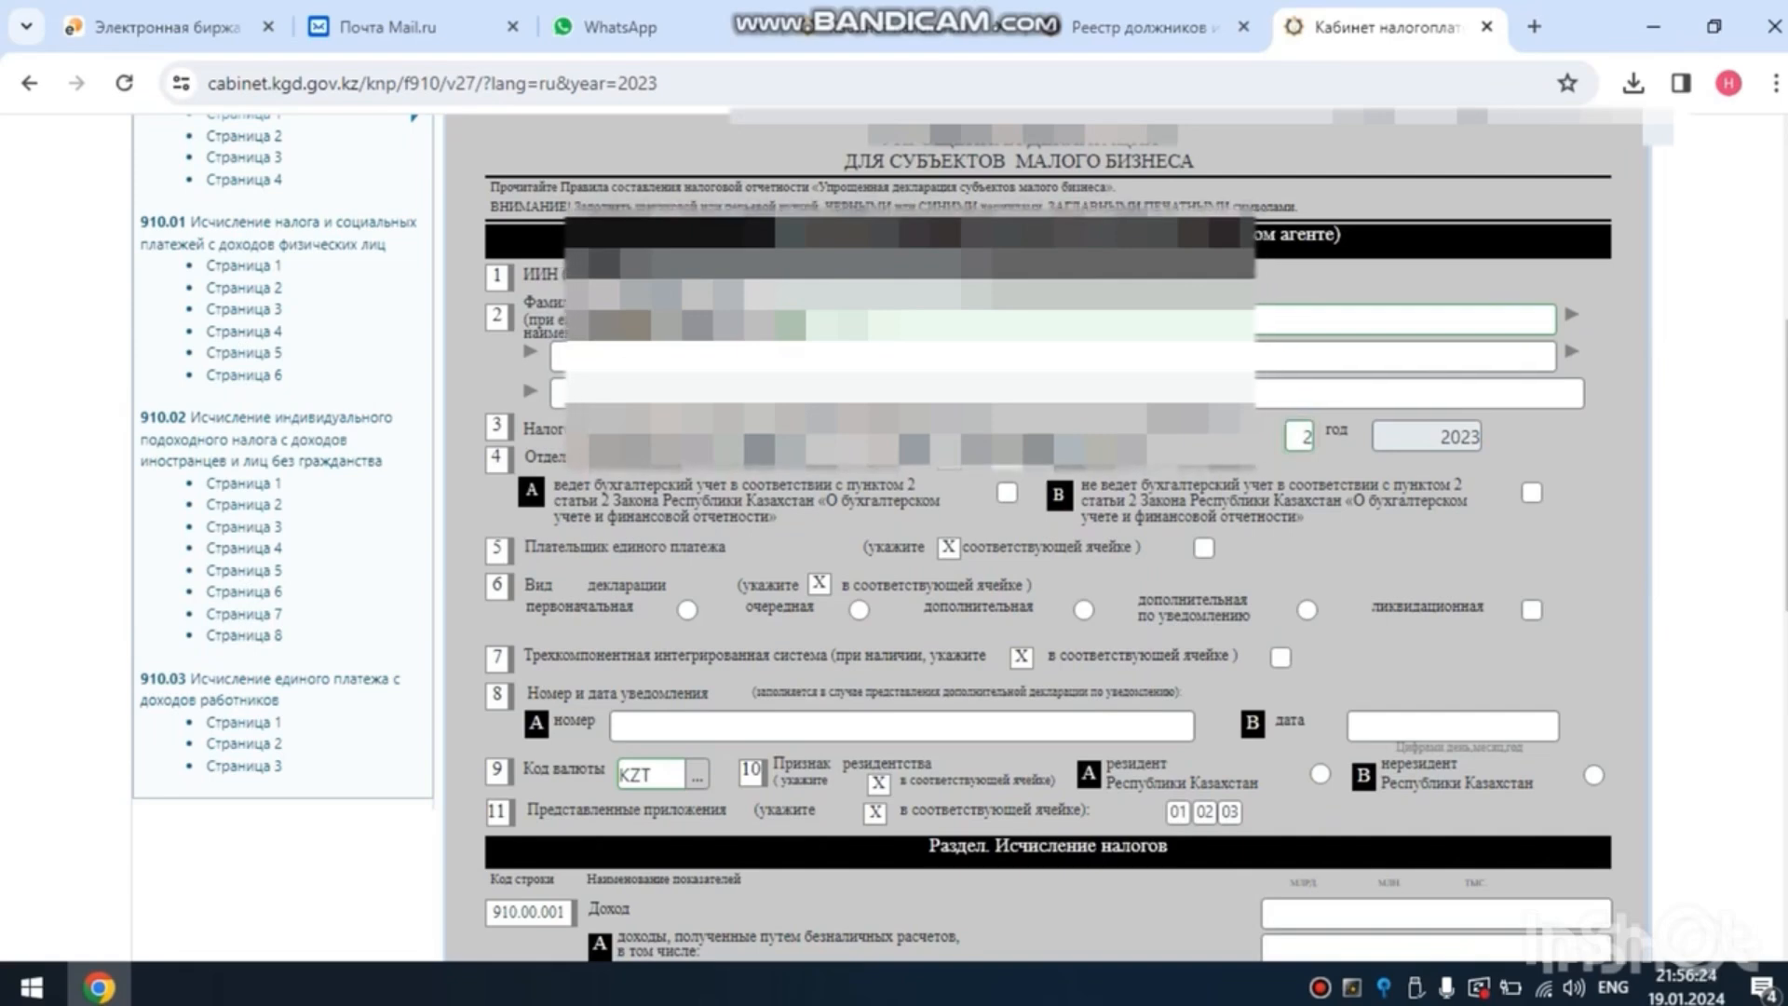
left_click(1532, 493)
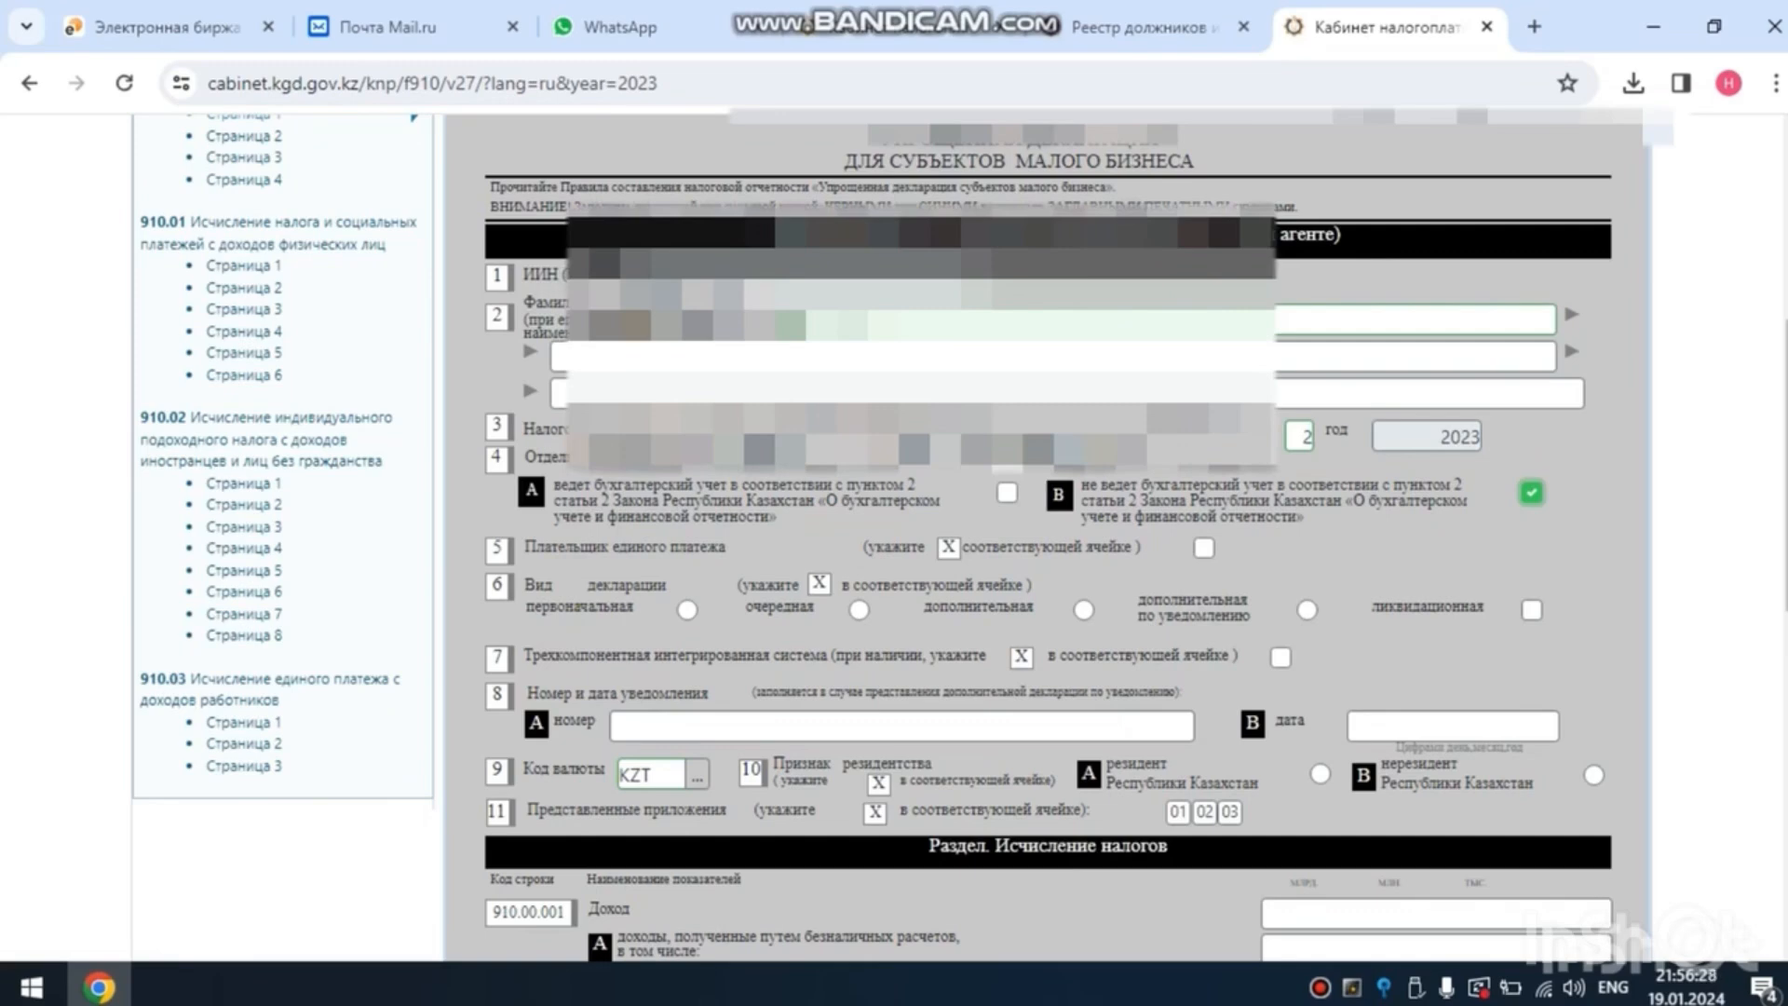
left_click(859, 610)
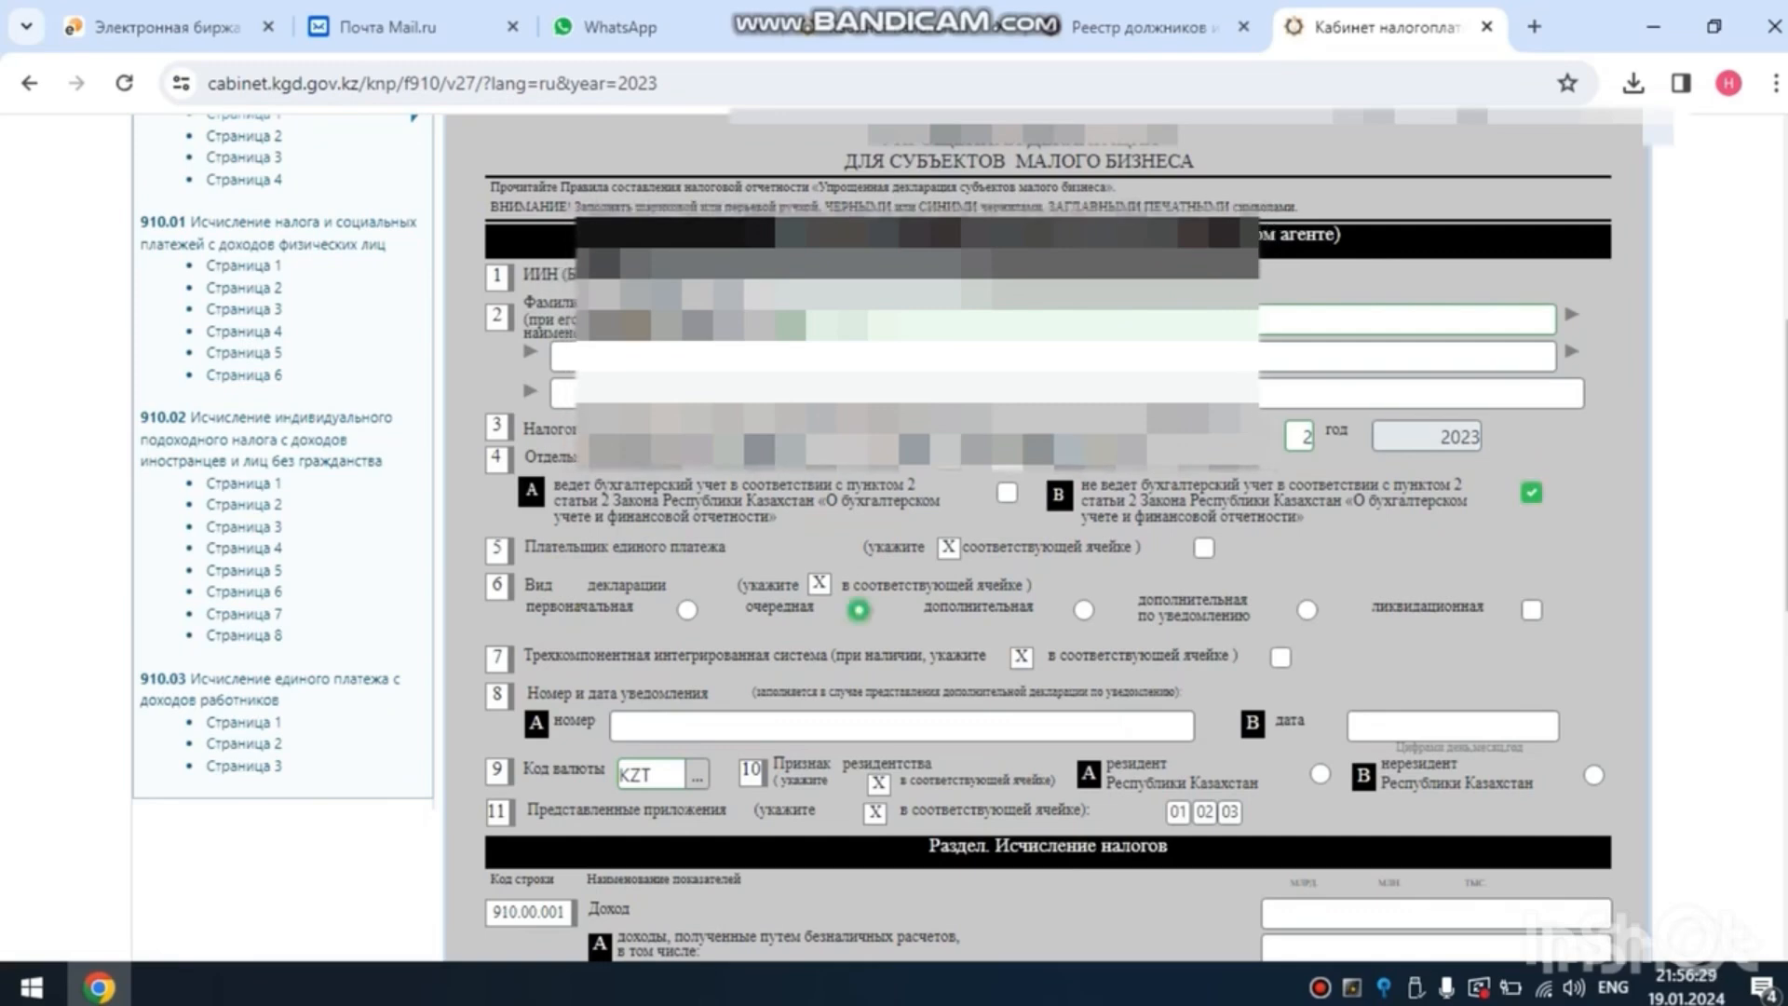
scroll(1048, 531, "down", 1)
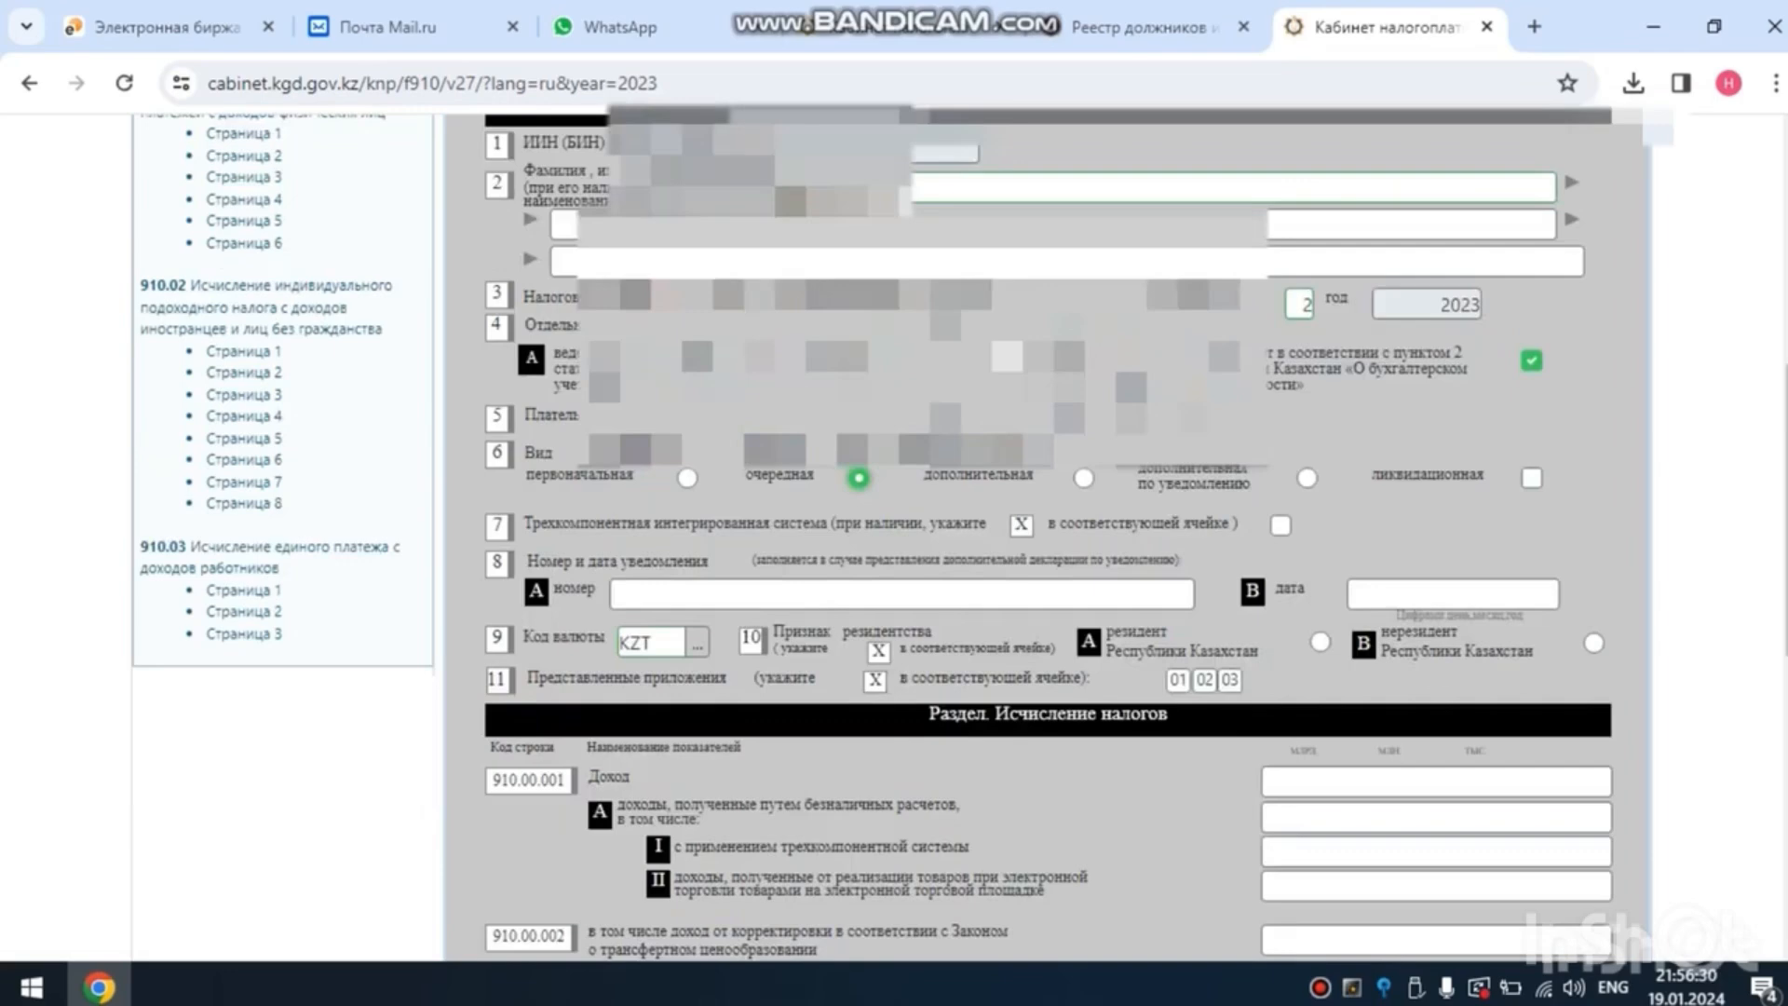
scroll(1048, 531, "up", 3)
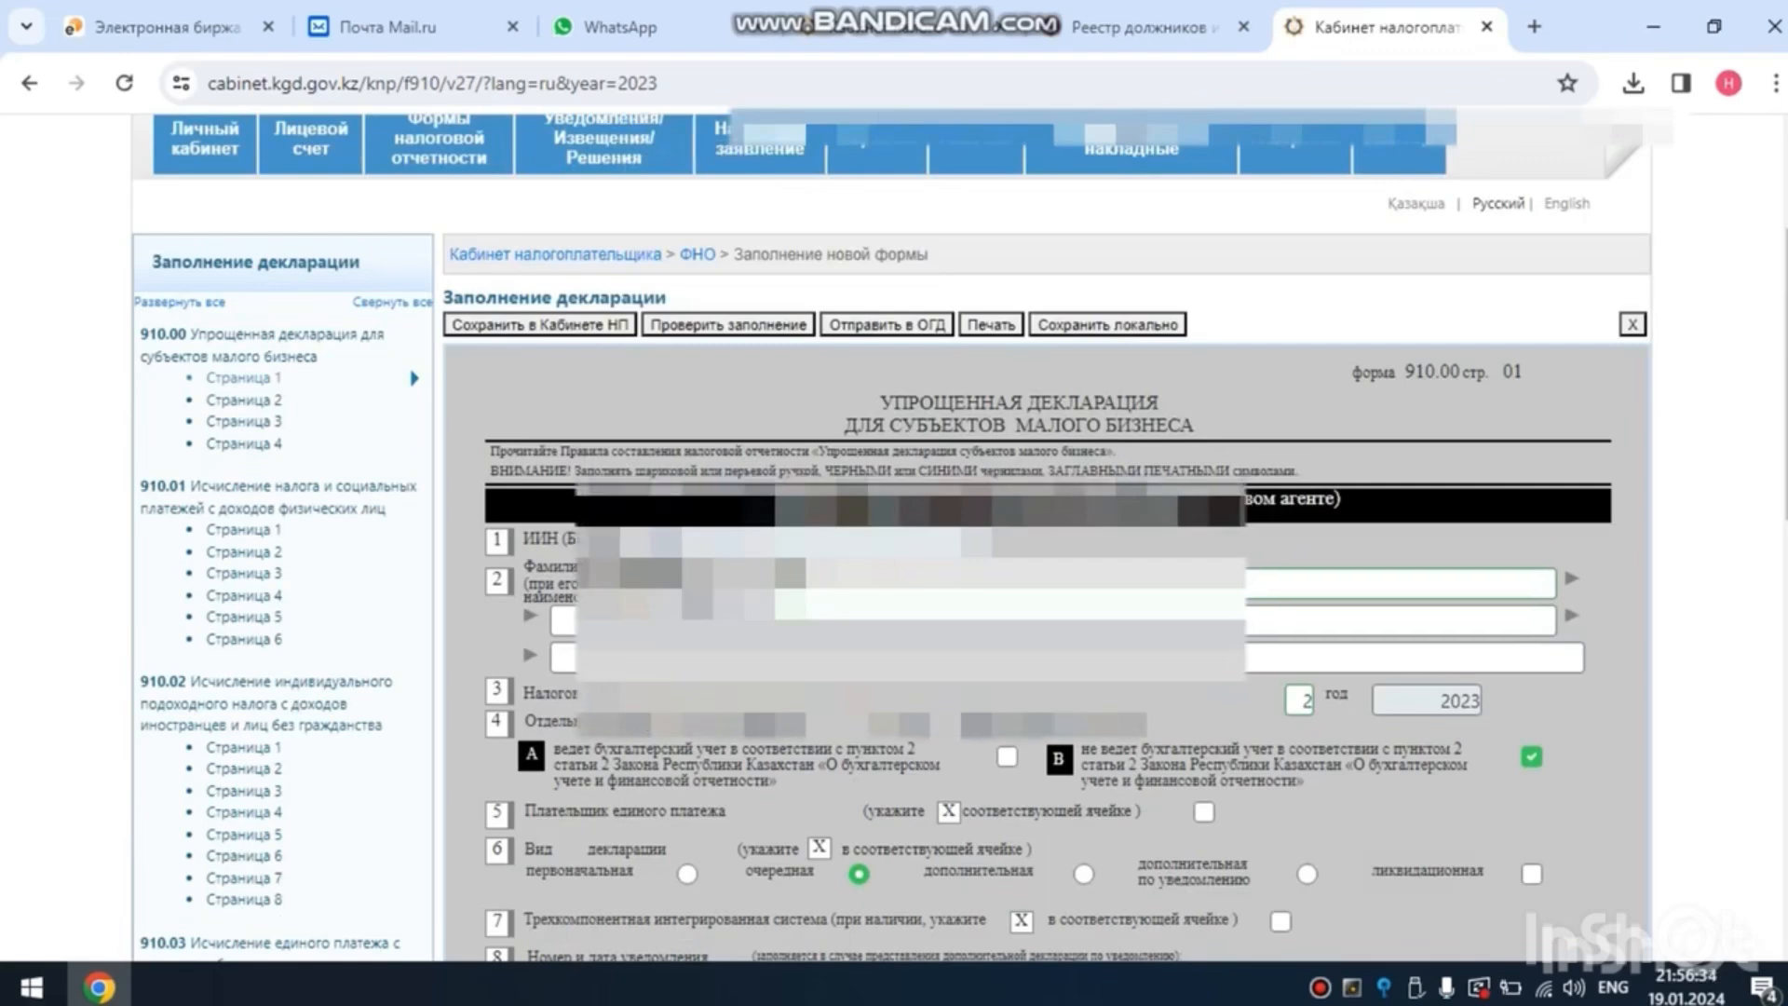
scroll(1048, 531, "down", 4)
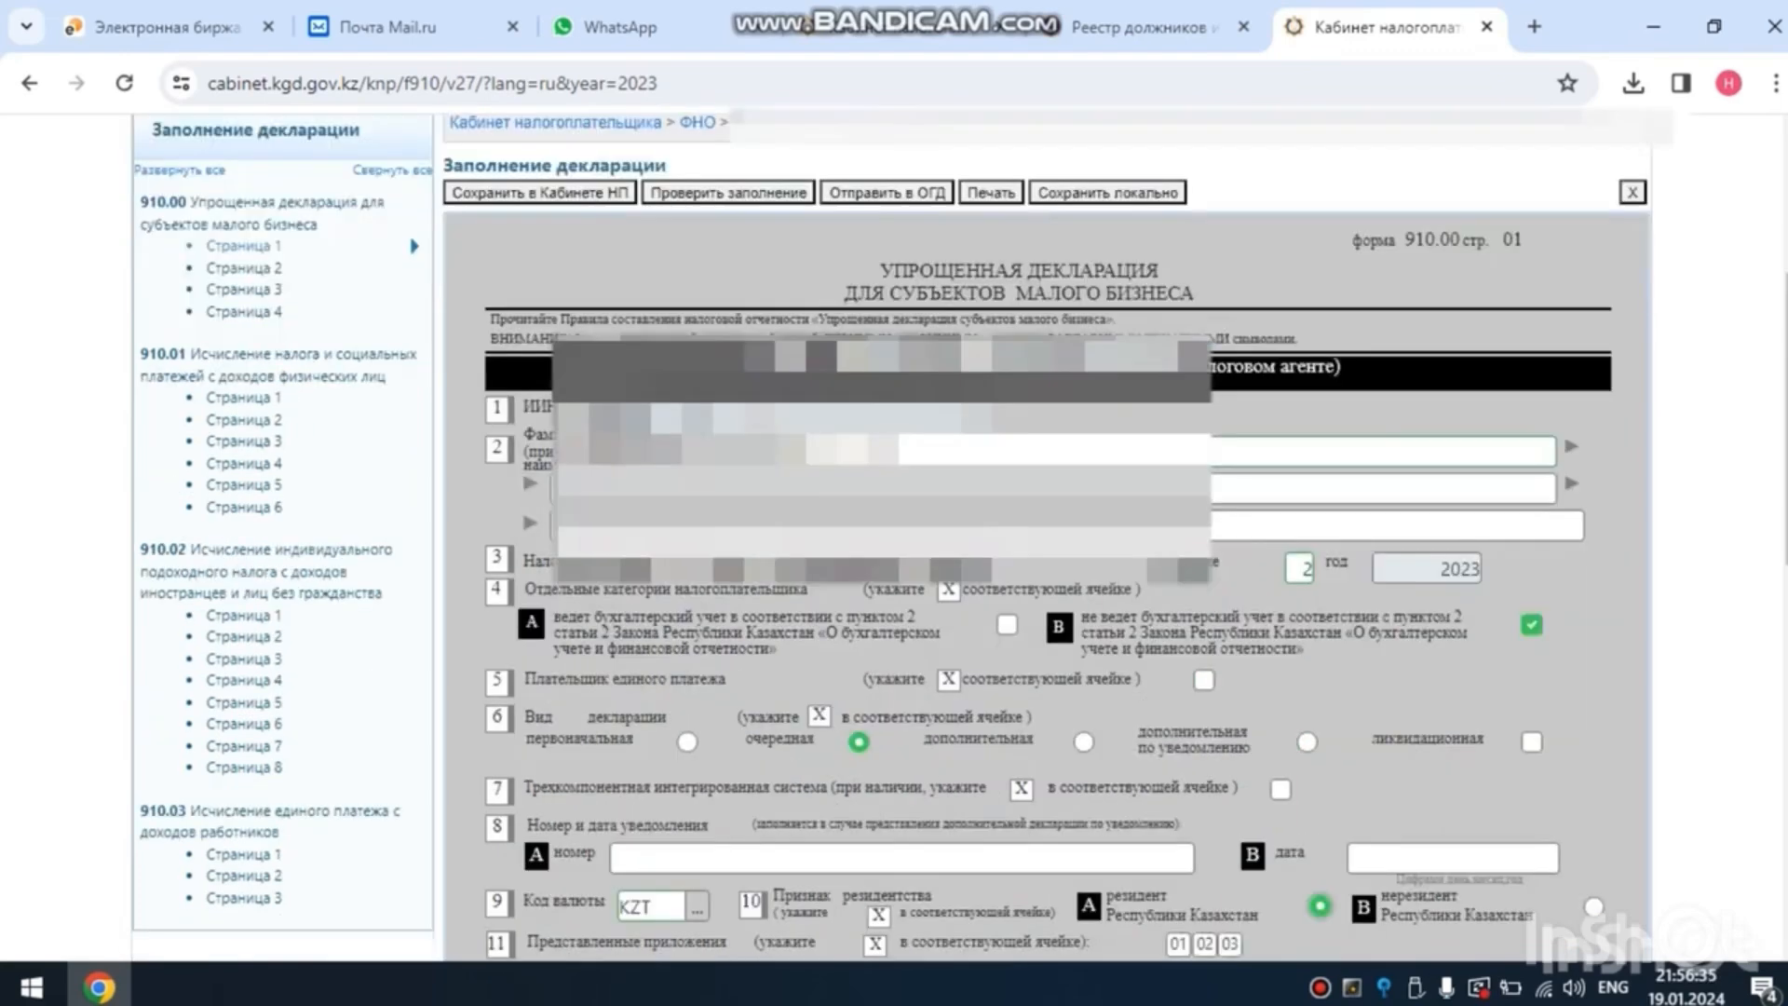
- Set the income in line 910.00.001 of the tax calculation section to 0
scroll(1048, 530, "down", 1)
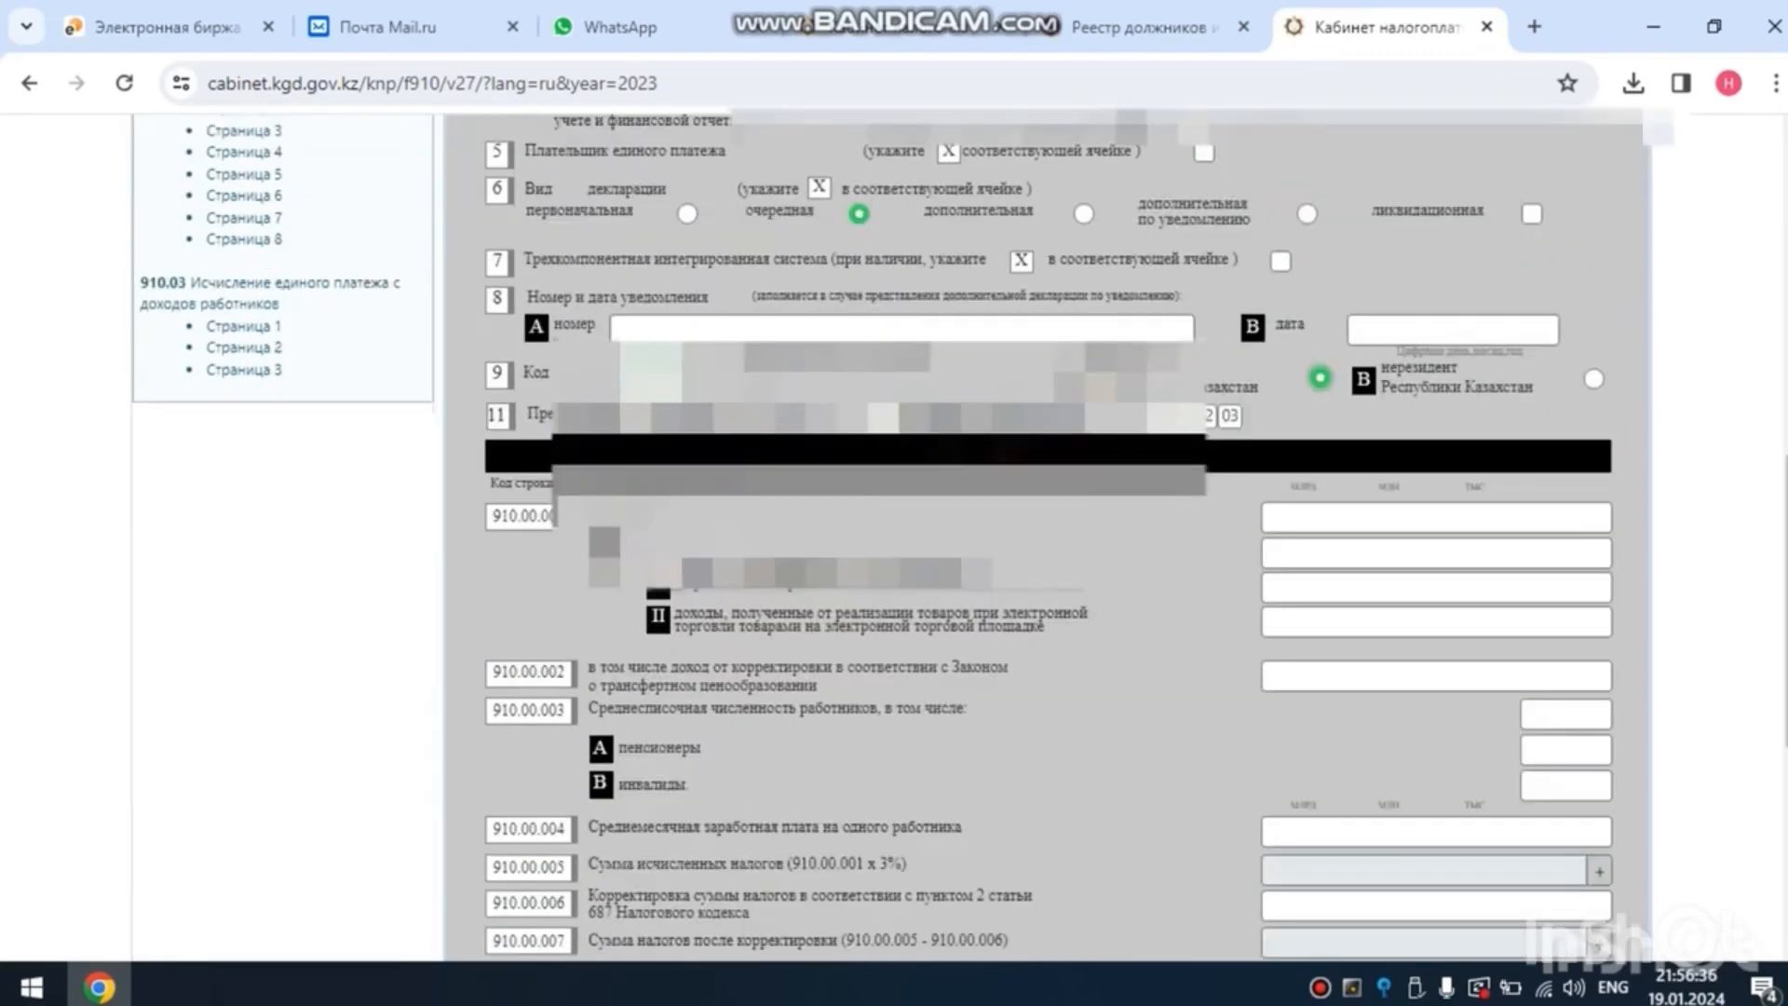
left_click(1437, 518)
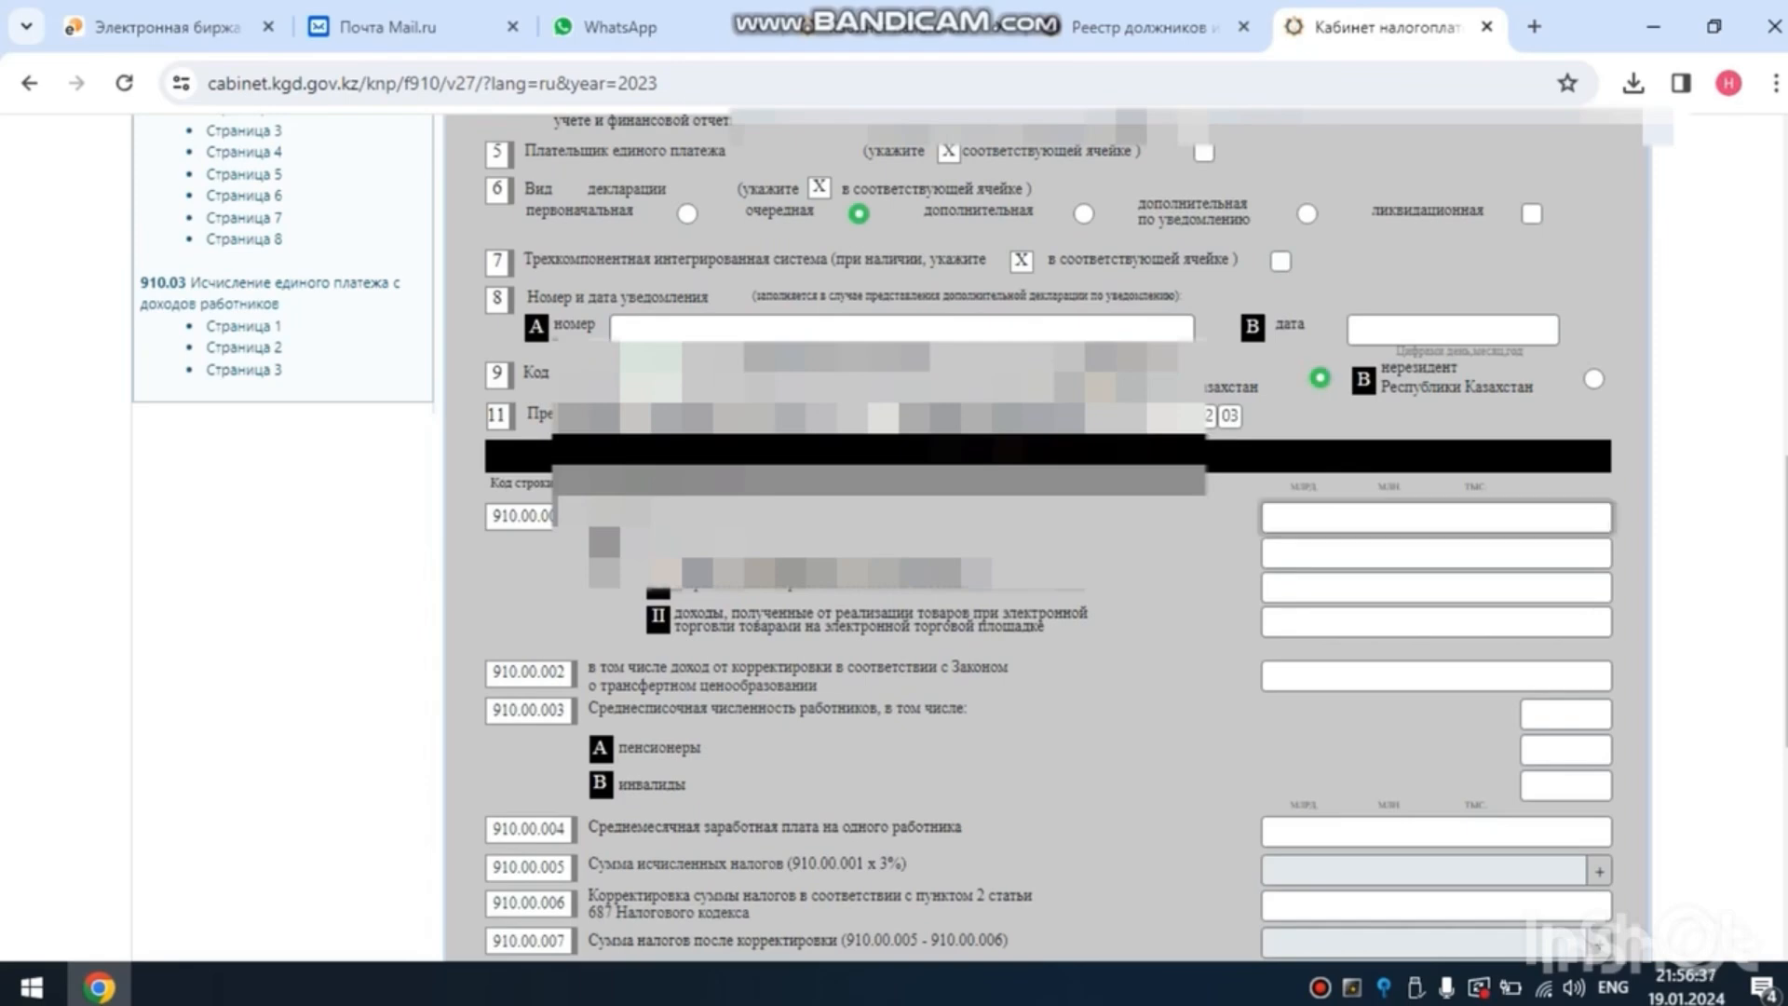
type("0")
key("Tab")
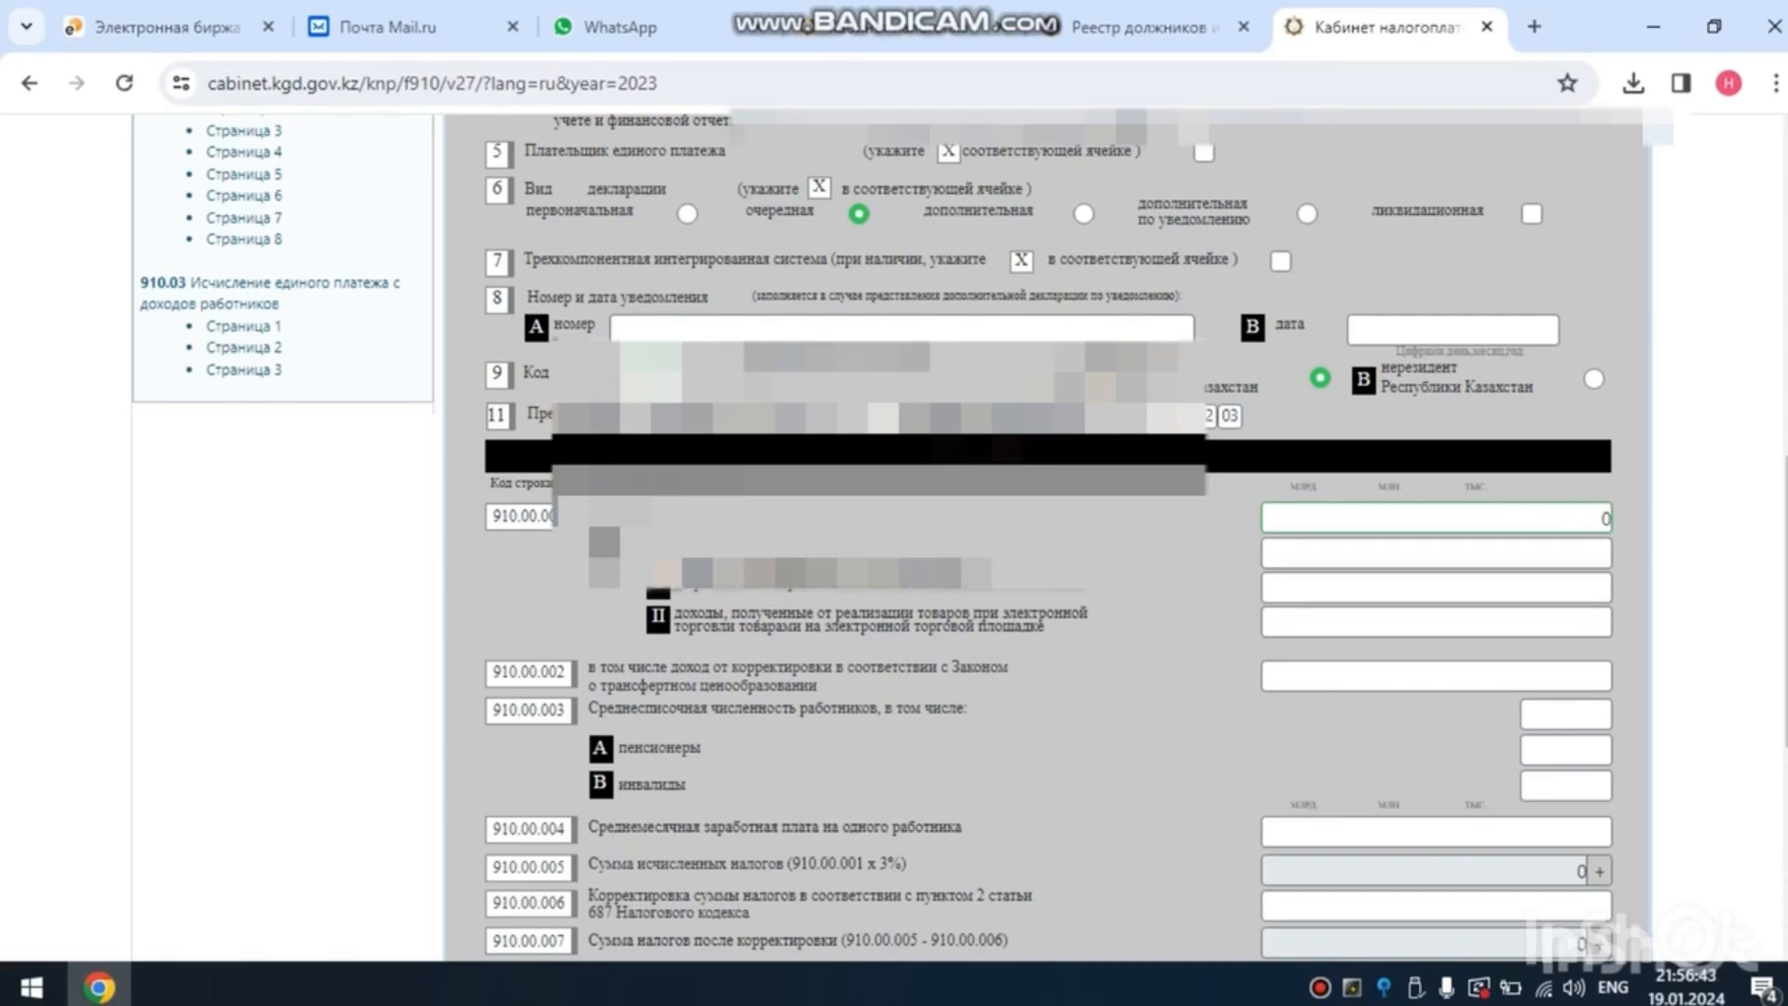
left_click(1436, 554)
- Set months 1 to 6 of line 910.00.010, in the individual entrepreneur section of page 1, to 0
scroll(1049, 540, "down", 5)
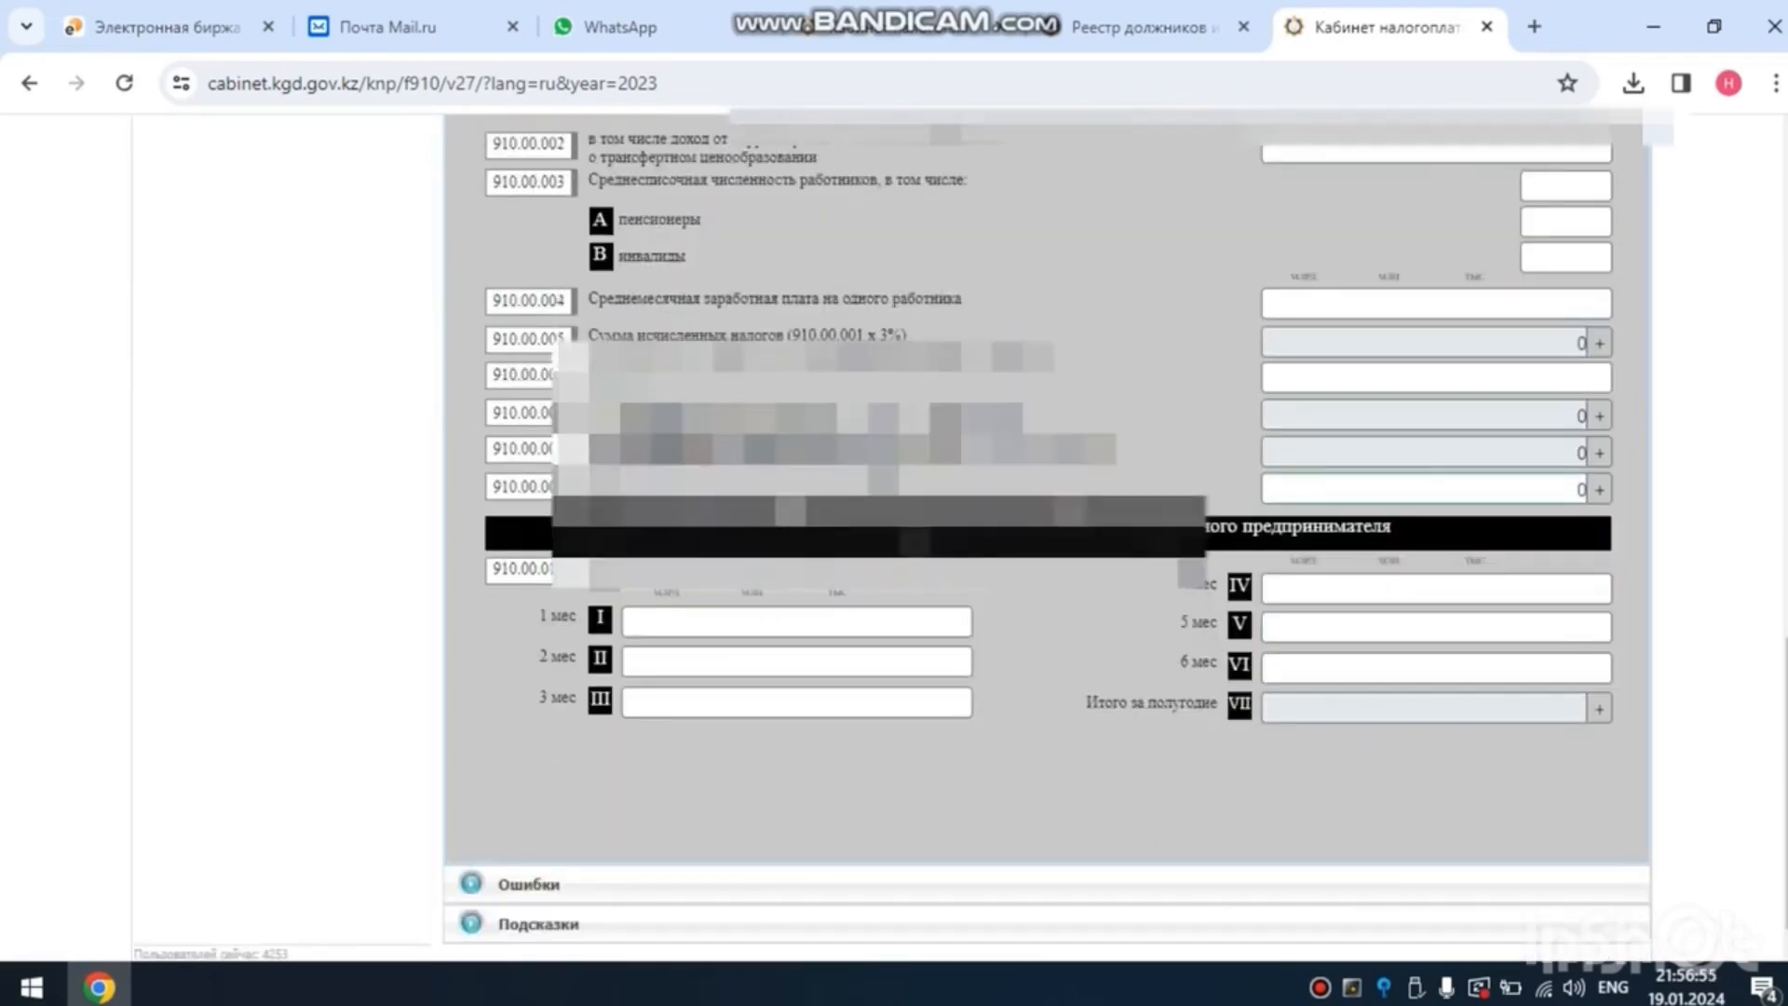
left_click(798, 621)
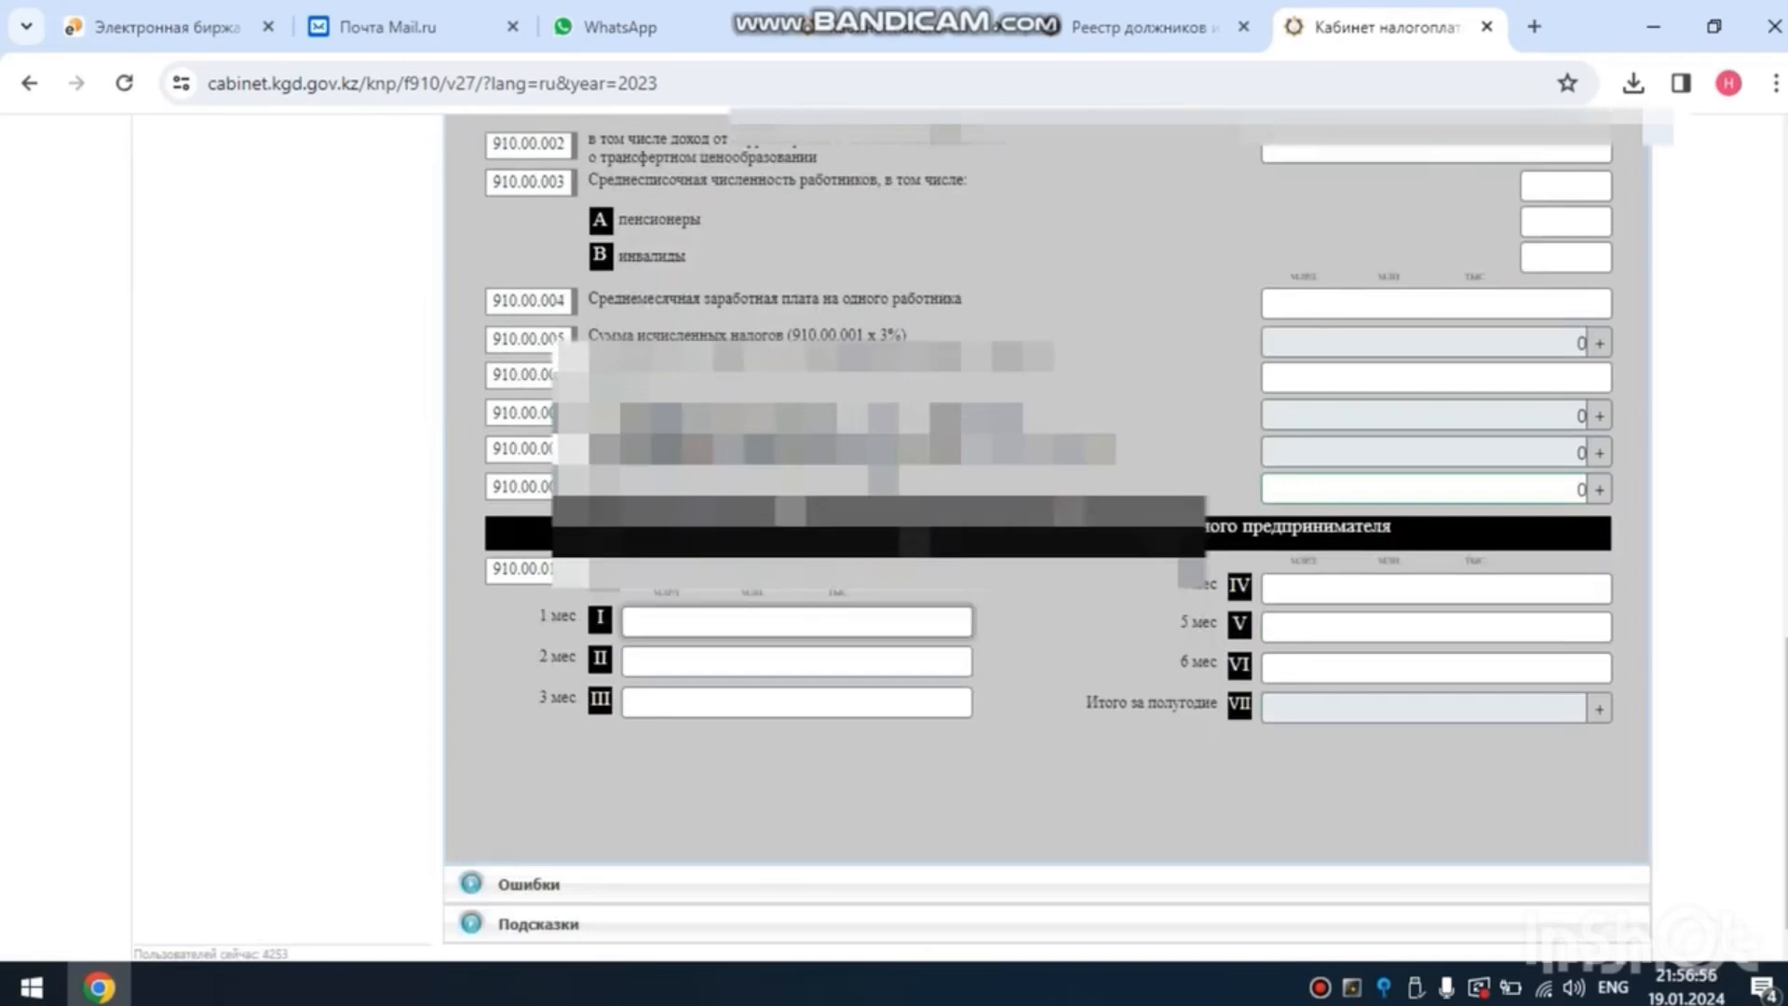
type("01")
key("BackSpace")
key("BackSpace")
type("0")
key("Tab")
type("0")
key("Tab")
type("0")
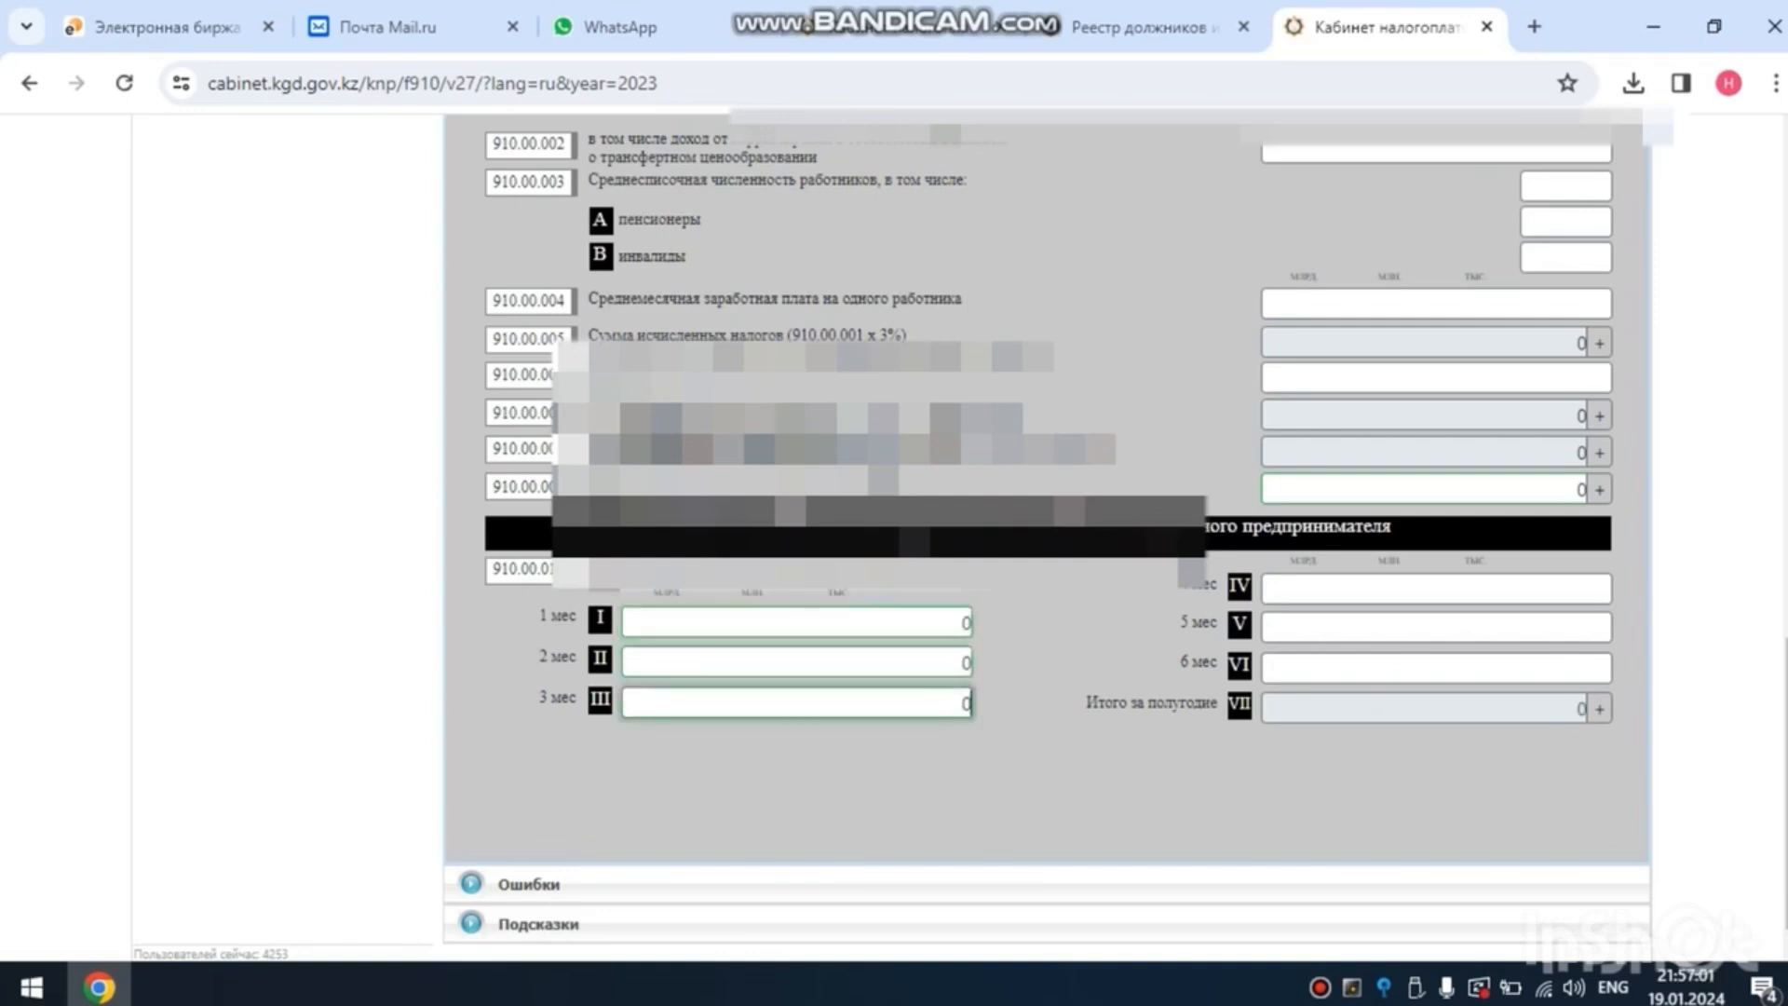
key("Tab")
type("0")
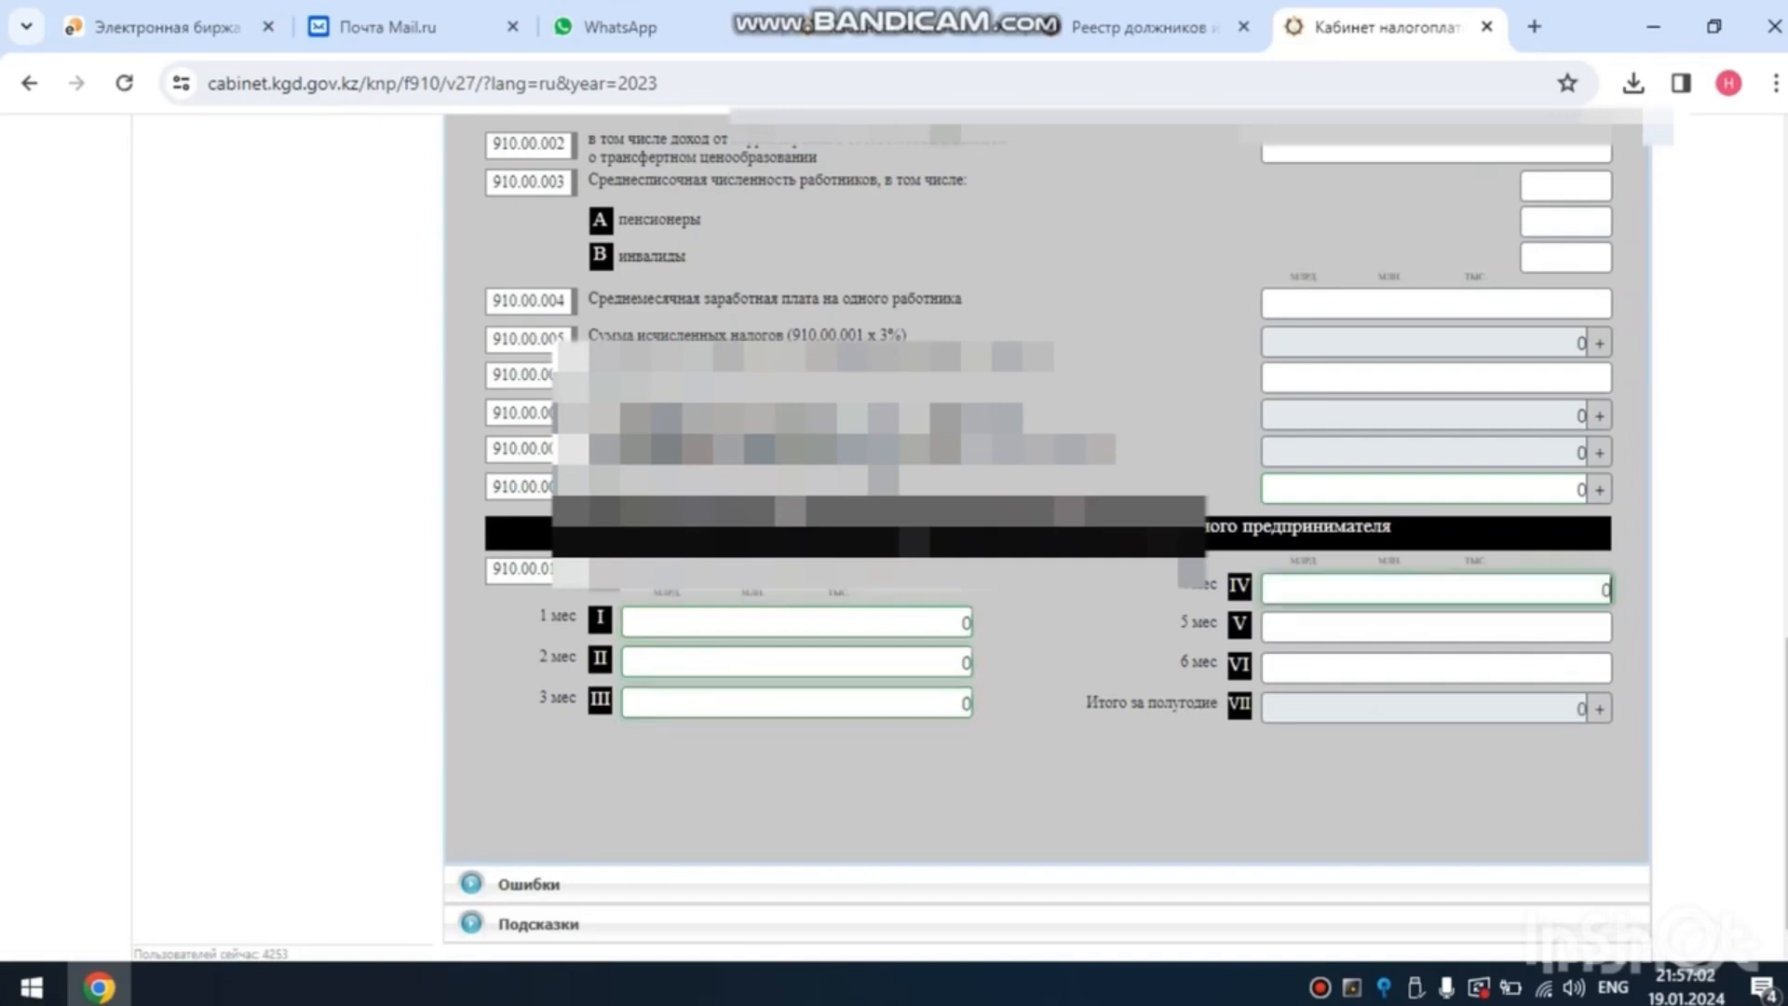
key("Tab")
type("0")
key("Tab")
type("0")
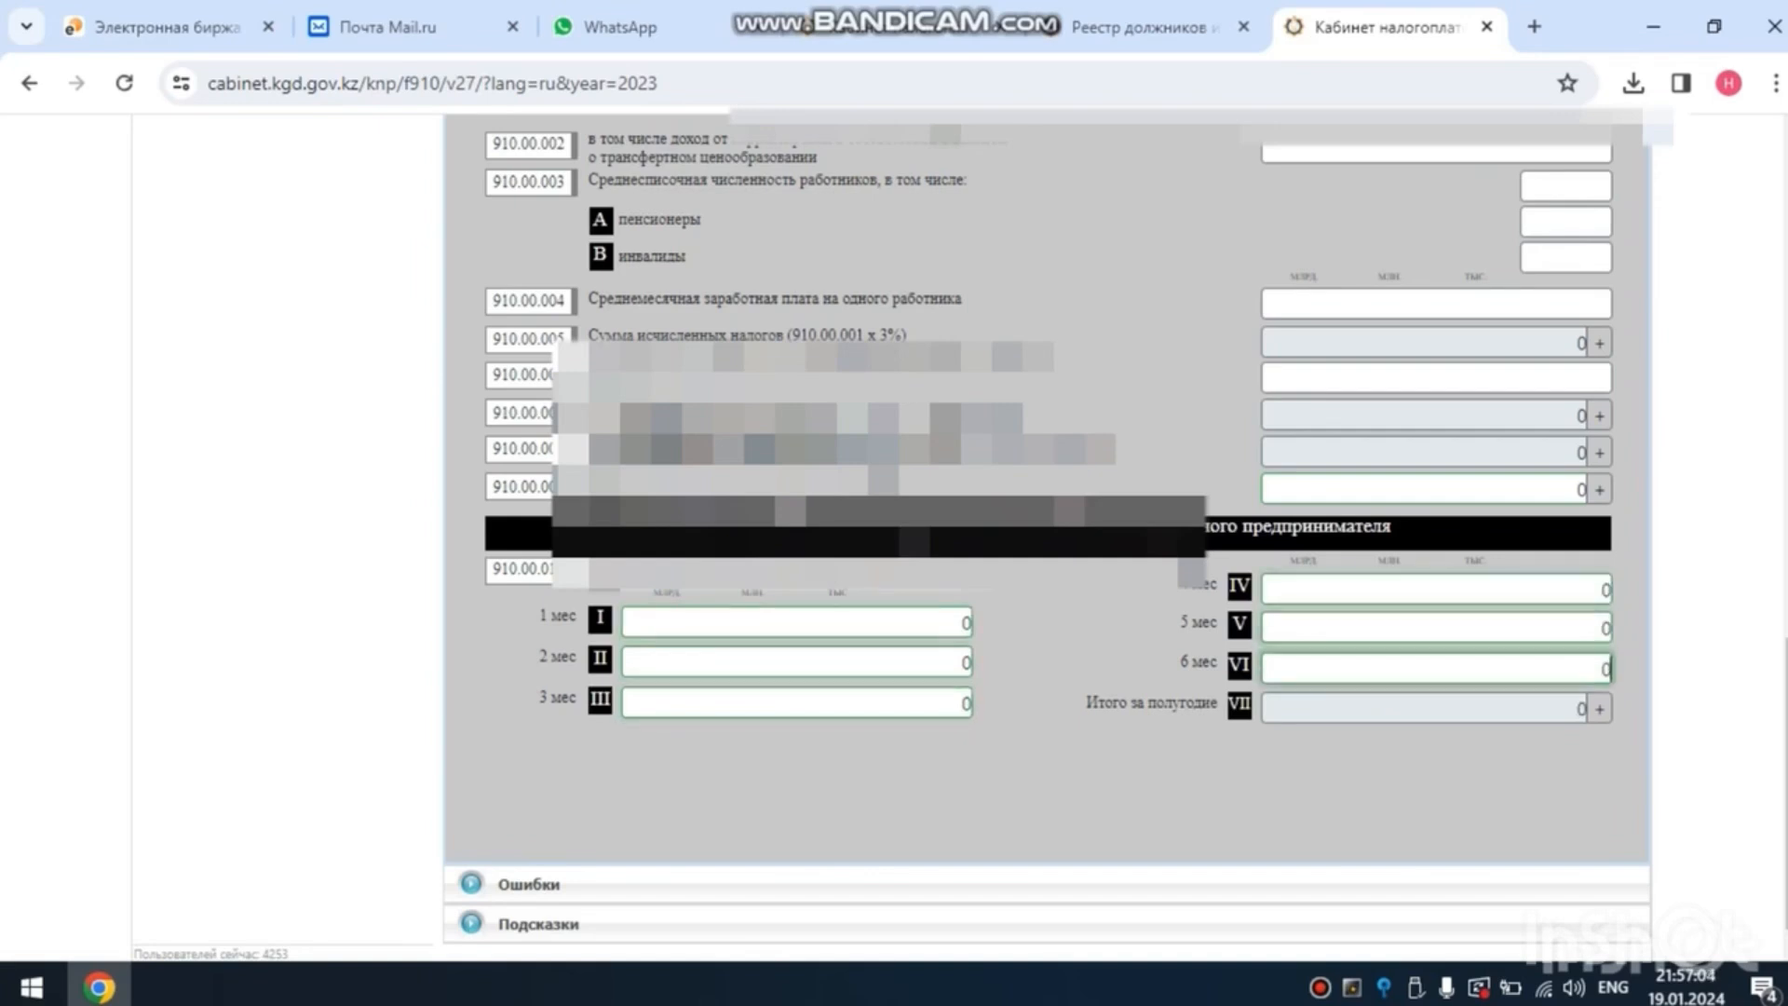
double_click(1043, 791)
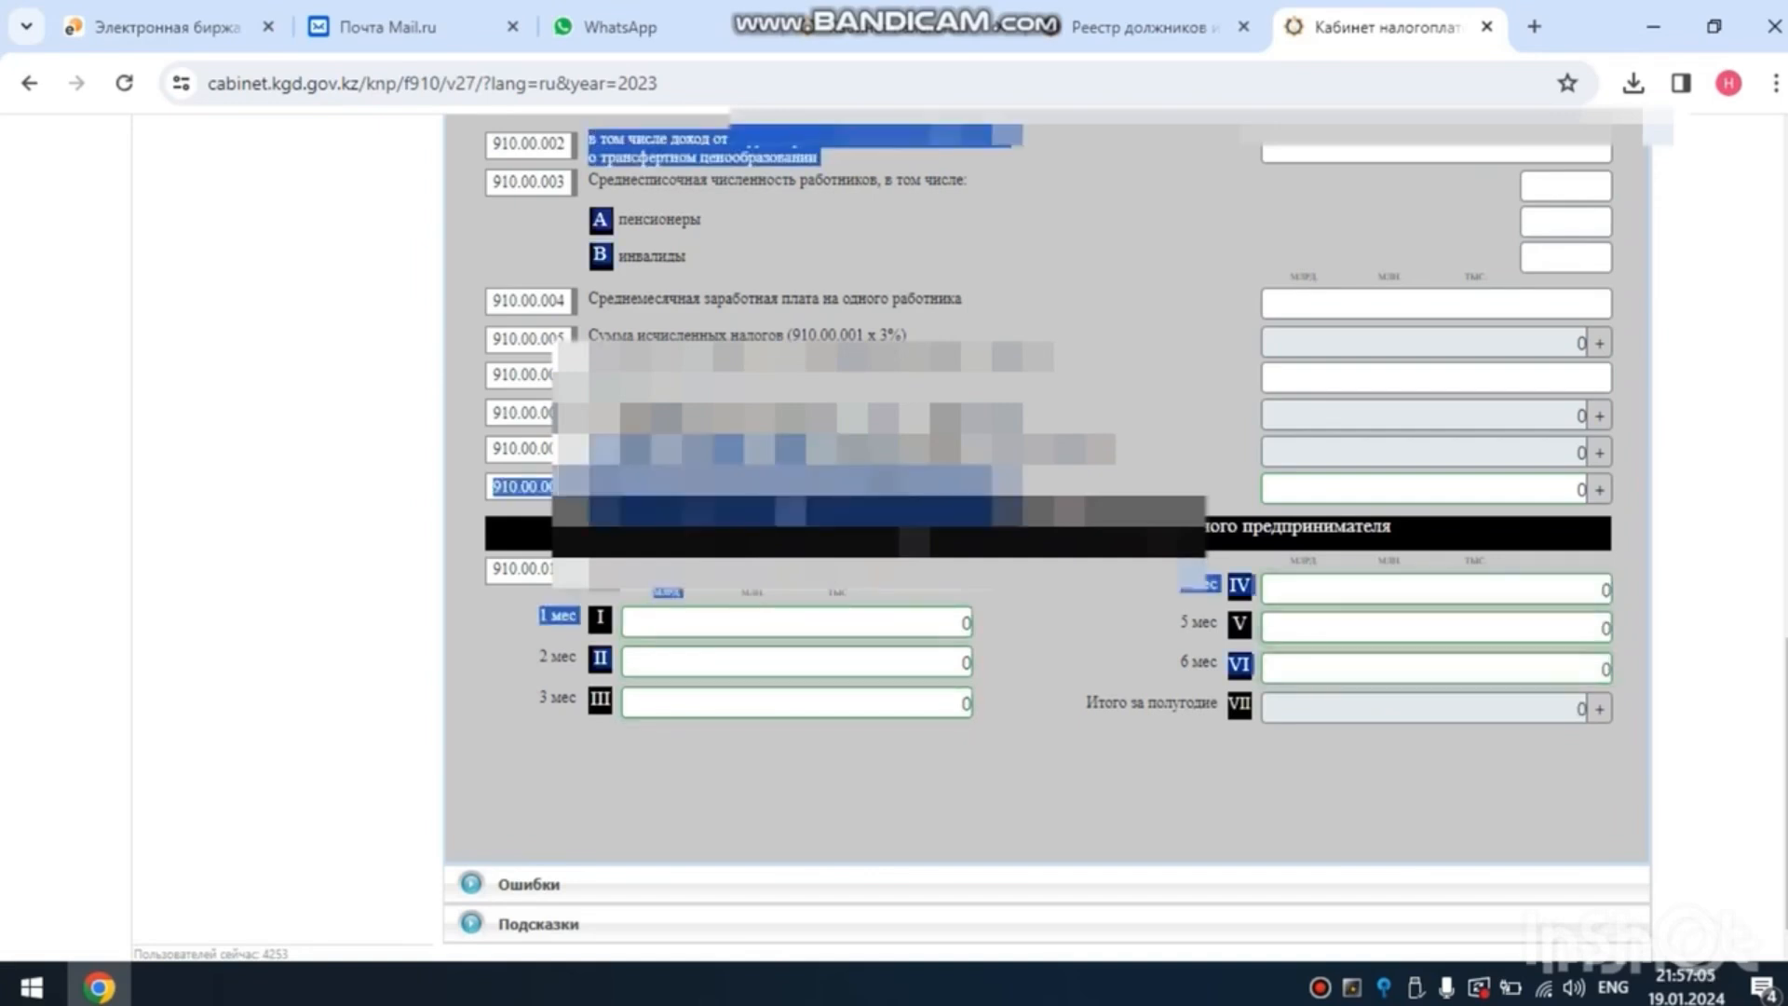
scroll(1048, 541, "up", 15)
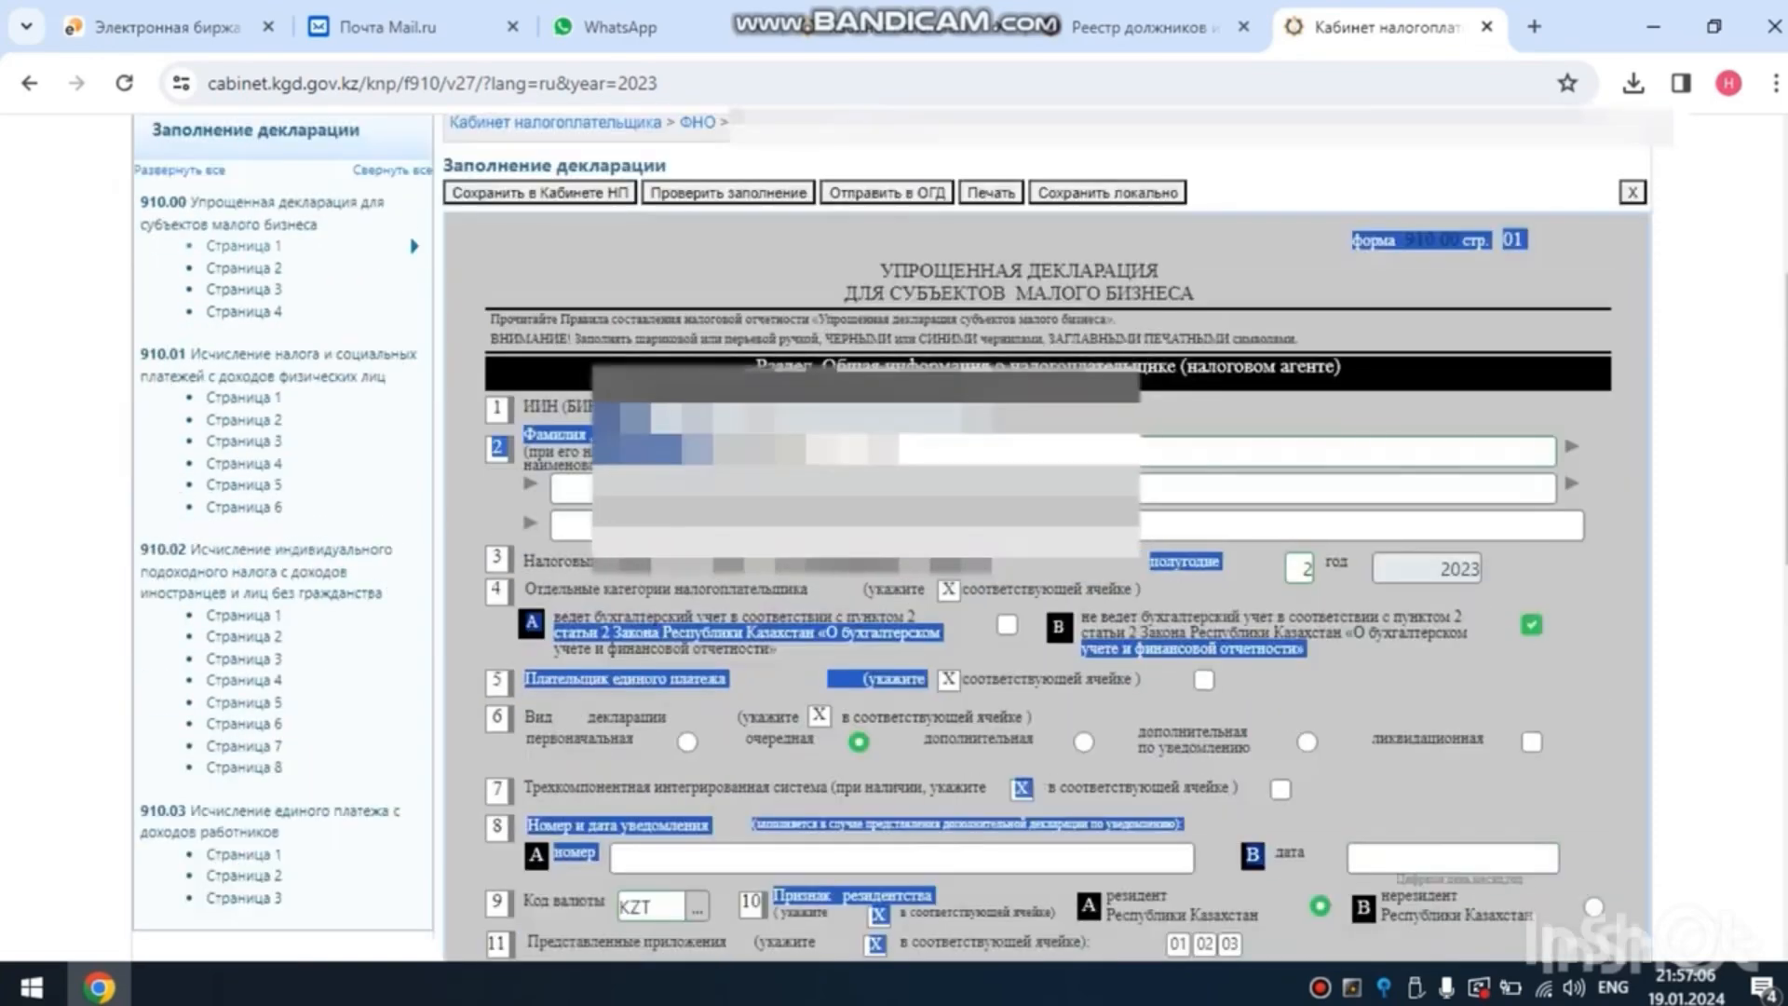
left_click(866, 485)
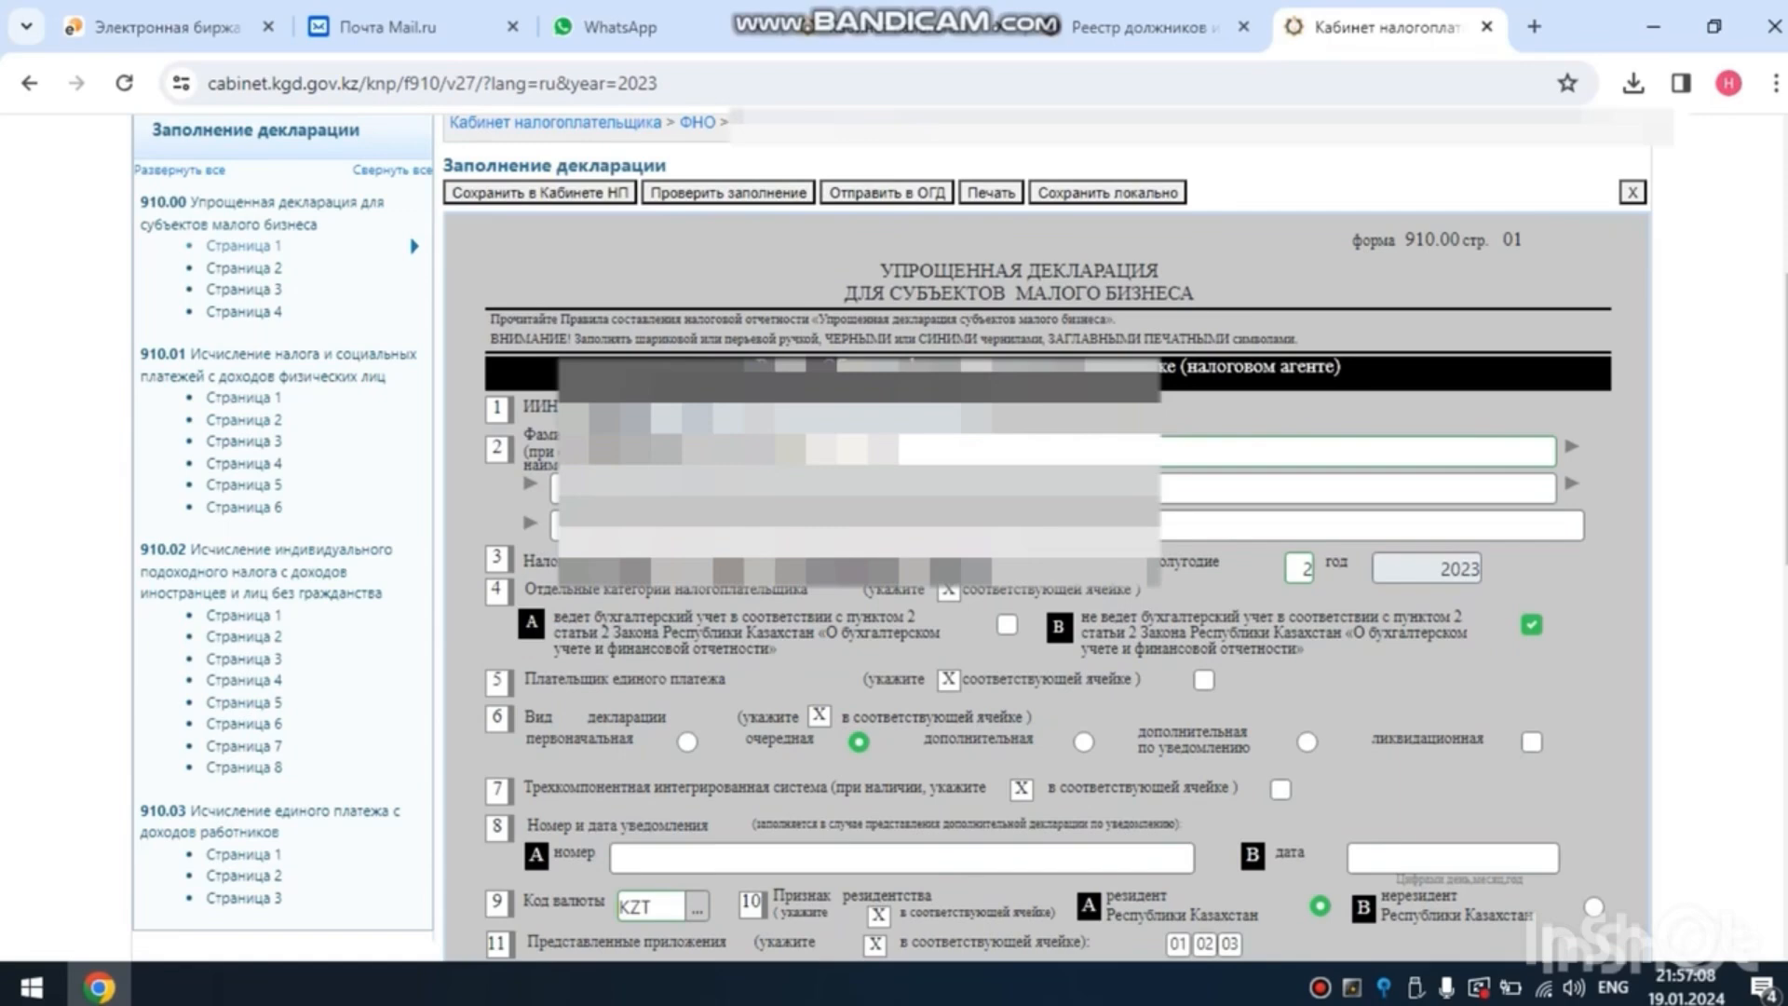
- Open page 2 of form 910.00 and set months 1 to 6 of line 910.00.012, income for pension contributions, to 0
left_click(244, 268)
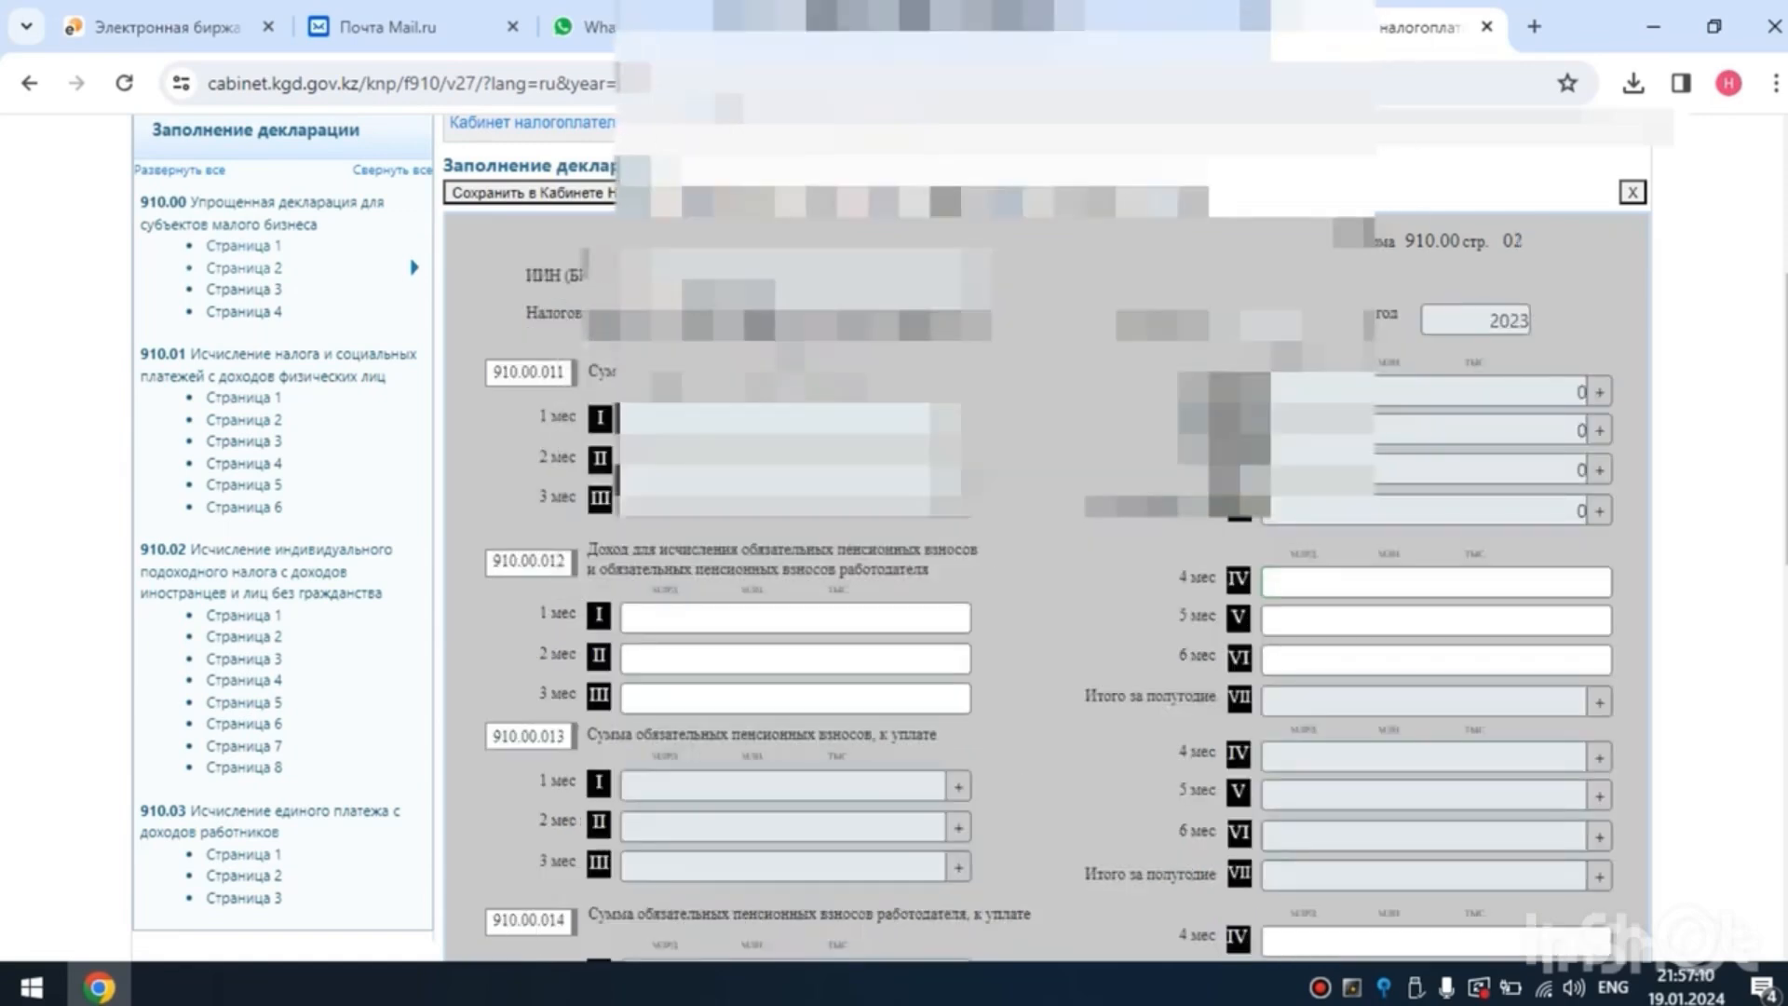
scroll(1043, 522, "down", 3)
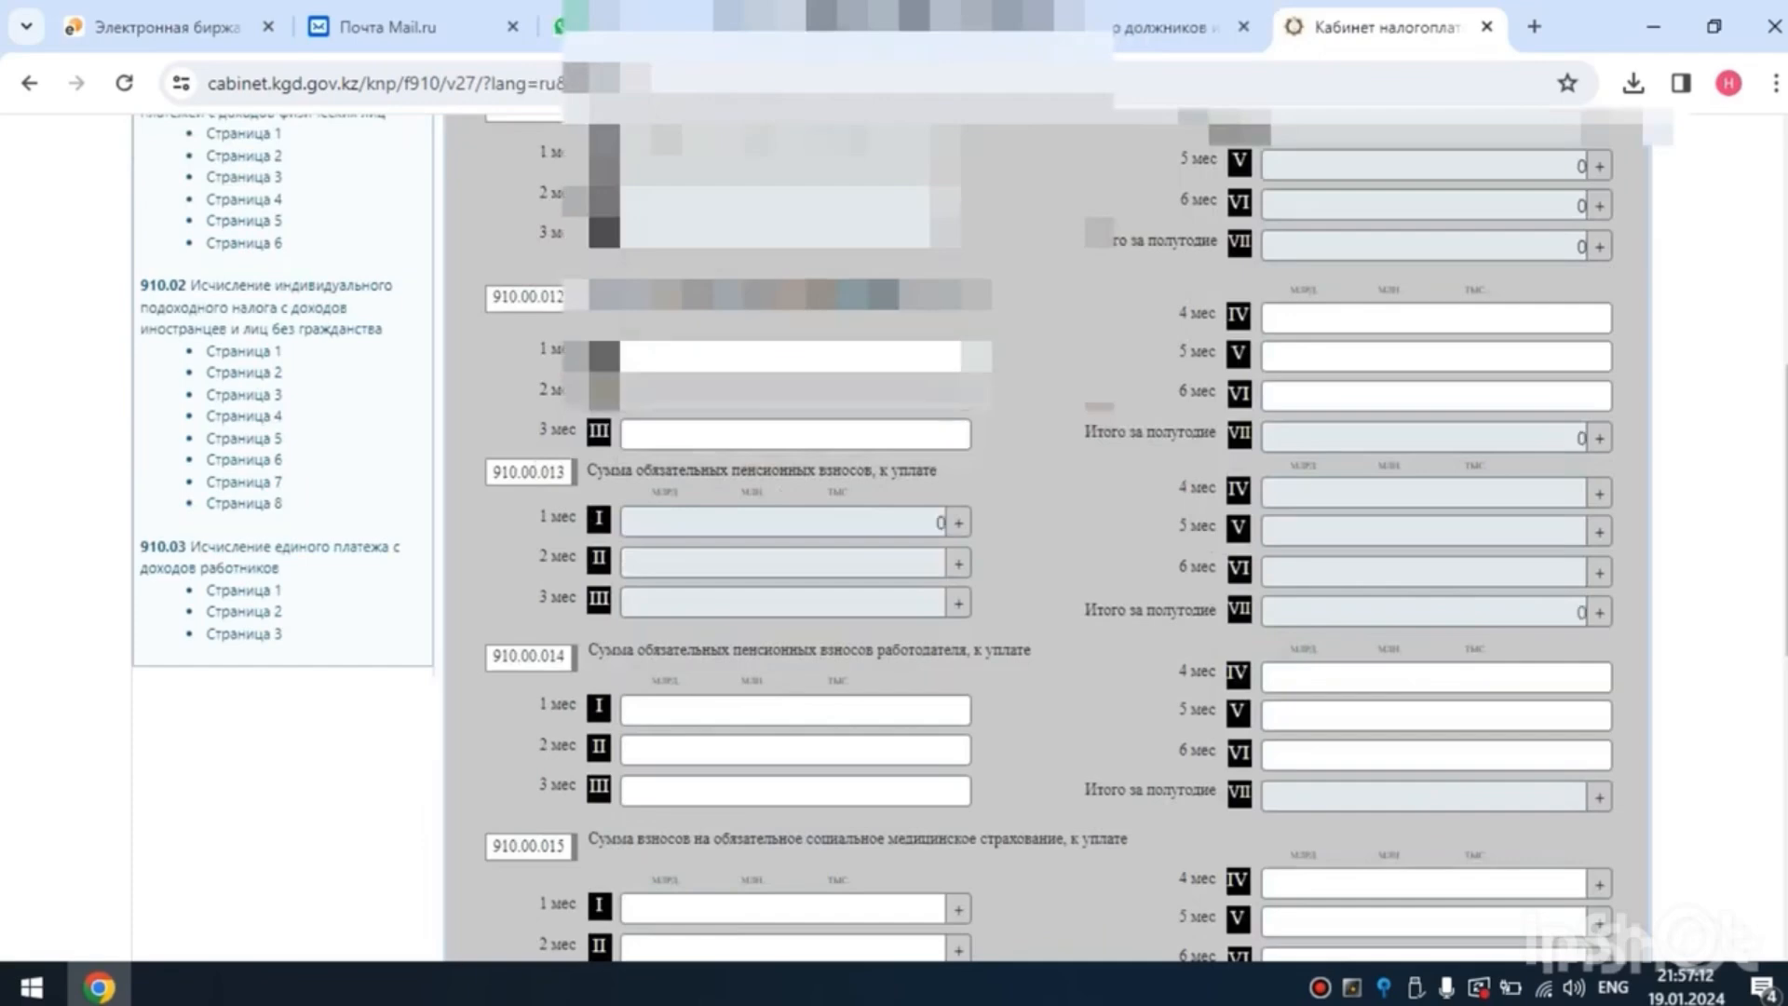
left_click(795, 393)
key("Tab")
type("00")
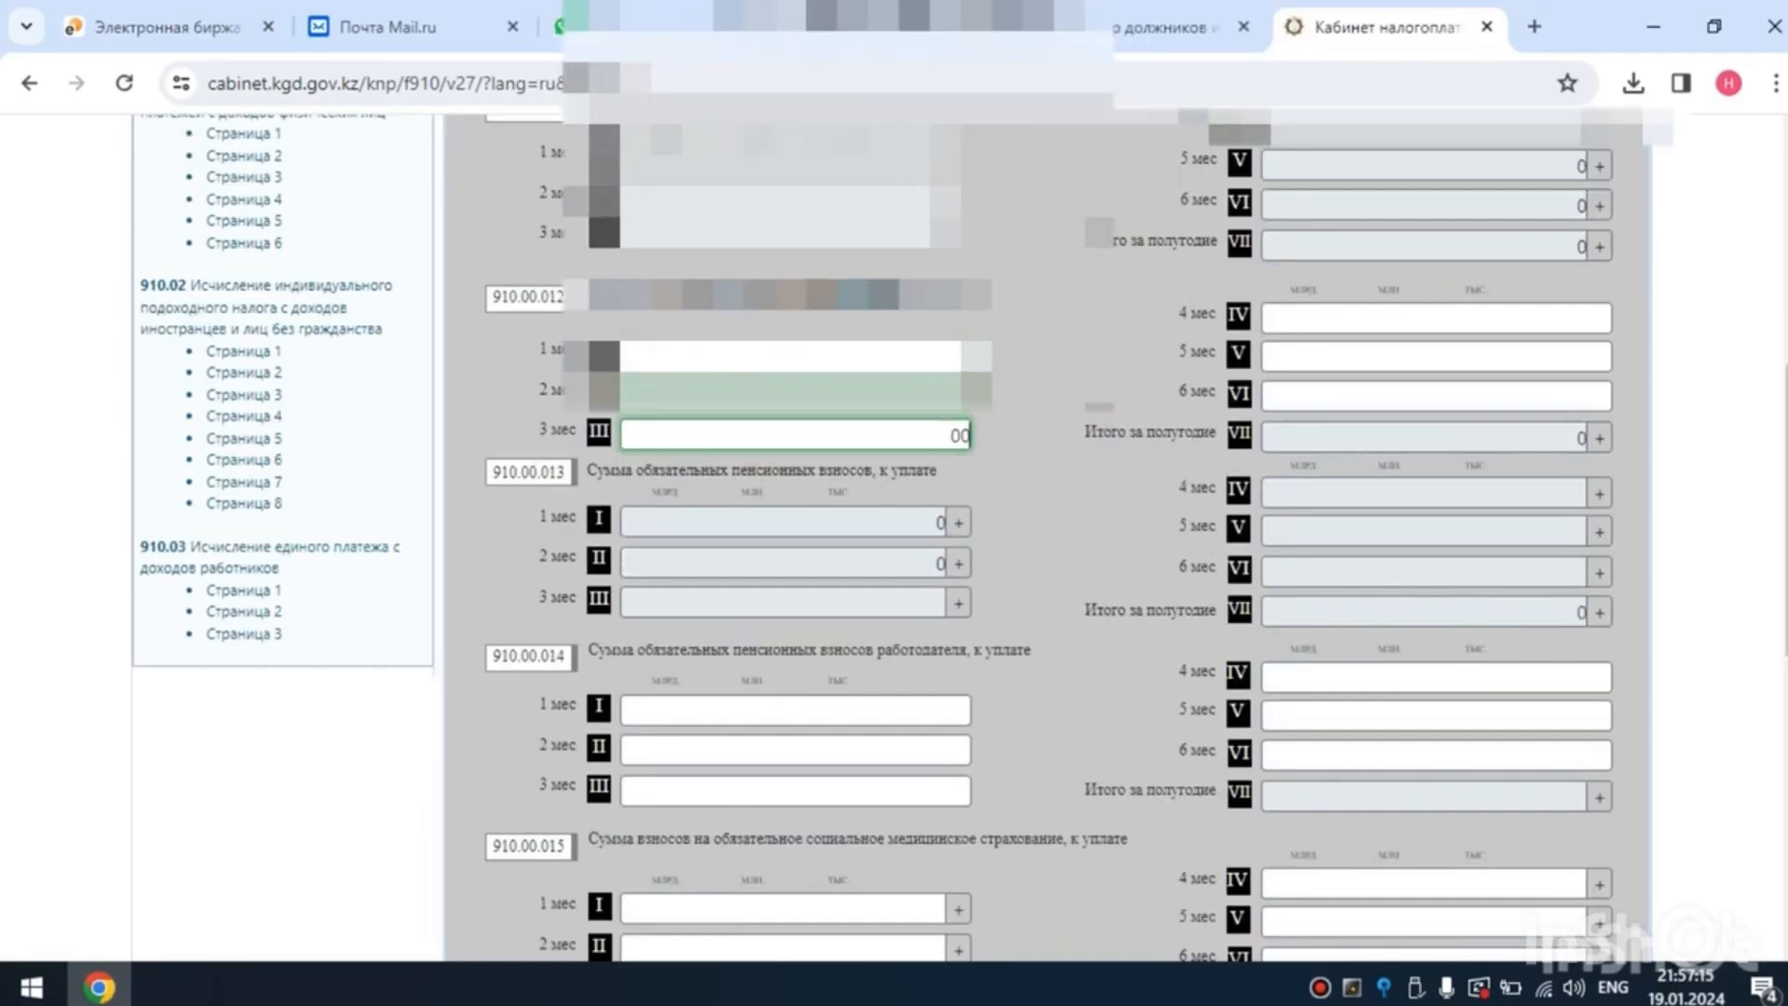
key("BackSpace")
key("Tab")
type("0")
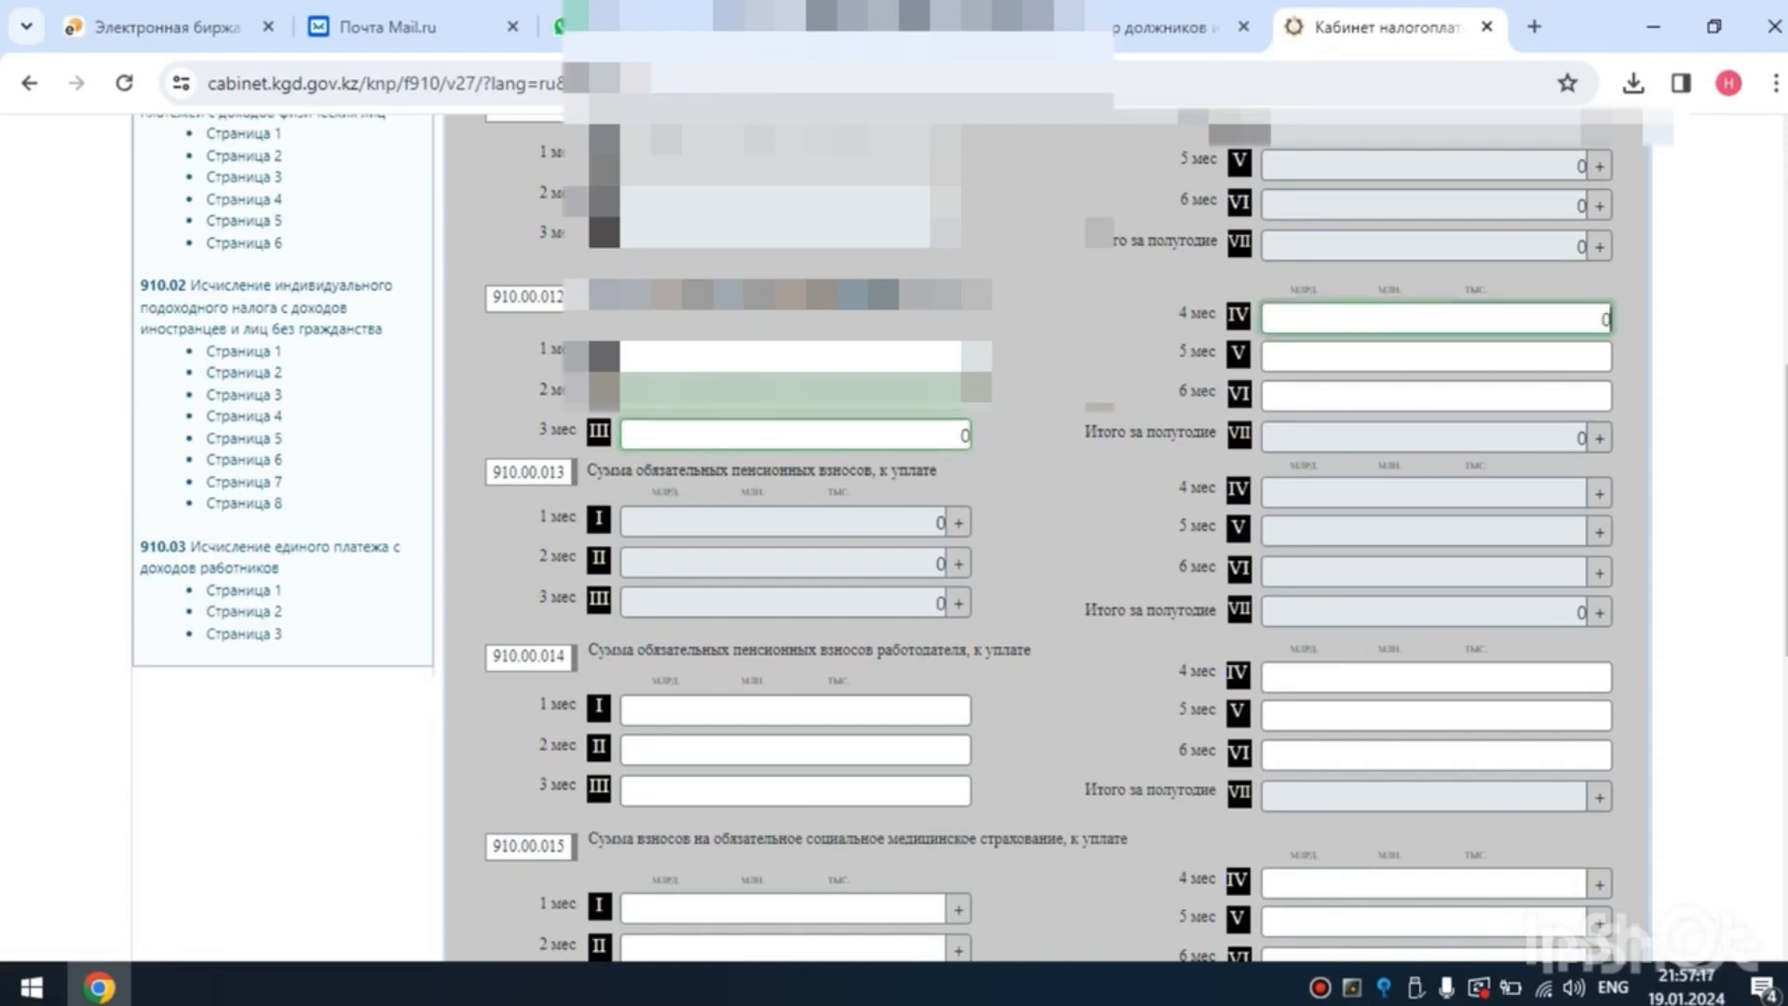
key("Tab")
type("0")
key("Tab")
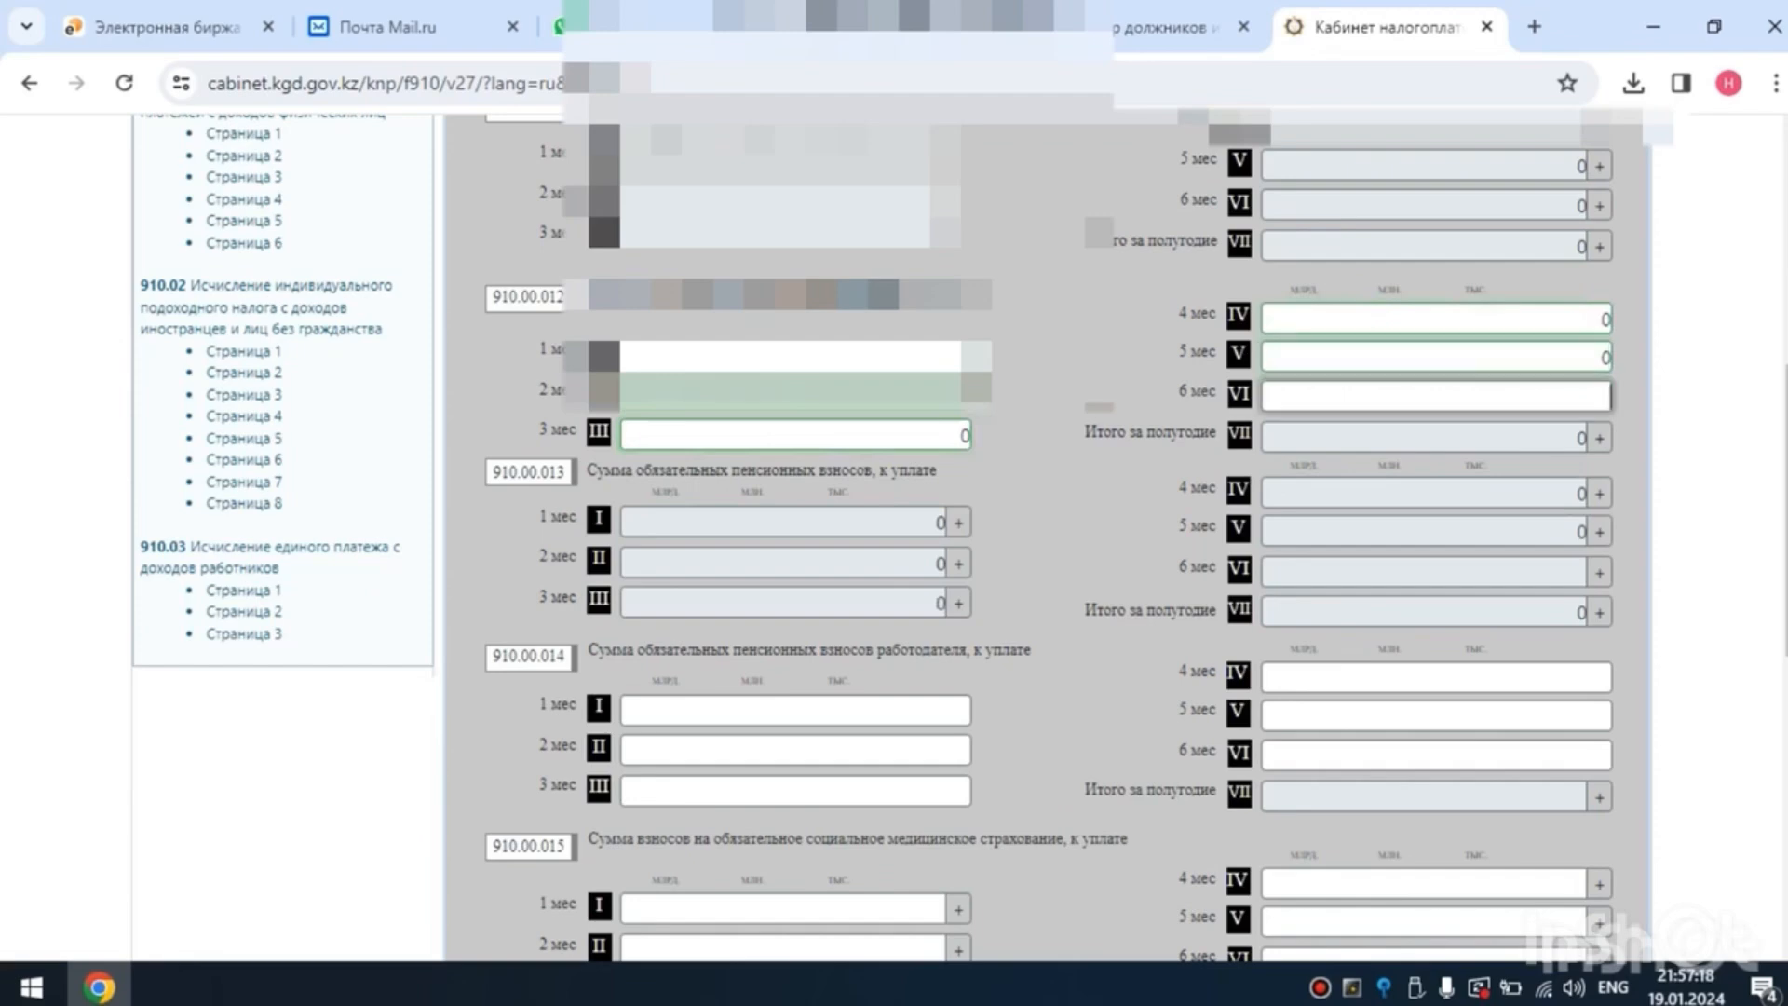
type("0")
key("Tab")
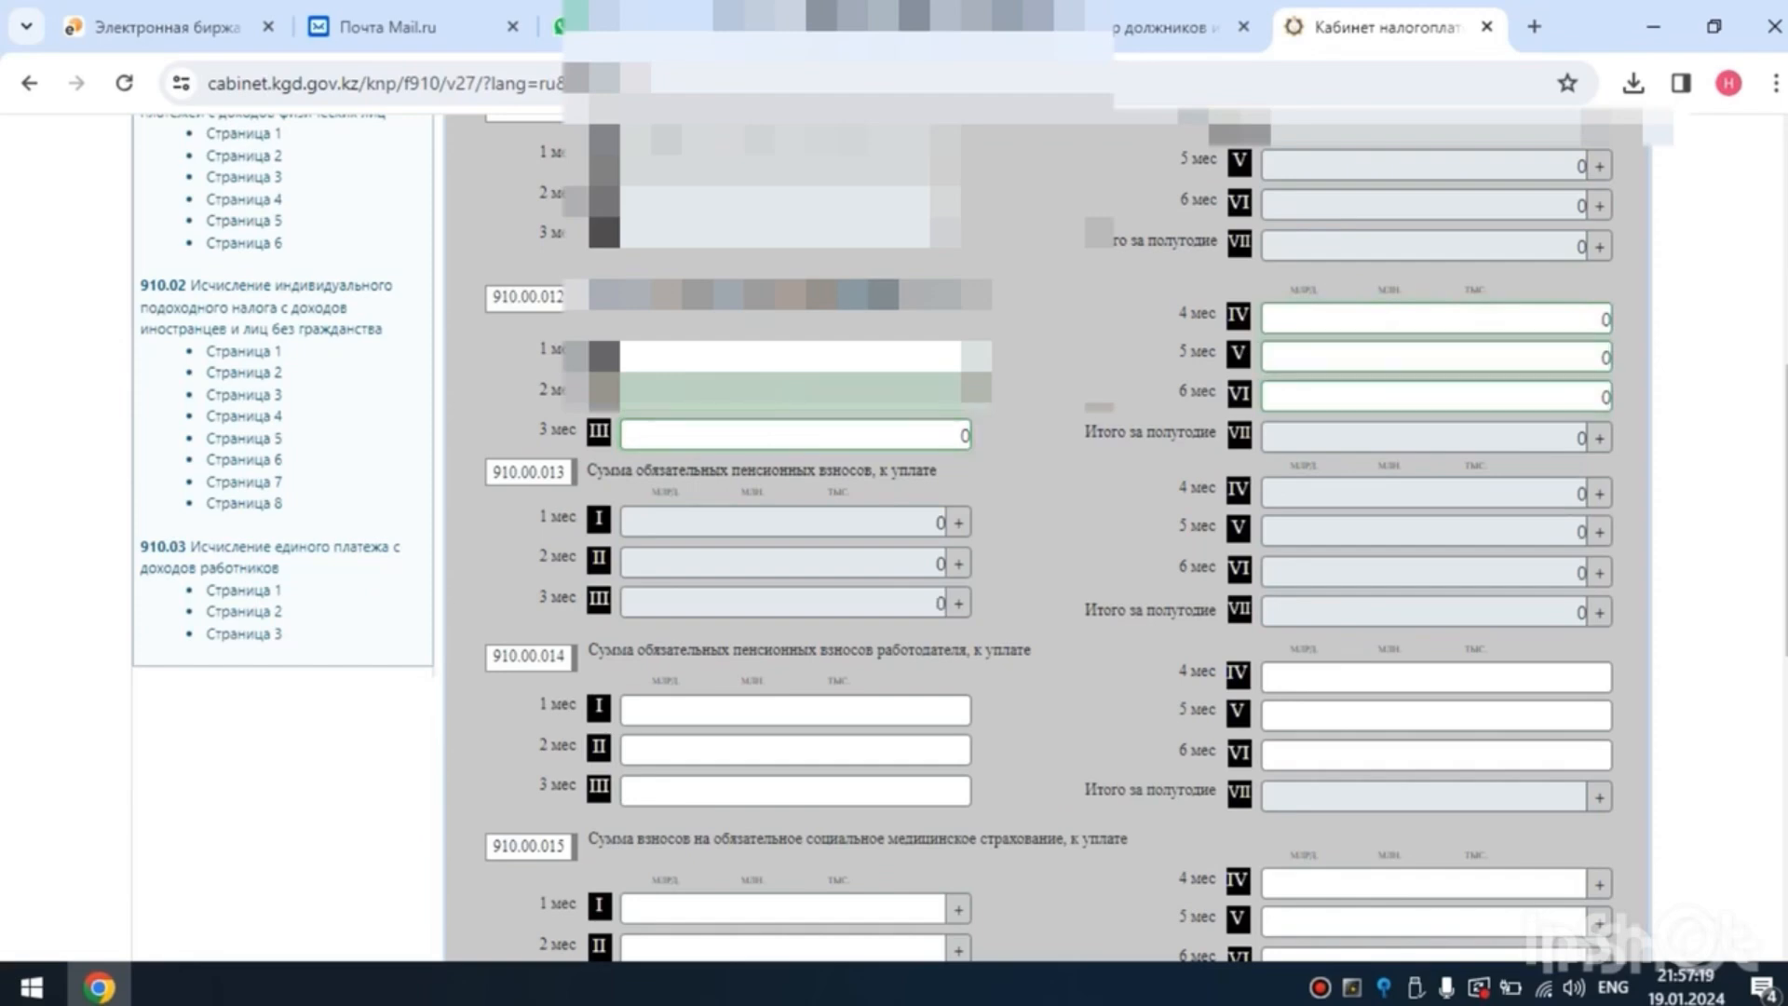
- Set months 1 to 6 of line 910.00.014, employer's mandatory pension contributions payable, to 0
scroll(1048, 536, "down", 3)
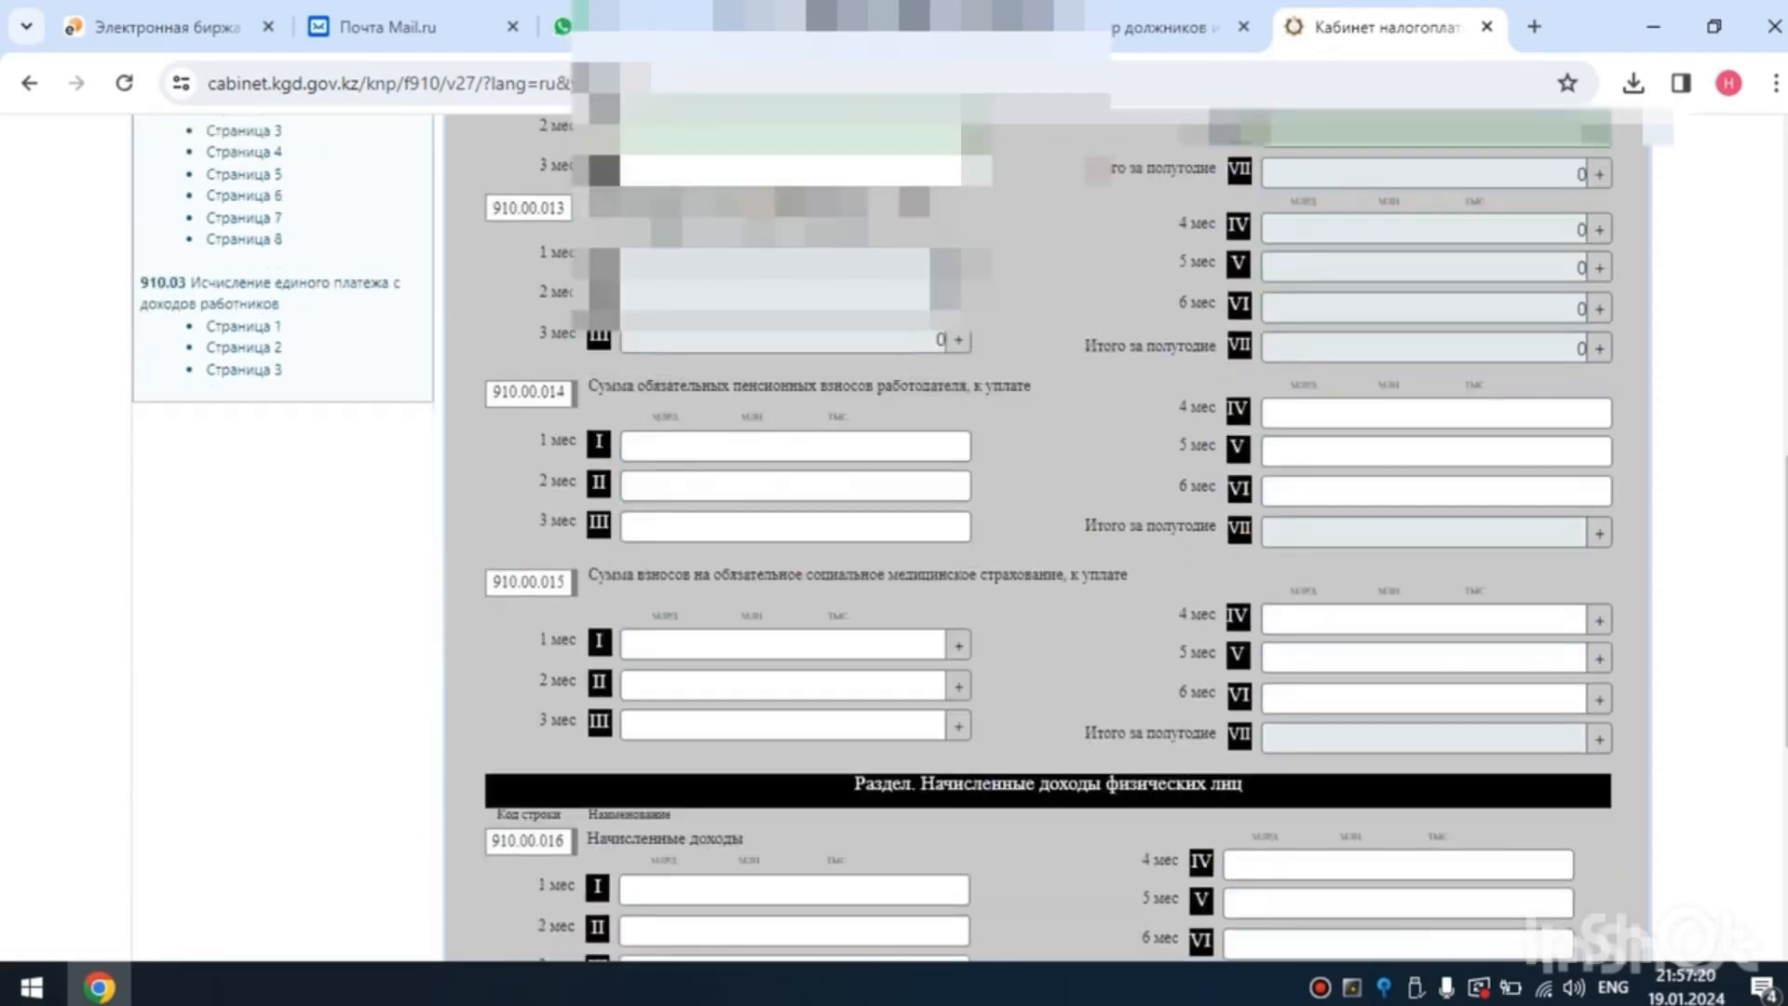
left_click(796, 447)
type("0")
key("Tab")
type("0")
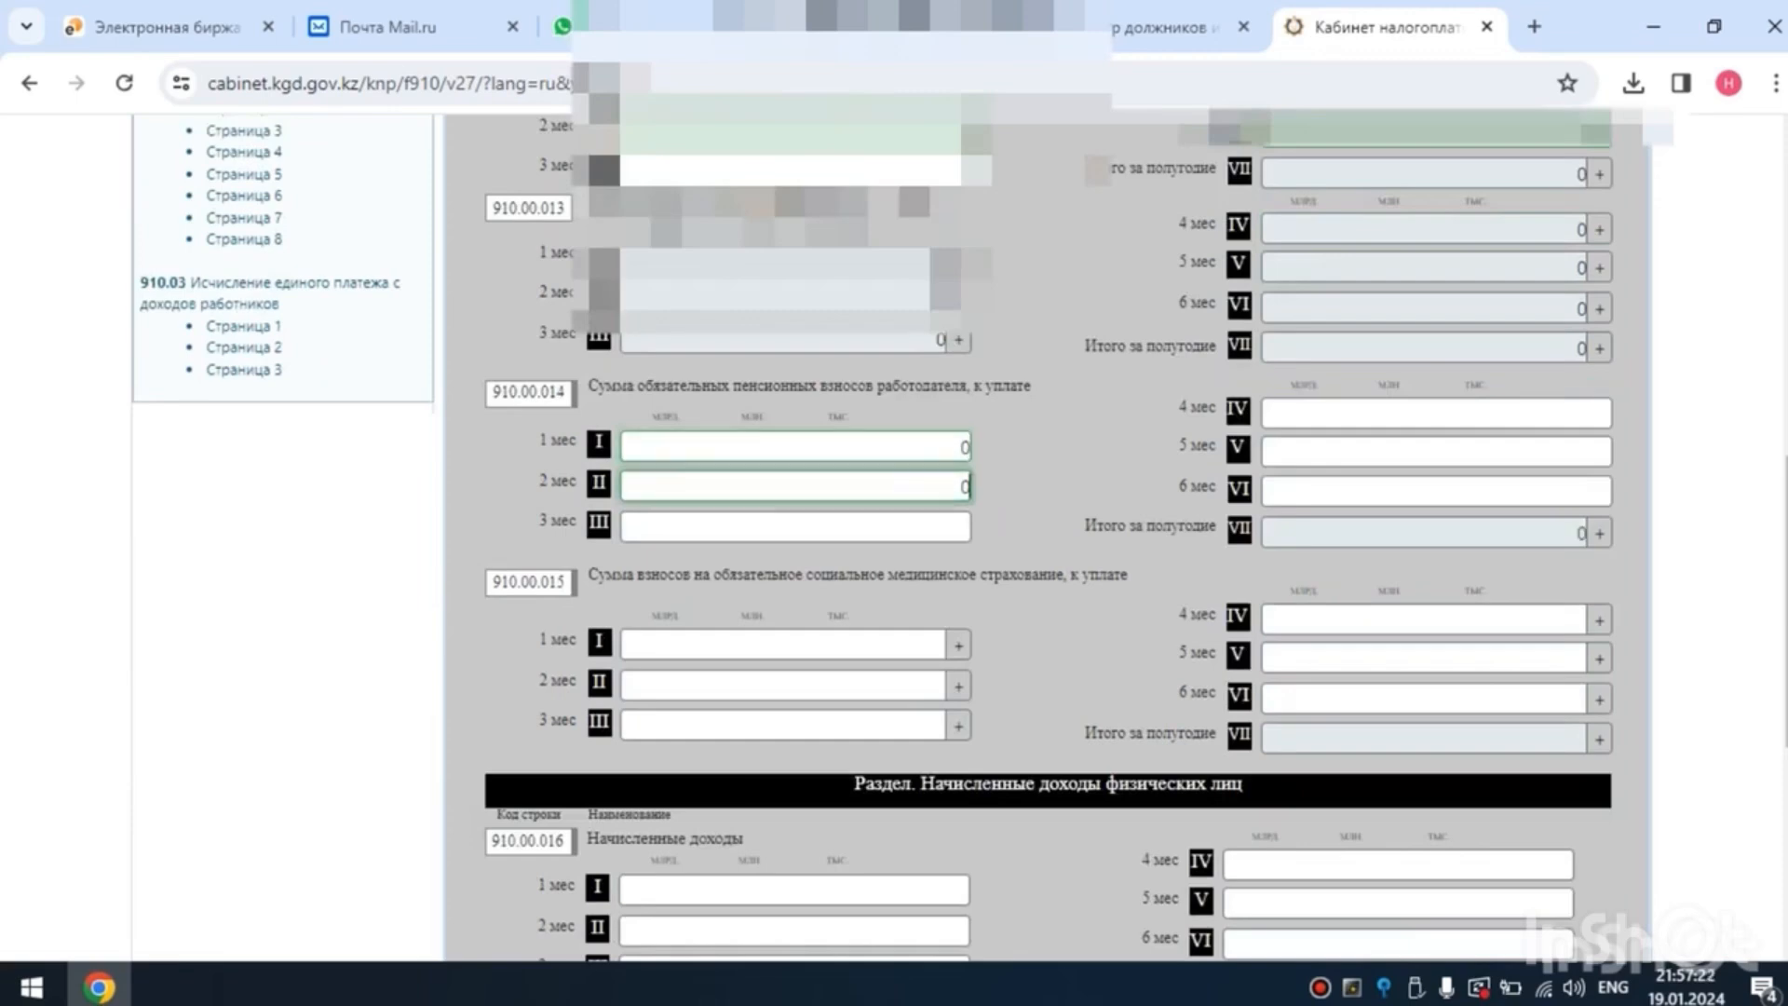
key("Tab")
type("0")
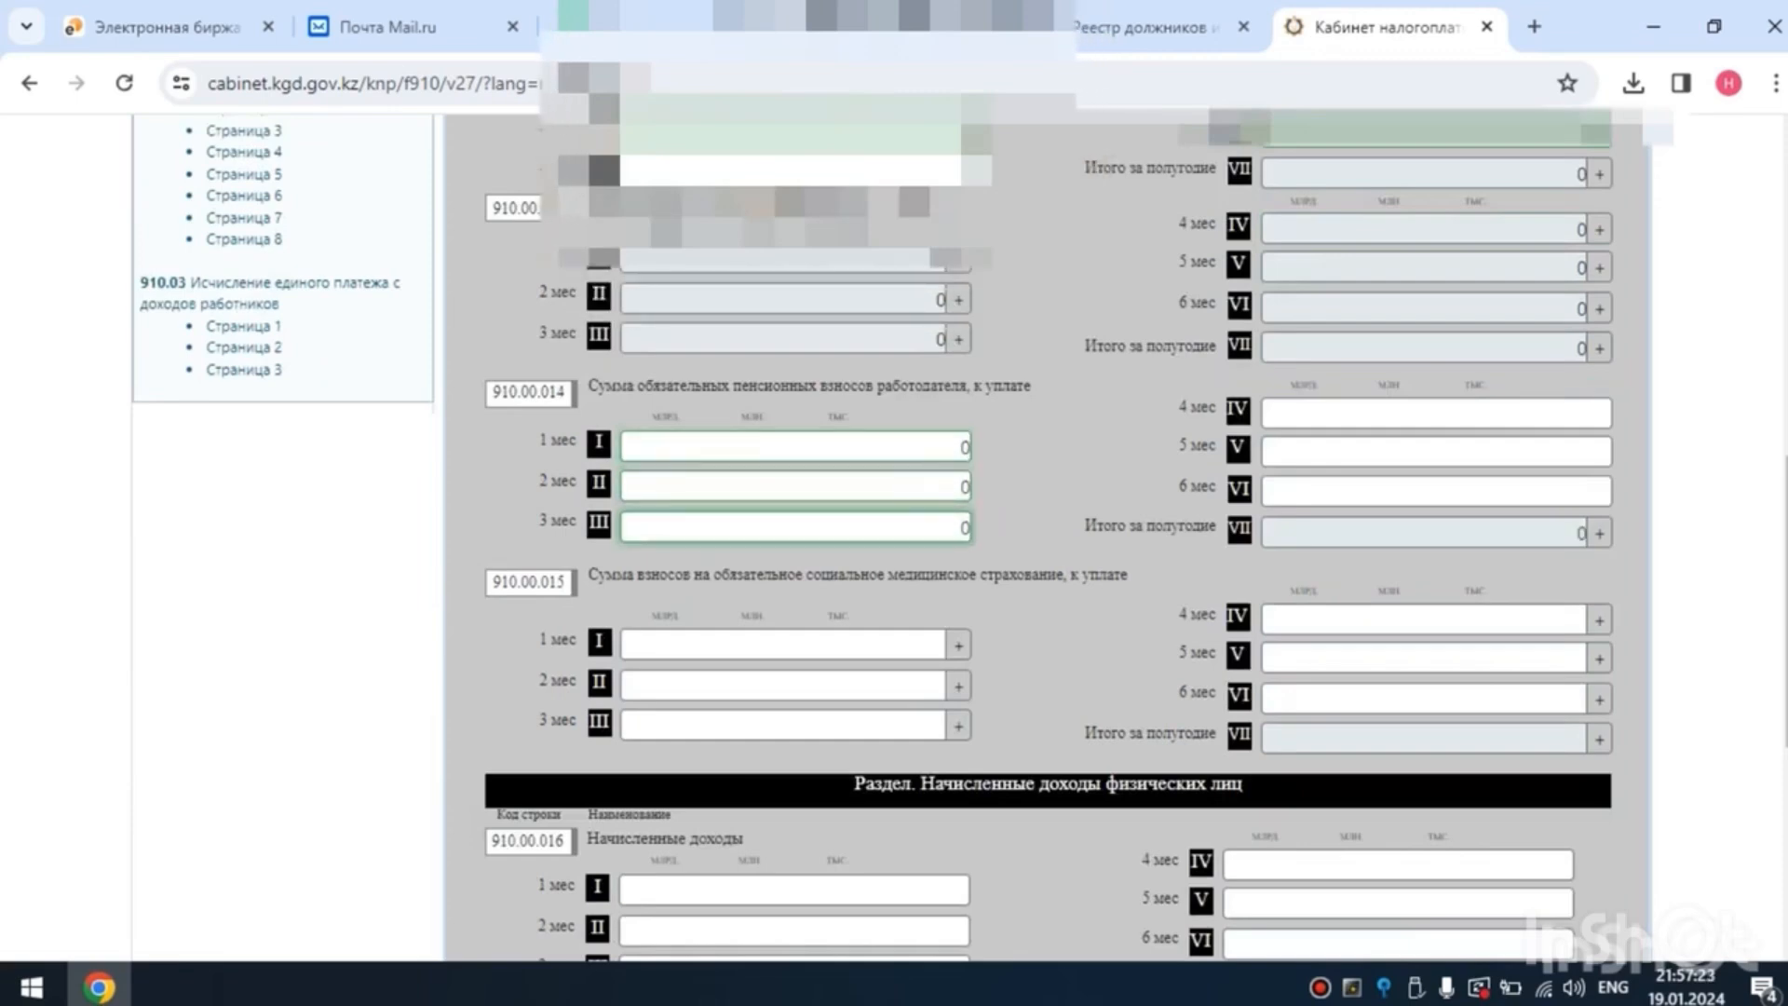
key("Tab")
key("Tab")
key("Tab")
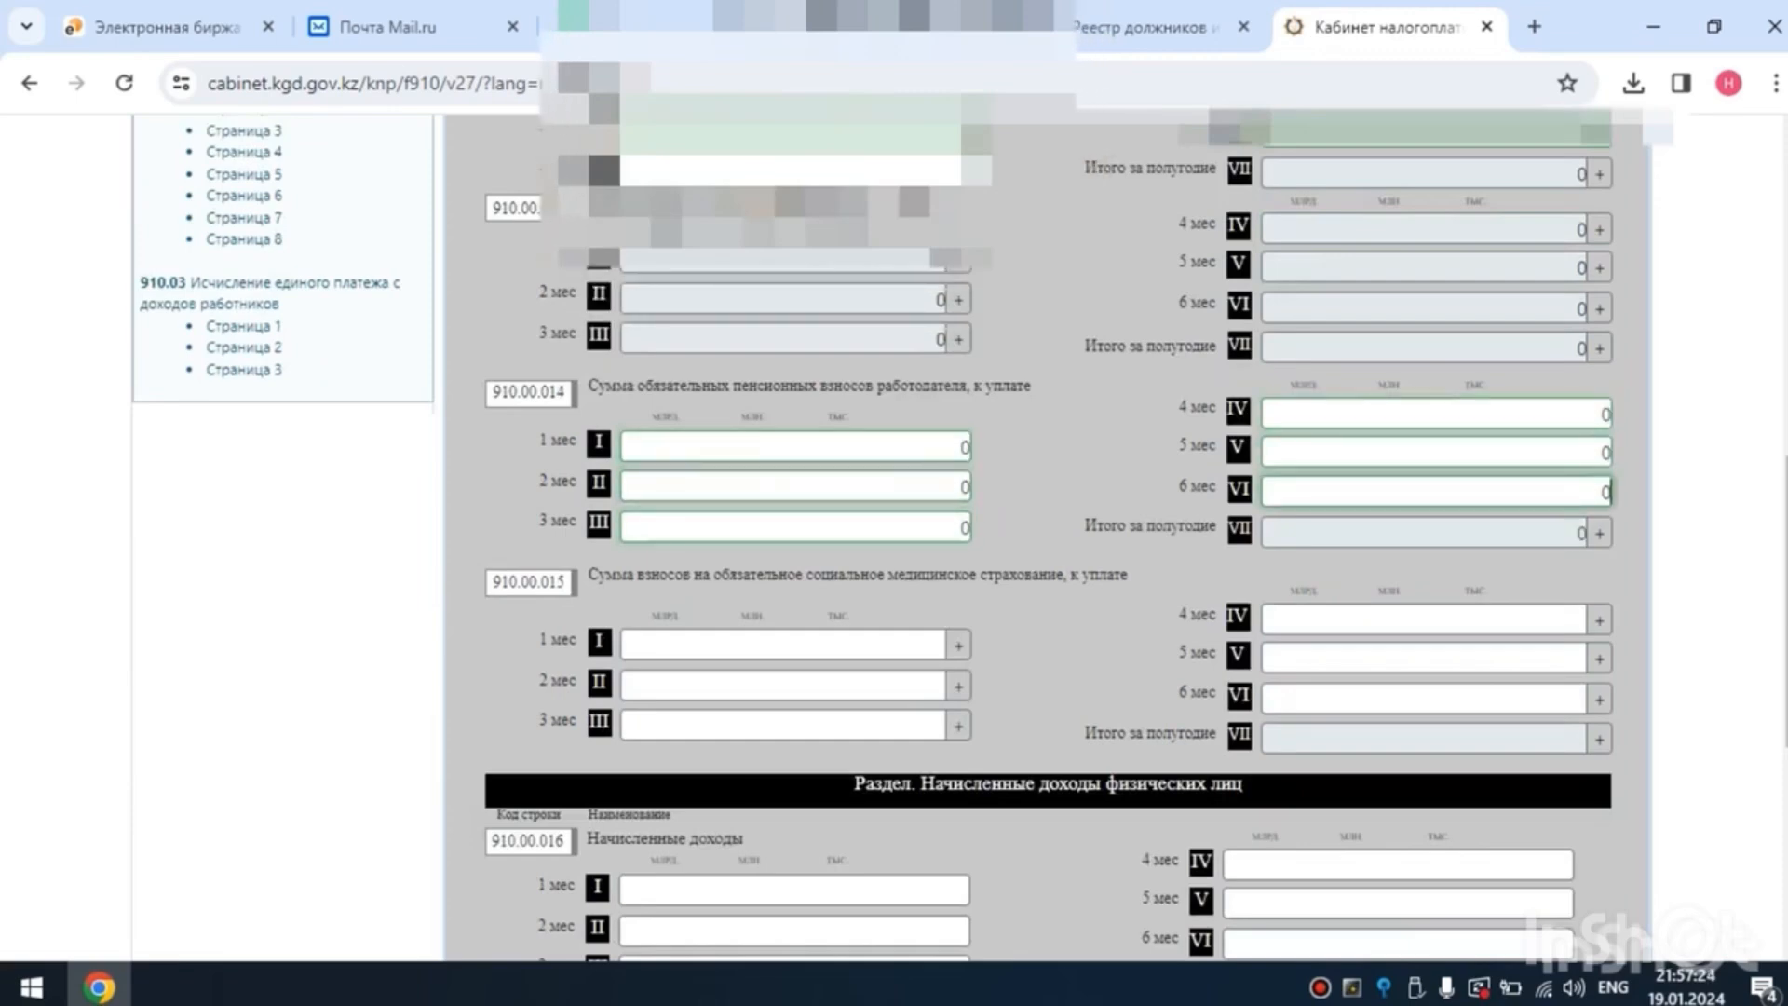
- Set months 1 to 6 of line 910.00.015, mandatory social medical insurance contributions payable, to 0
scroll(1048, 538, "down", 2)
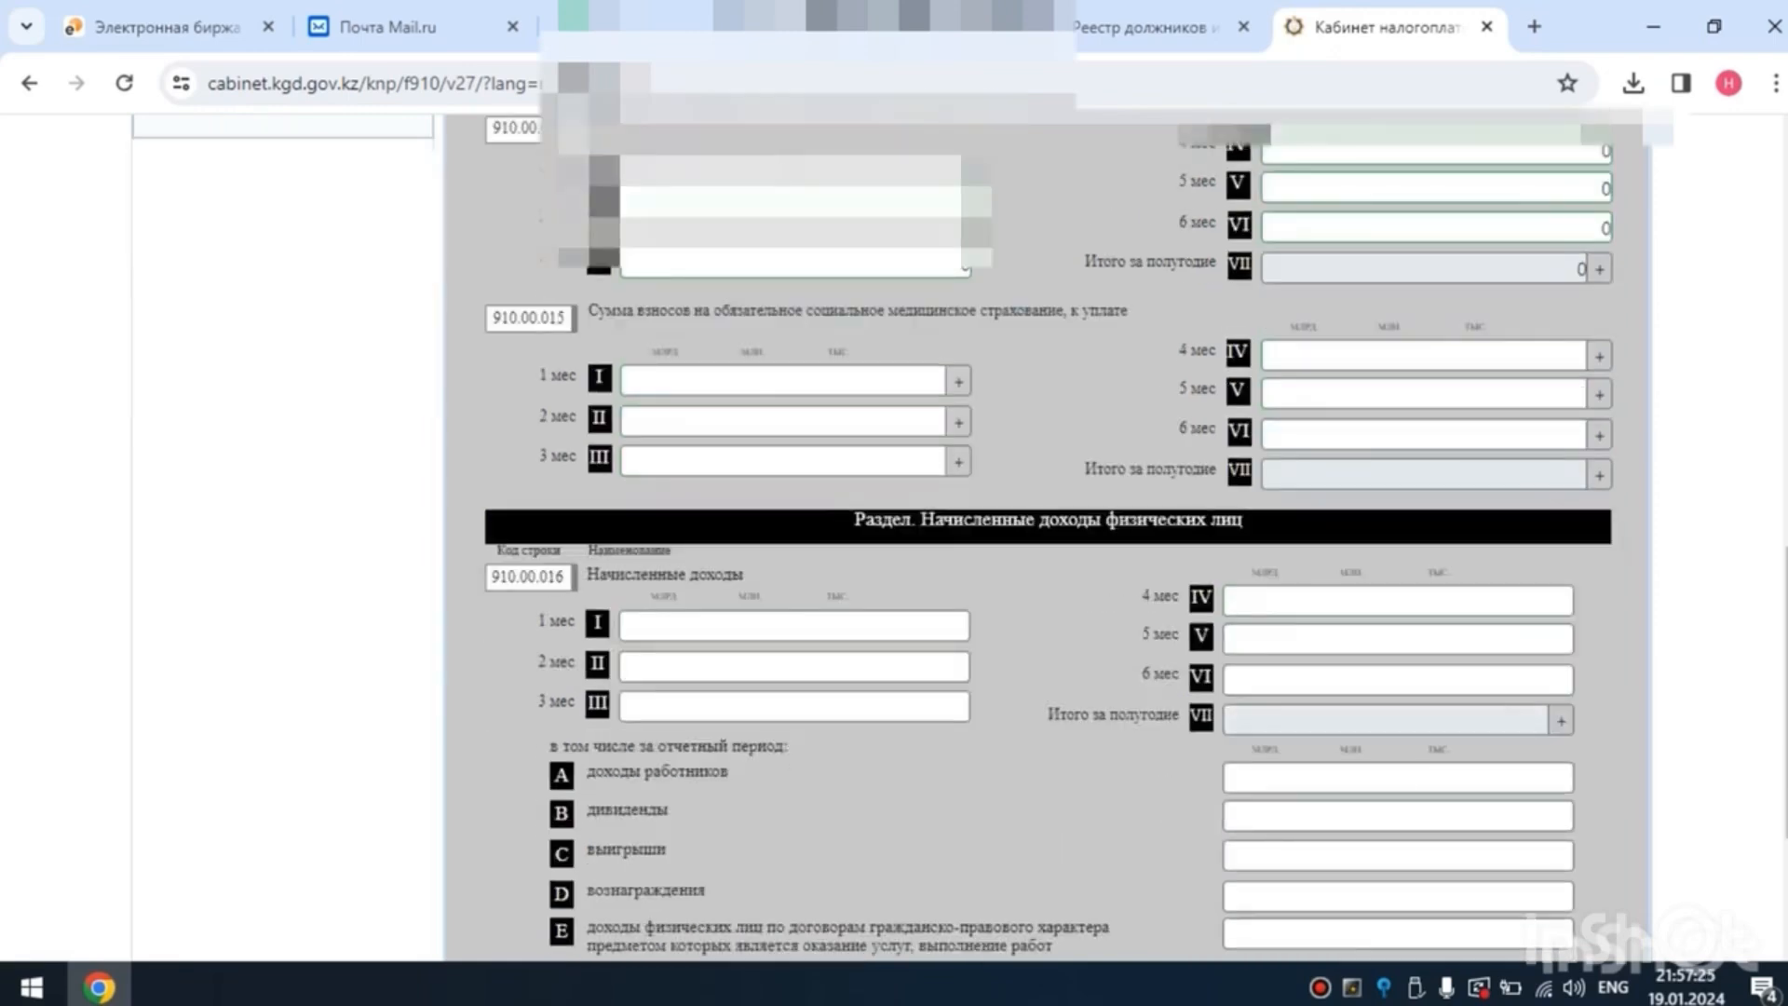
left_click(792, 380)
key("Tab")
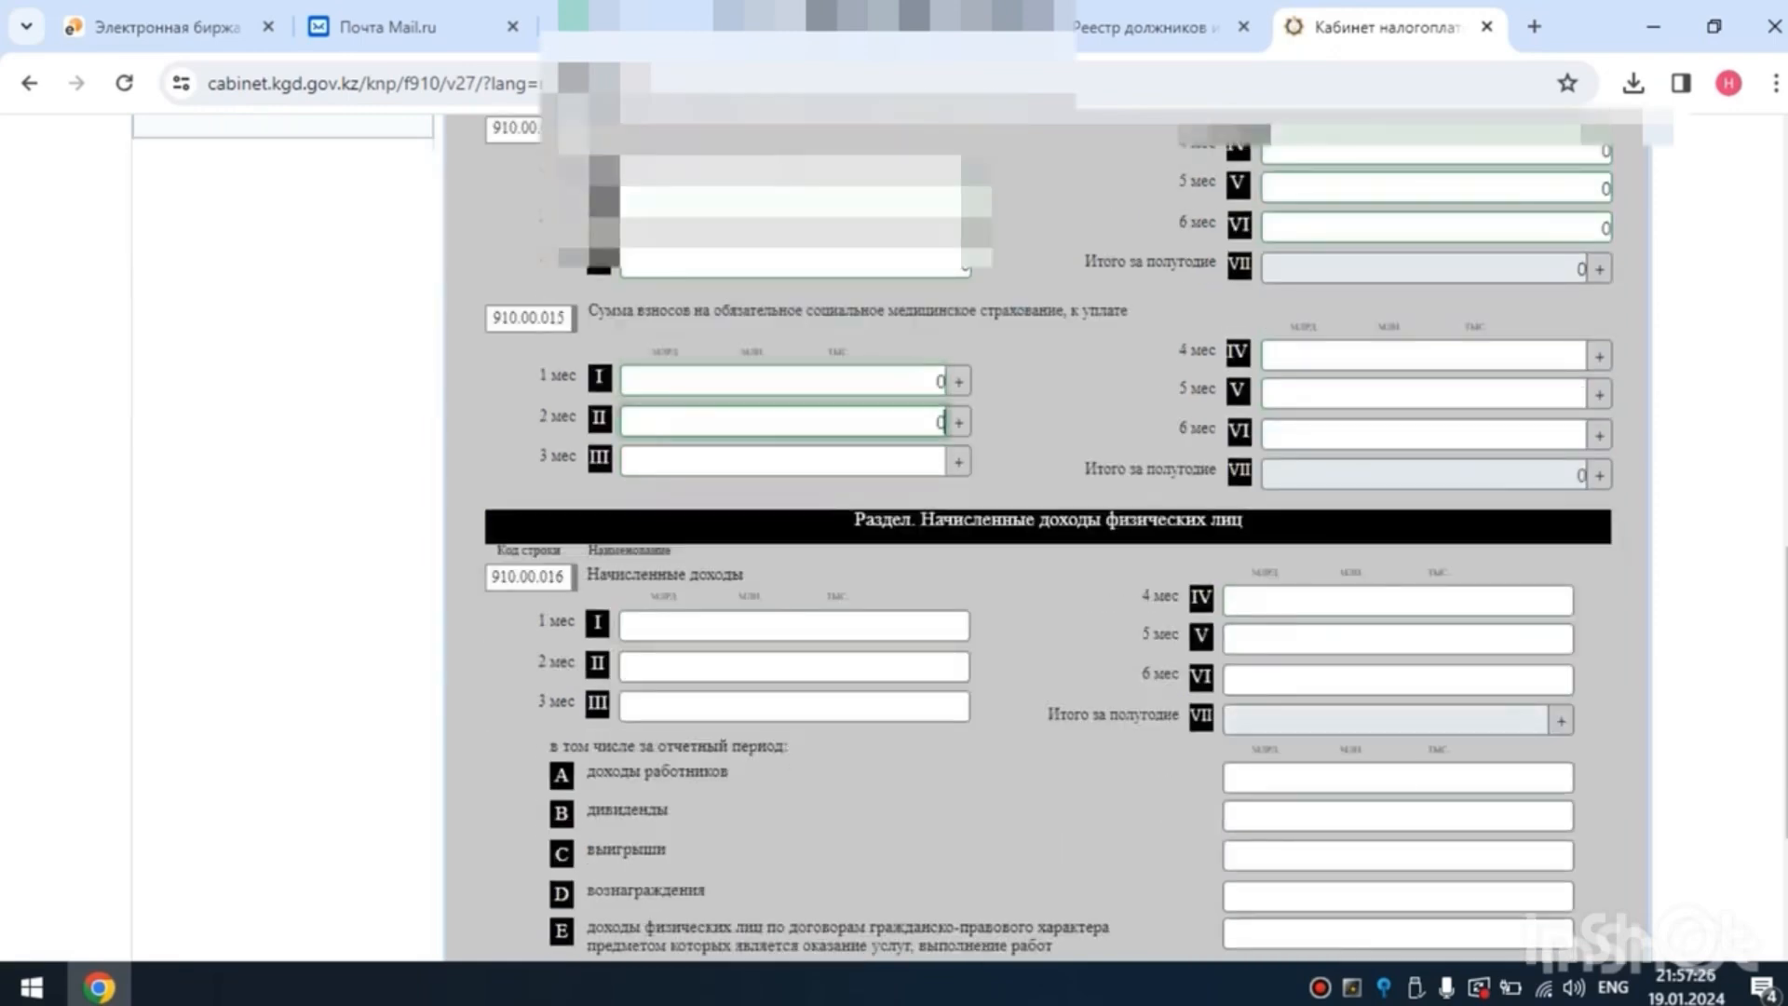
key("Tab")
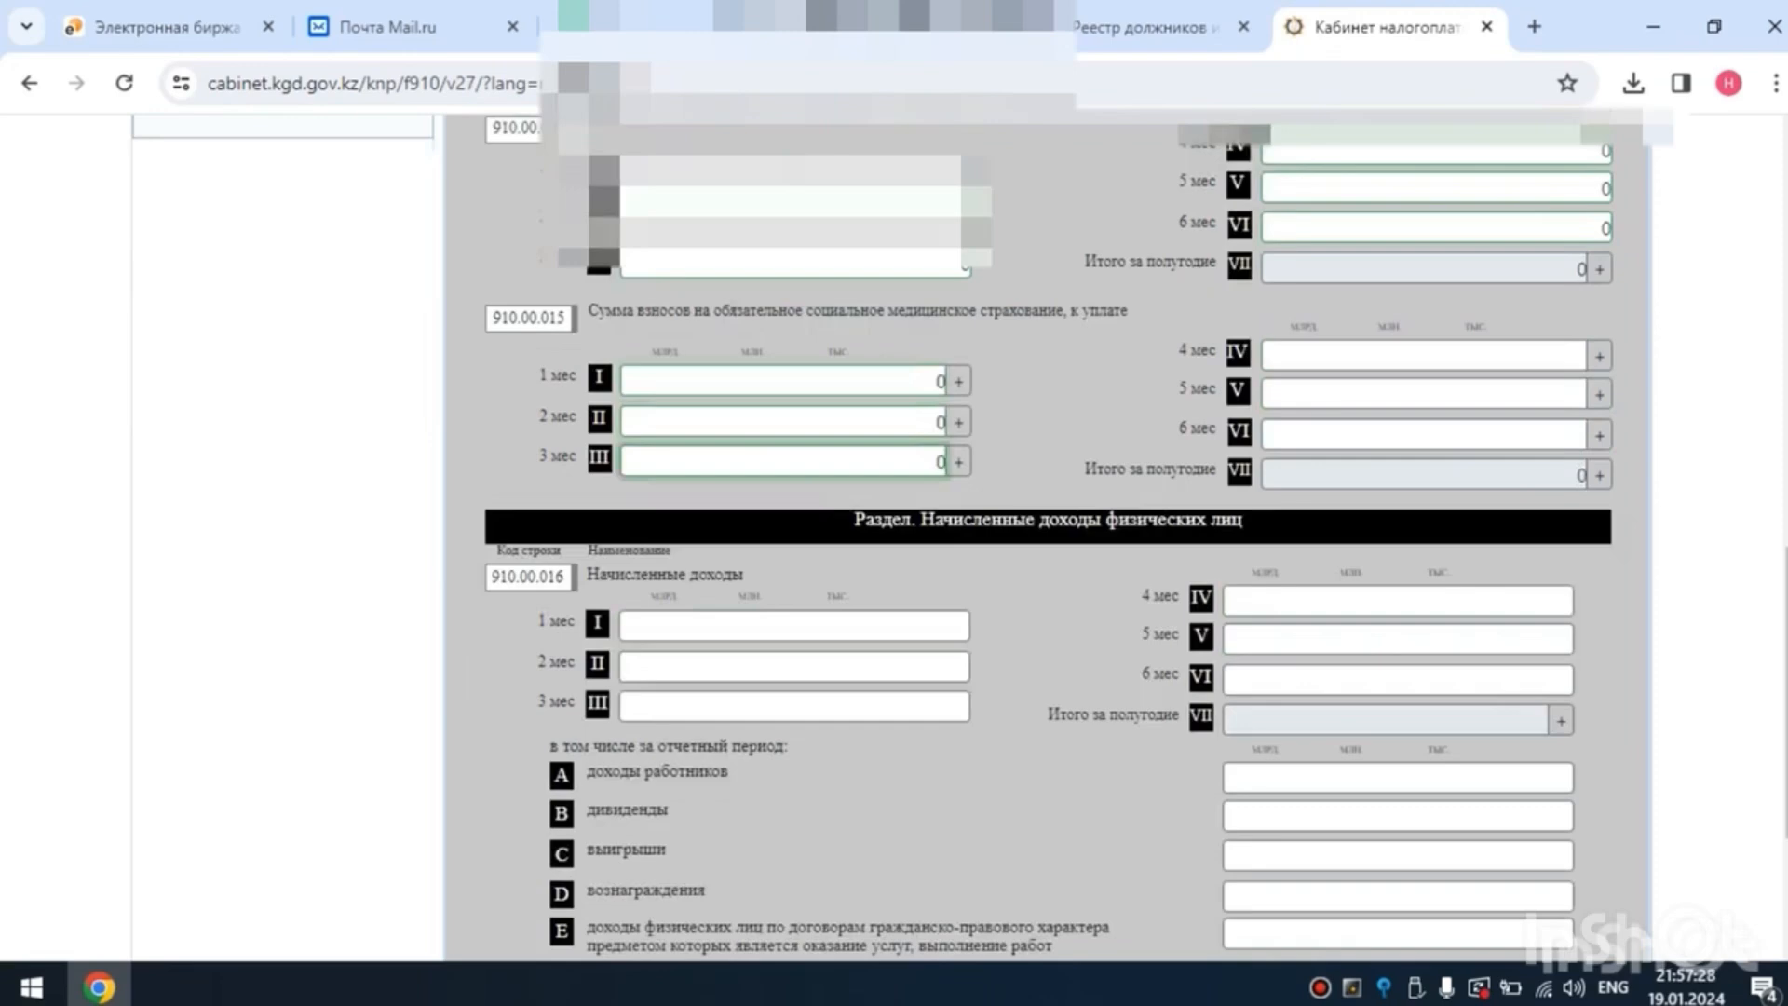
key("Tab")
key("Tab")
key("Tab")
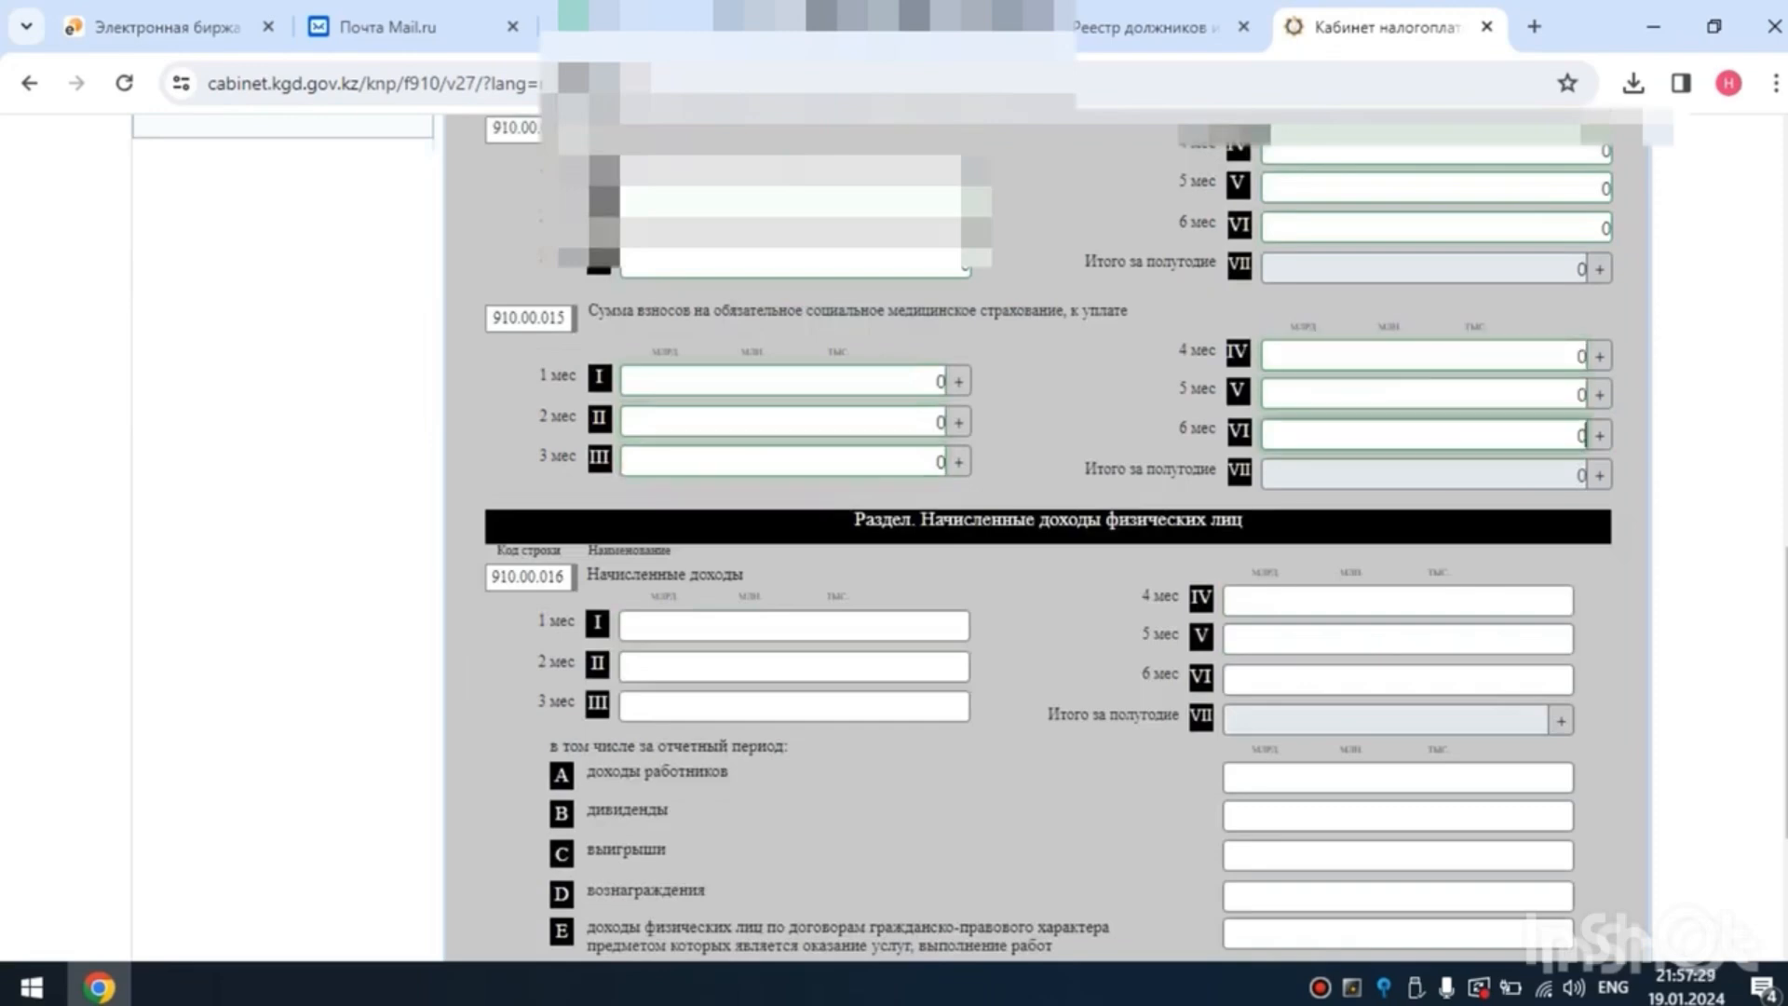
- Open page 4 of form 910.00 and view the АТОГД directory from the taxpayer responsibility section without choosing a value
scroll(1044, 559, "down", 3)
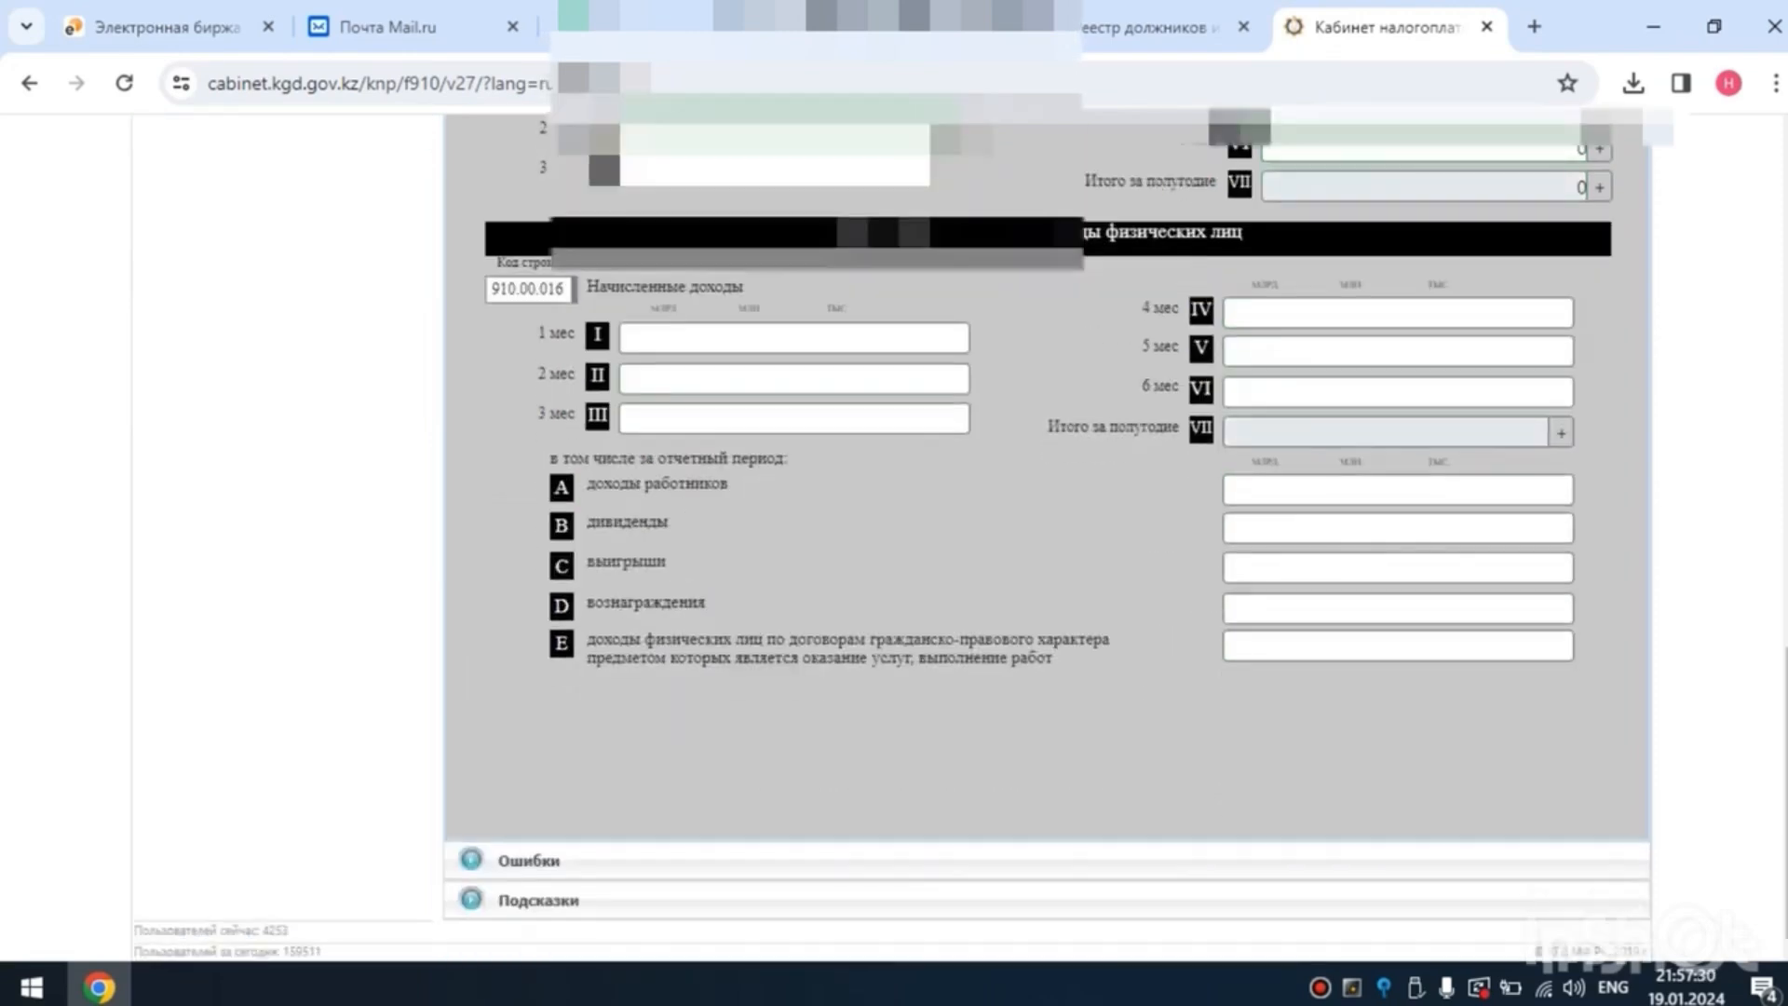
scroll(1043, 559, "up", 5)
scroll(1044, 559, "up", 5)
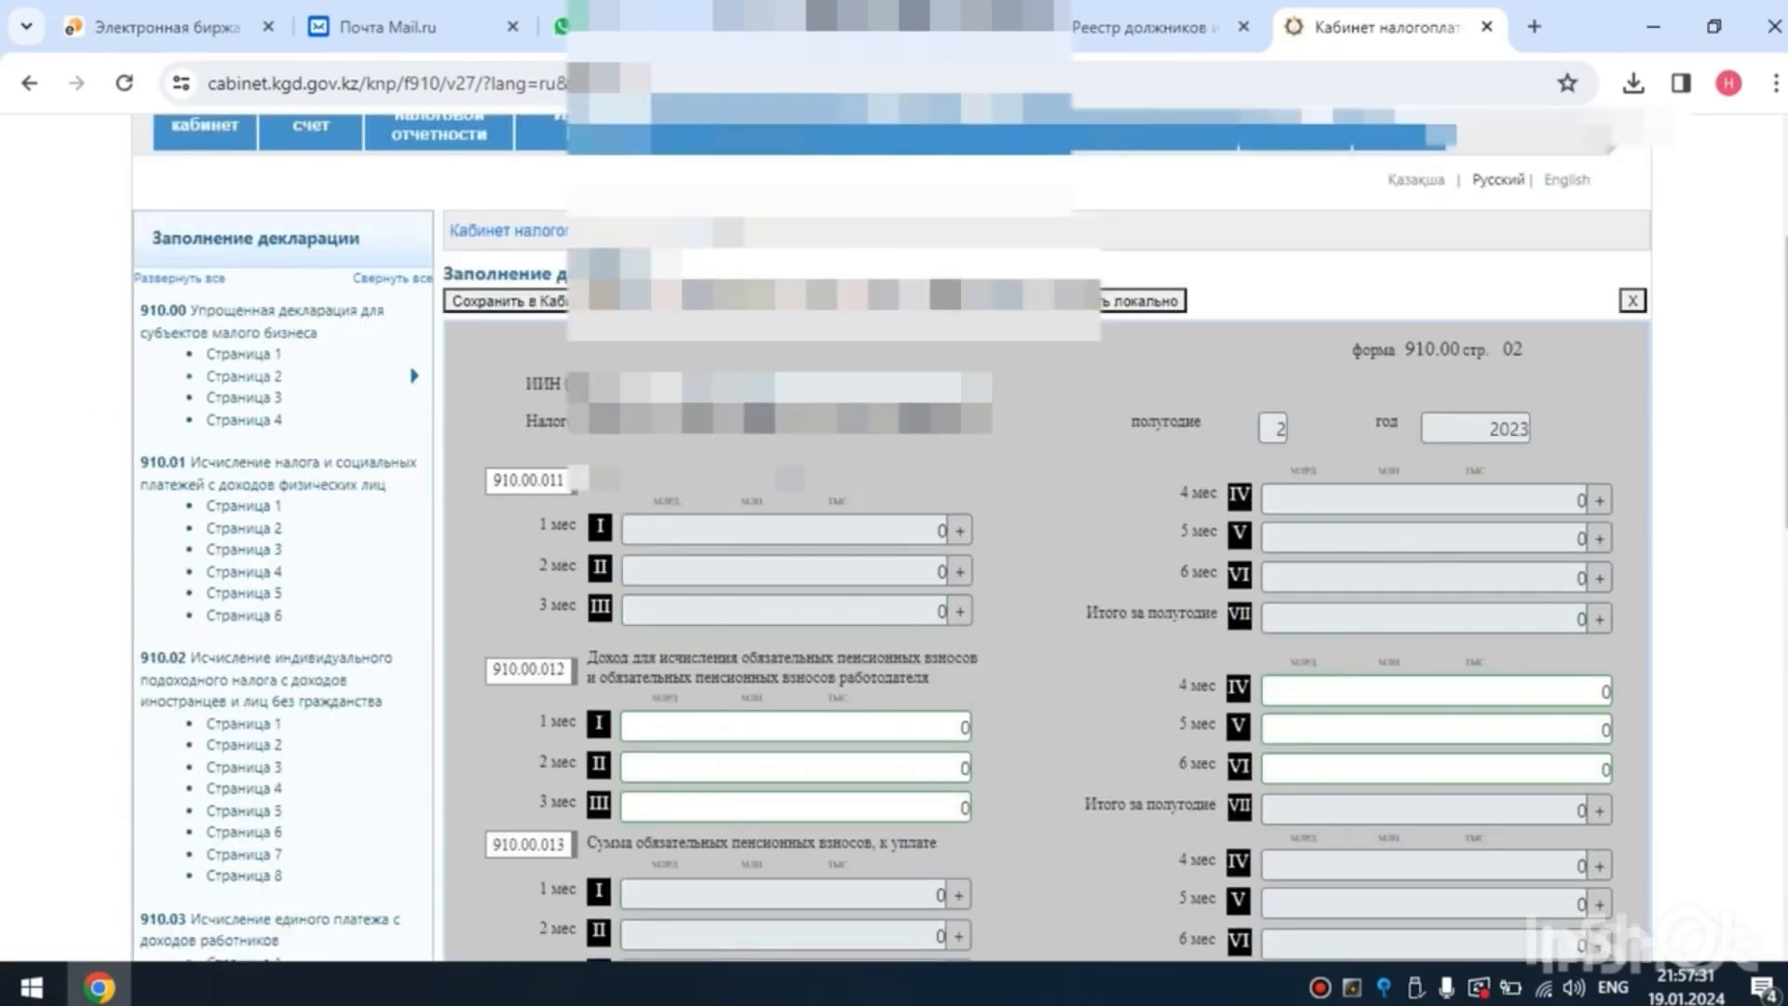
scroll(1043, 559, "down", 1)
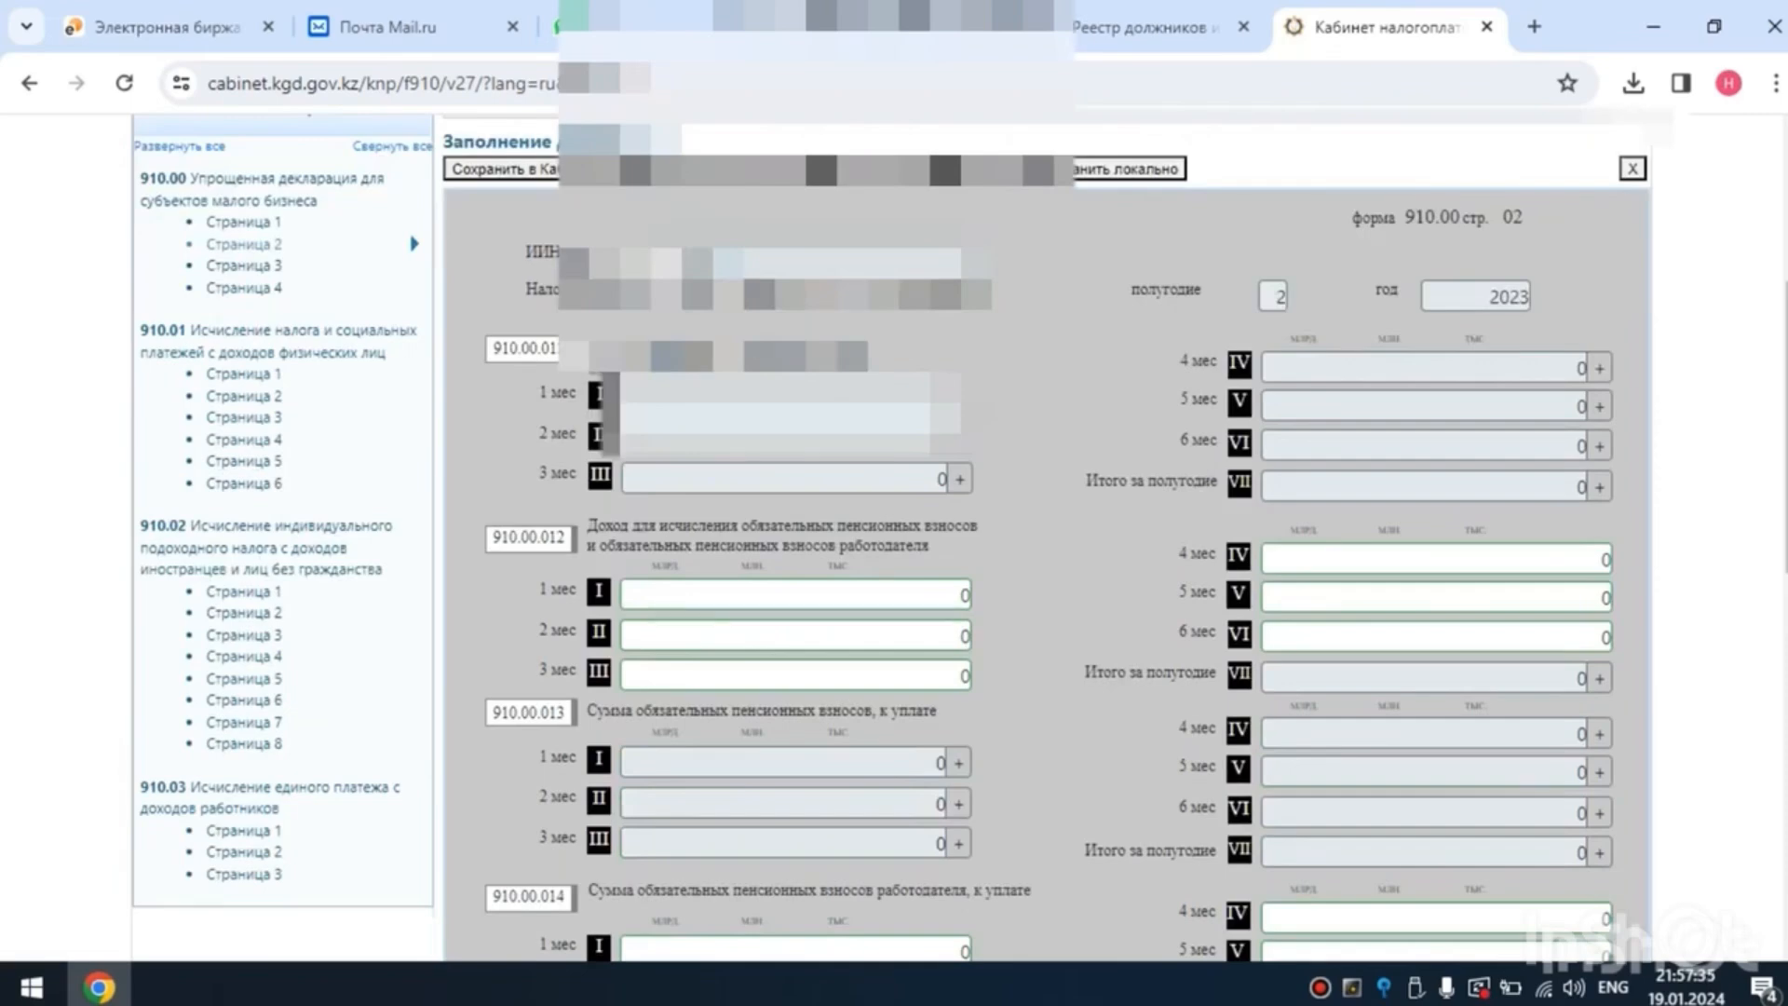
left_click(244, 288)
scroll(1043, 559, "down", 2)
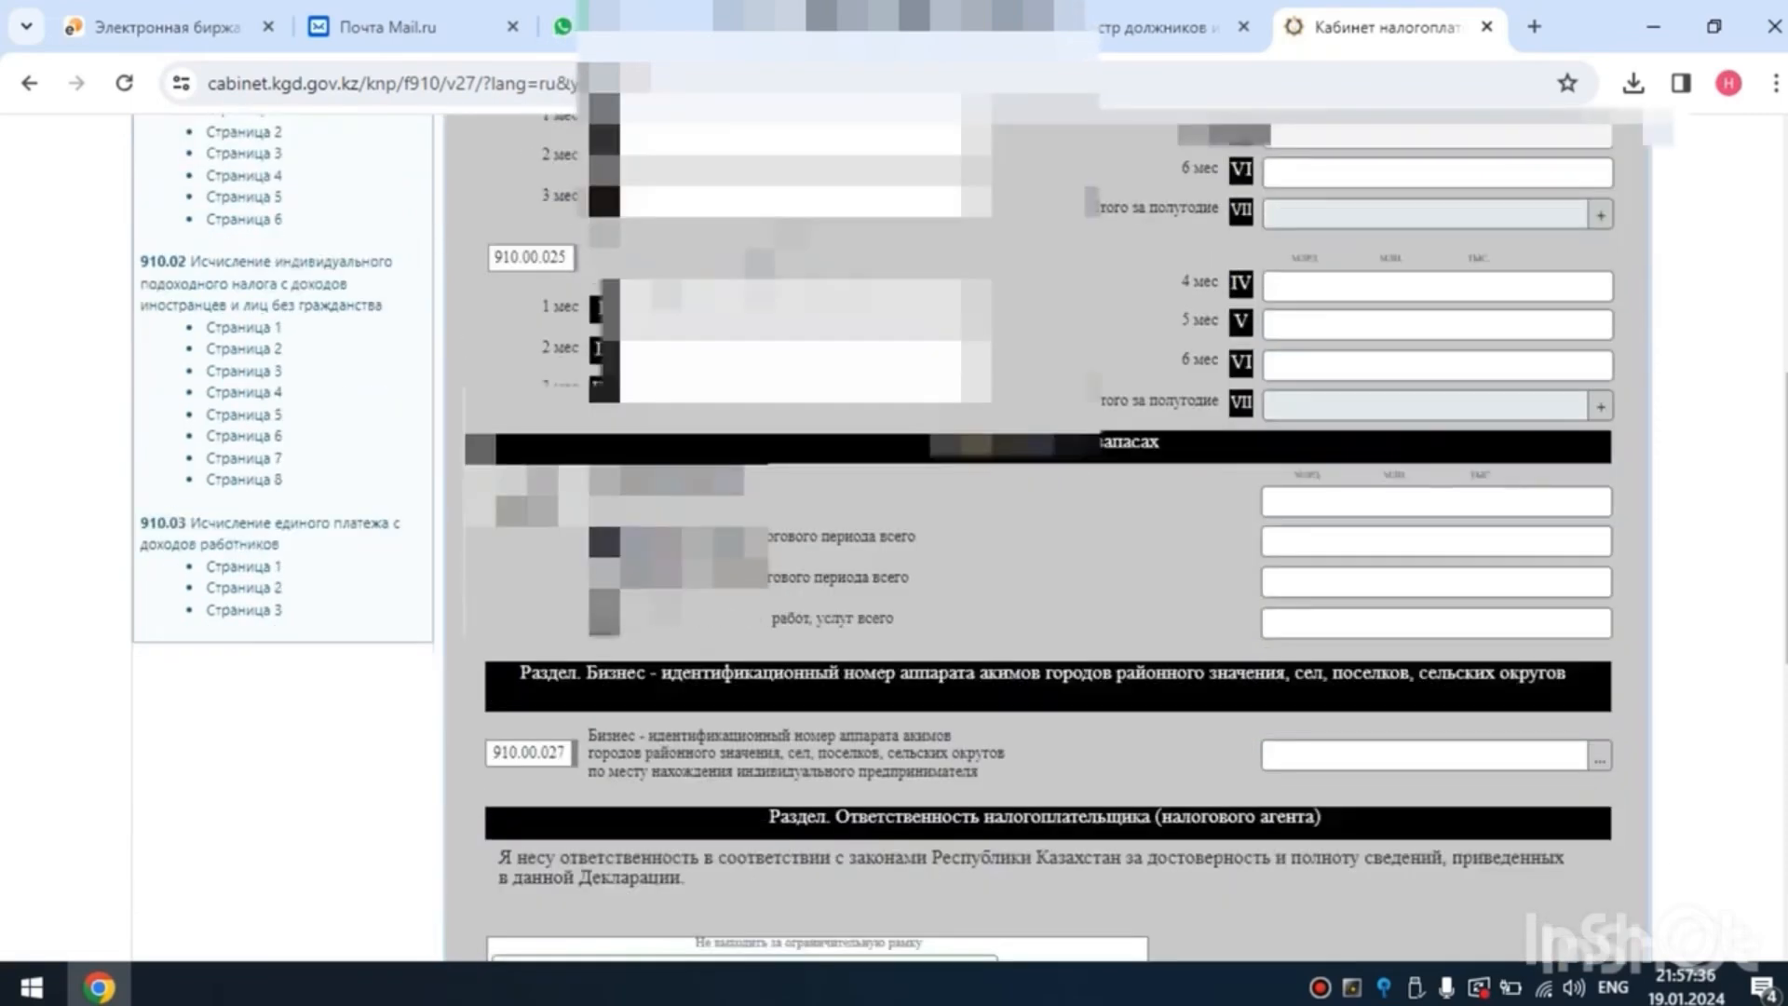
scroll(1044, 559, "down", 5)
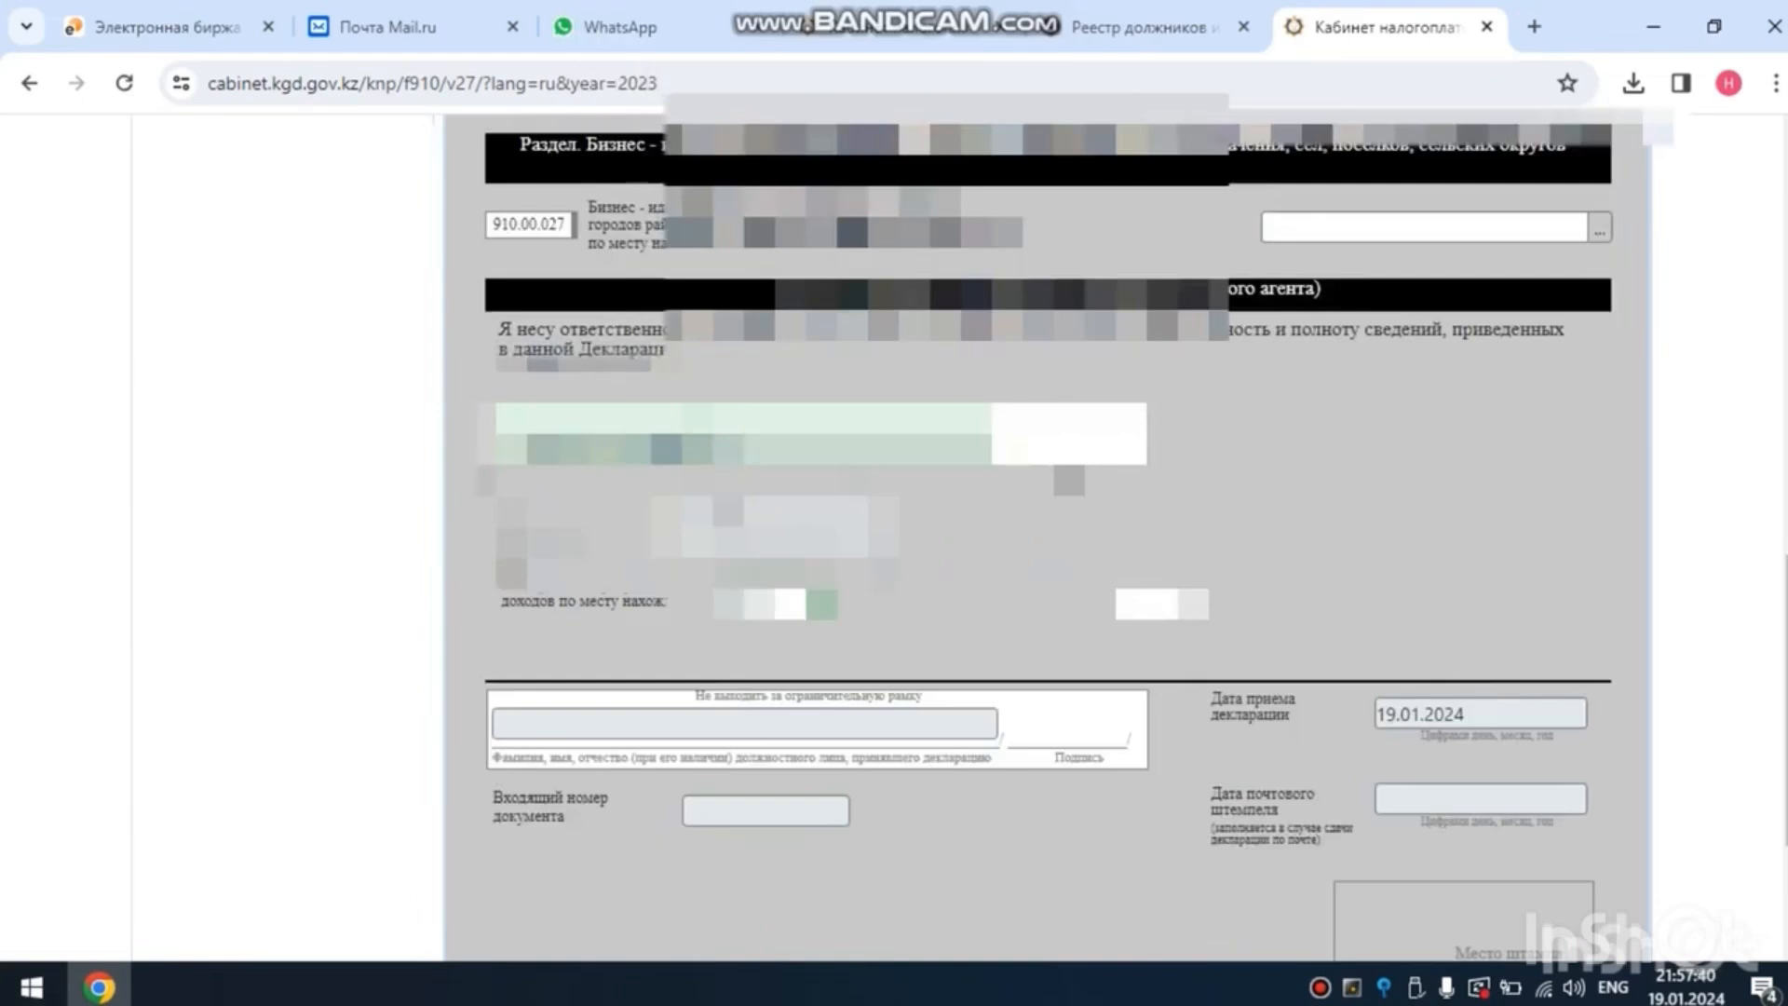
left_click(1203, 603)
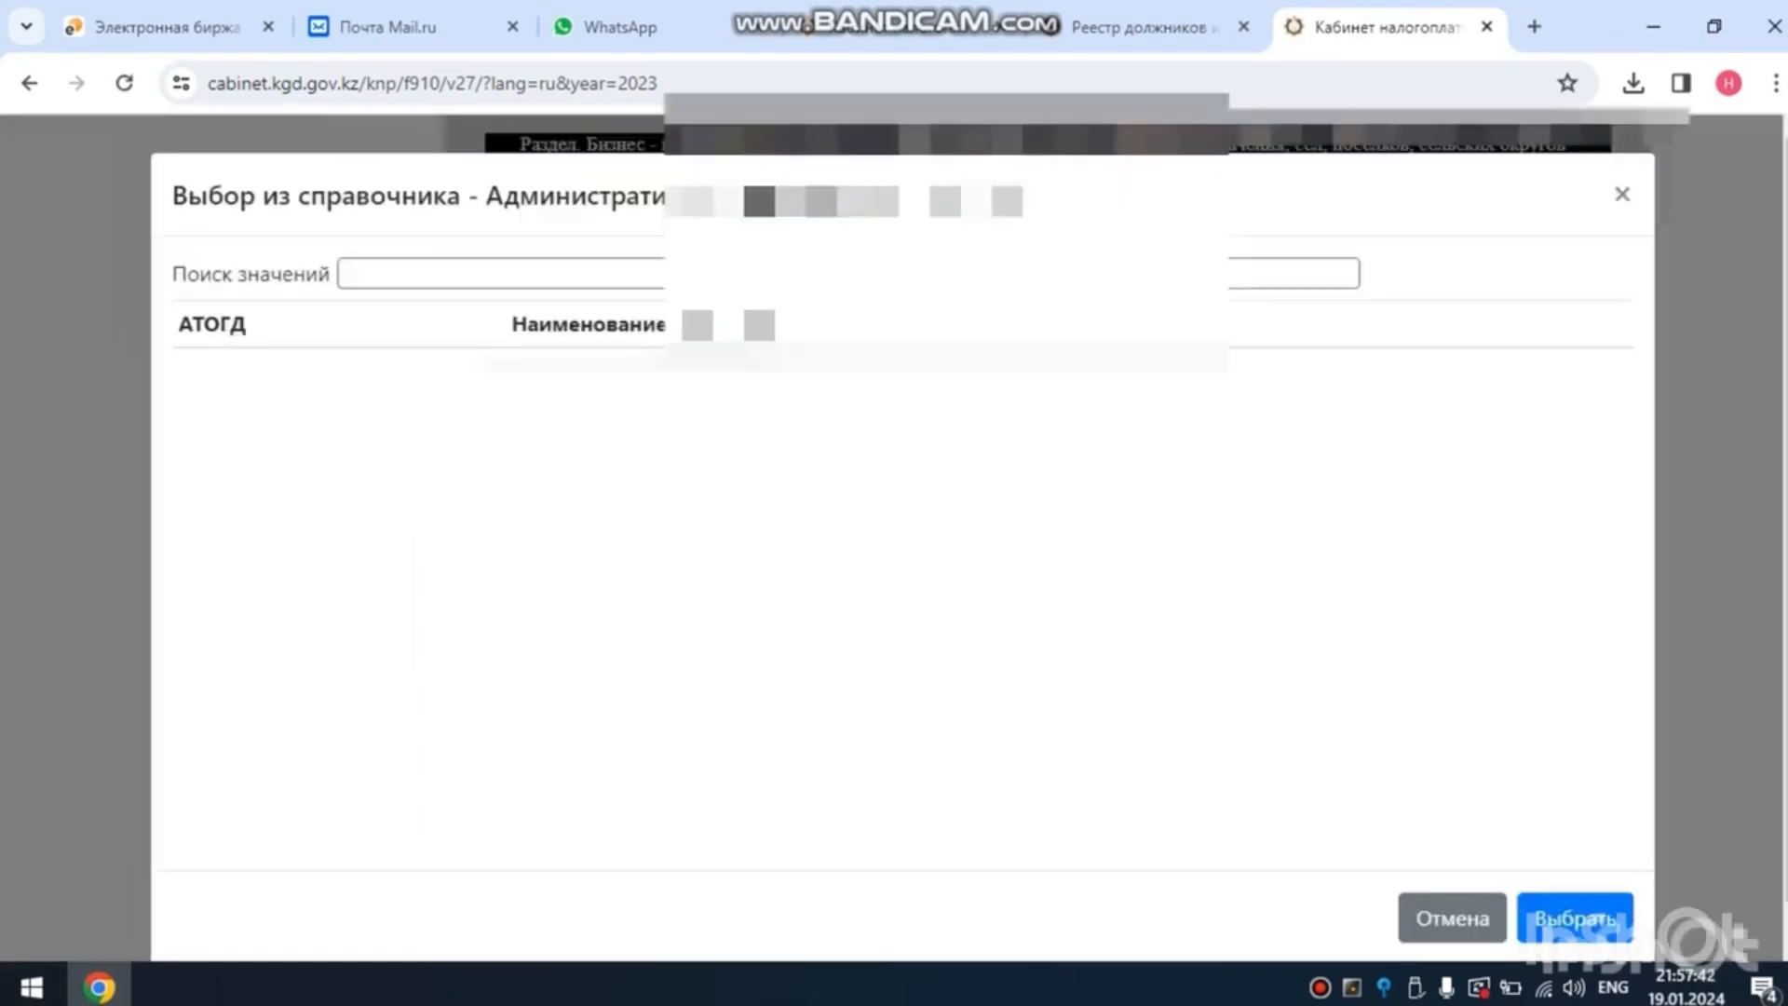
key("Escape")
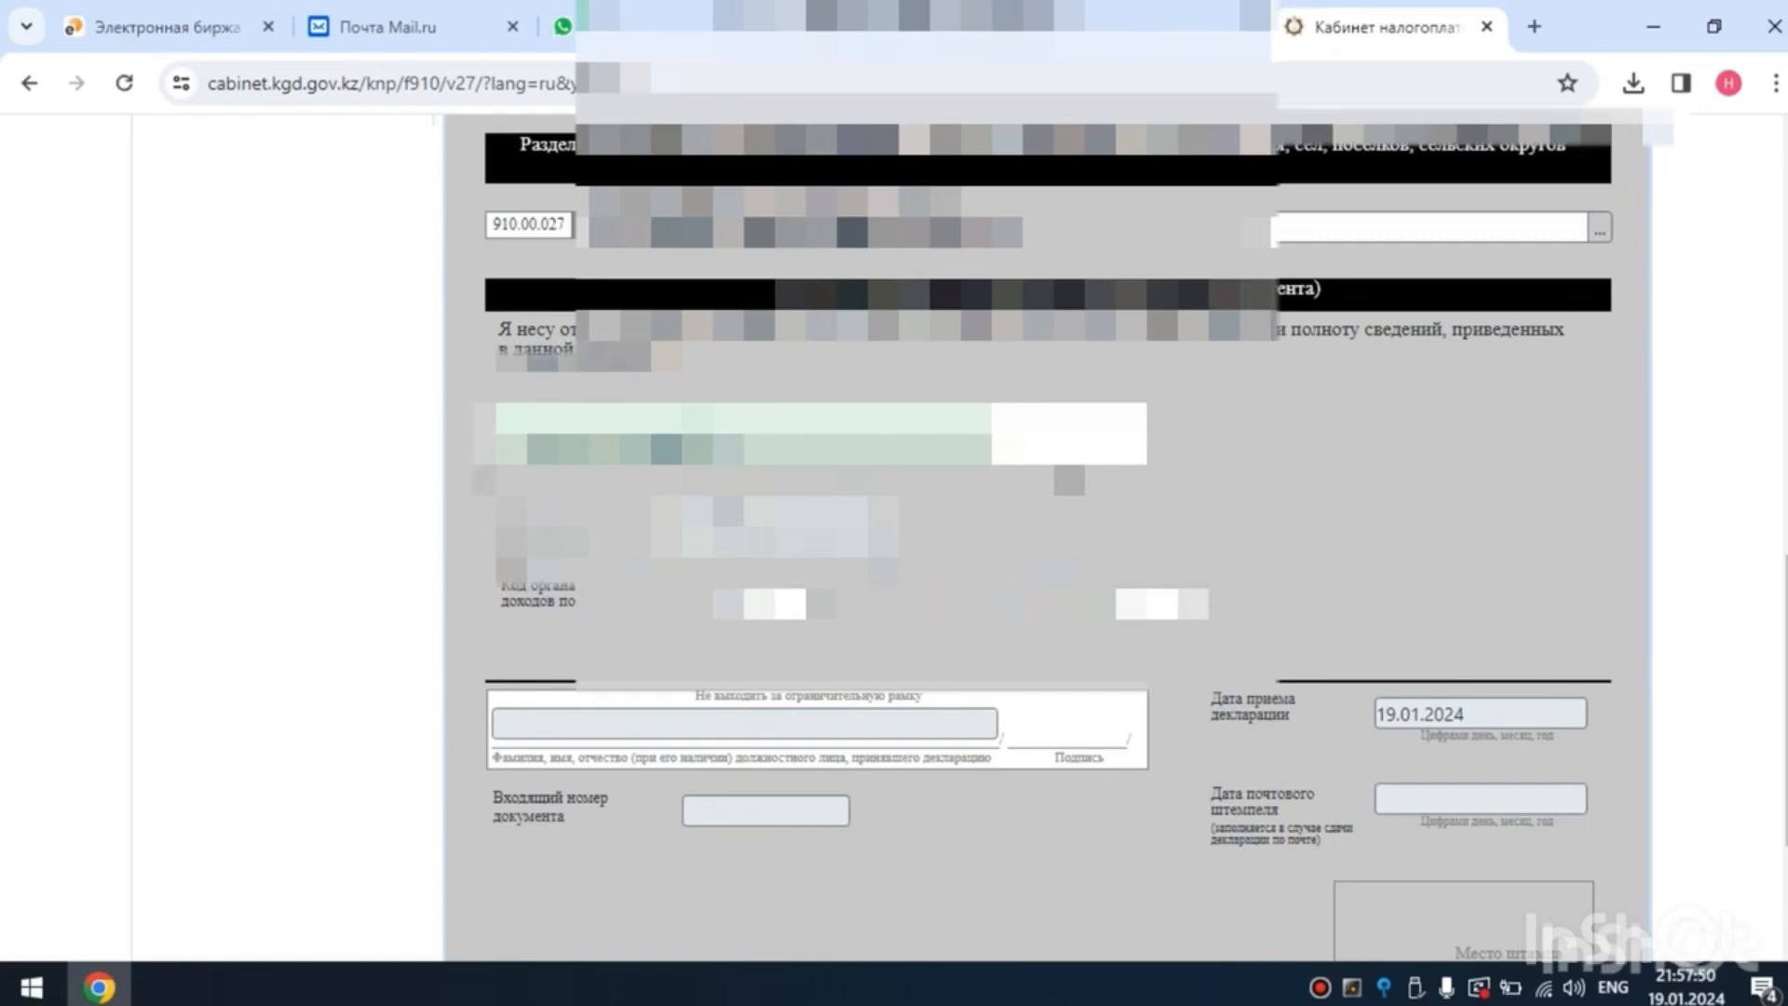
- Check that the declaration is filled in correctly and start sending it to the ОГД, confirming that the form is to go for signing
scroll(1043, 540, "up", 8)
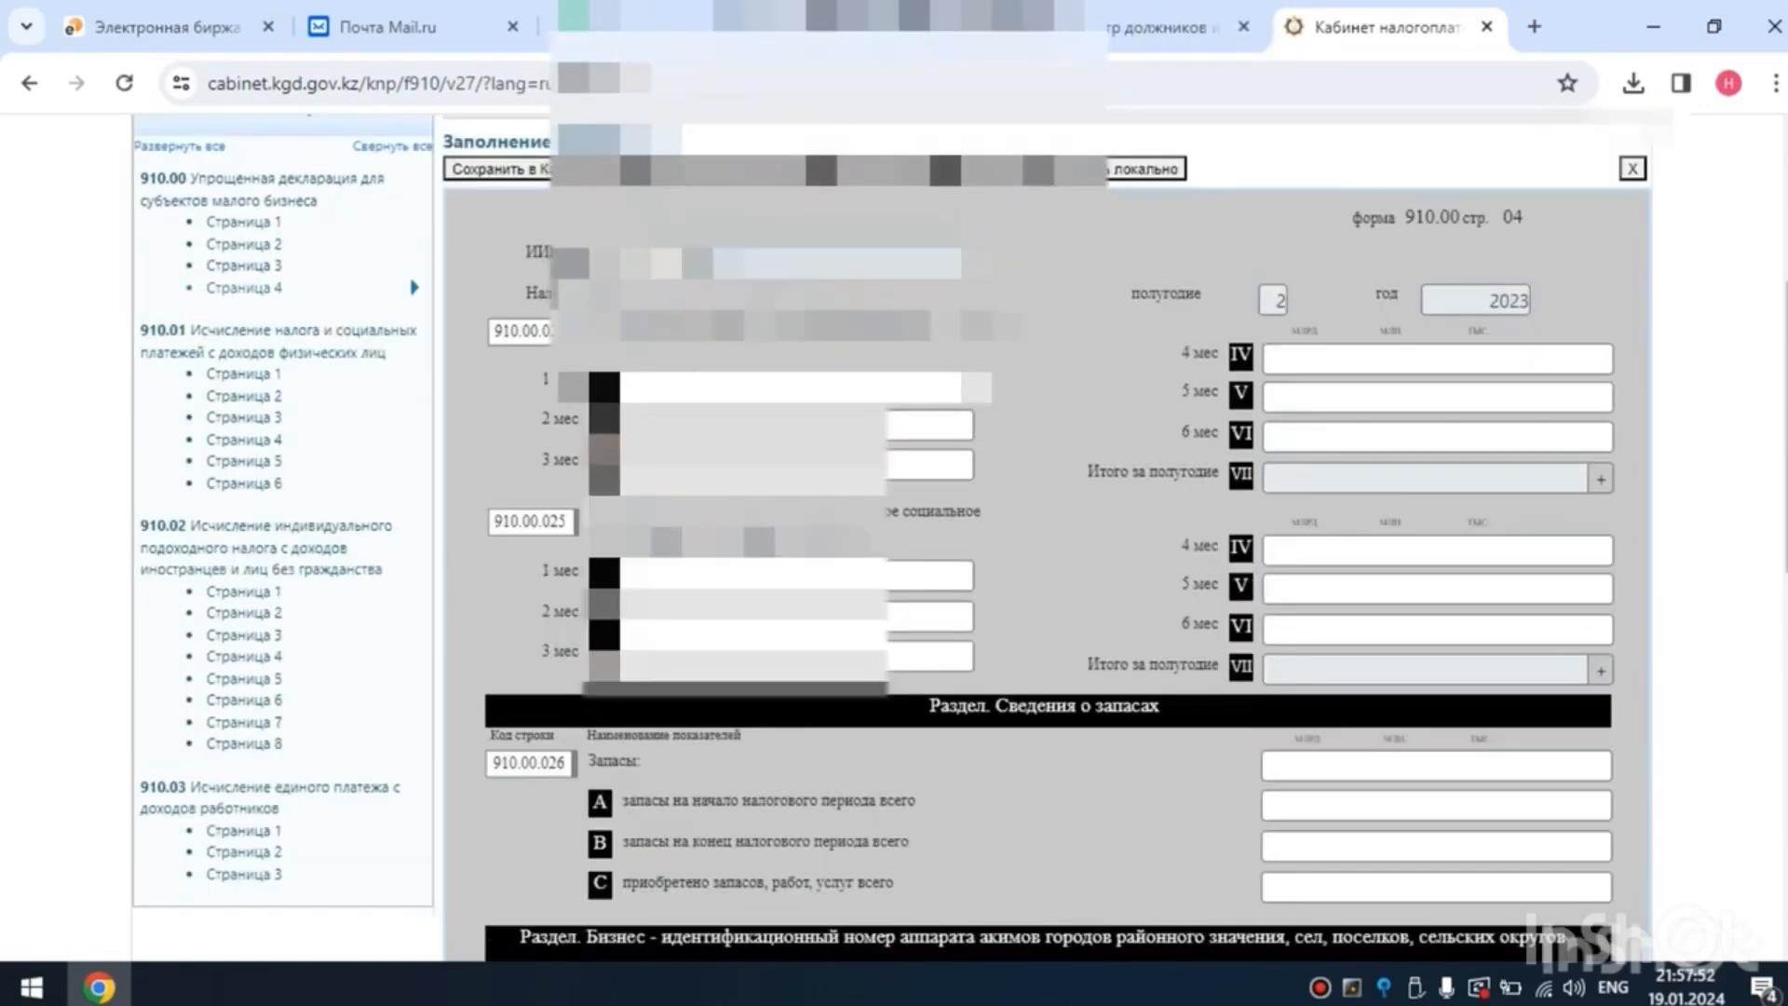
scroll(1043, 541, "up", 3)
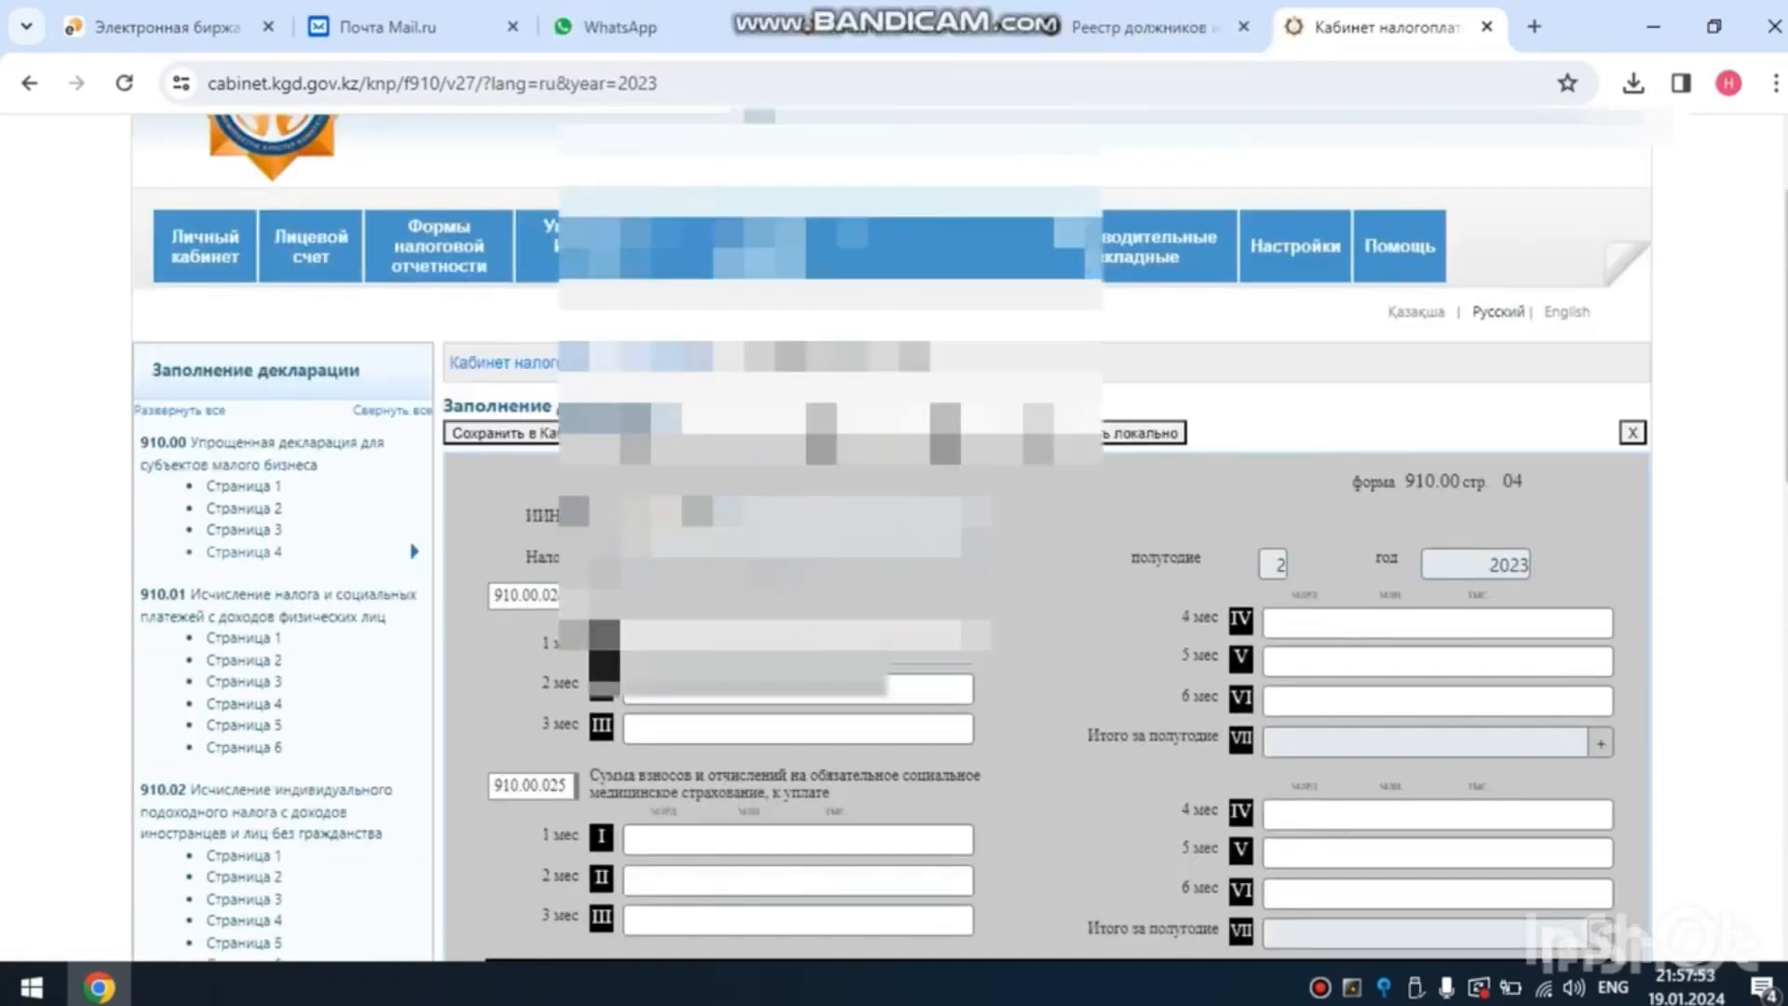
left_click(727, 433)
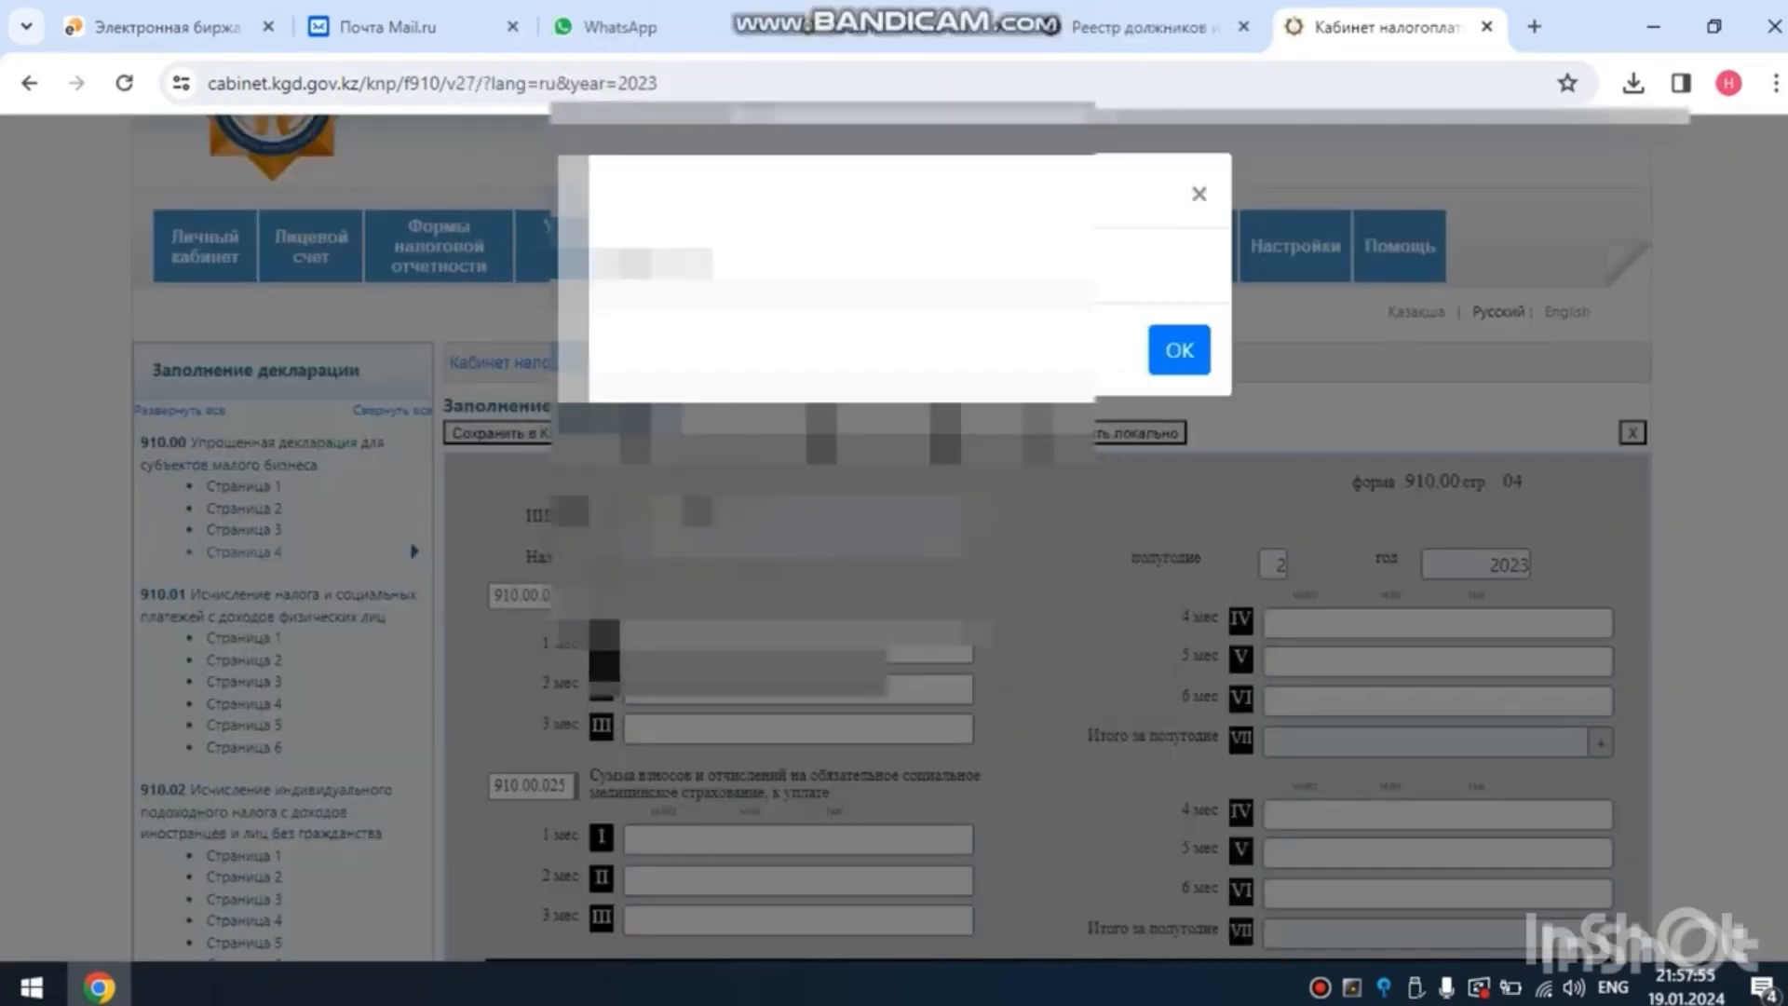
left_click(1179, 351)
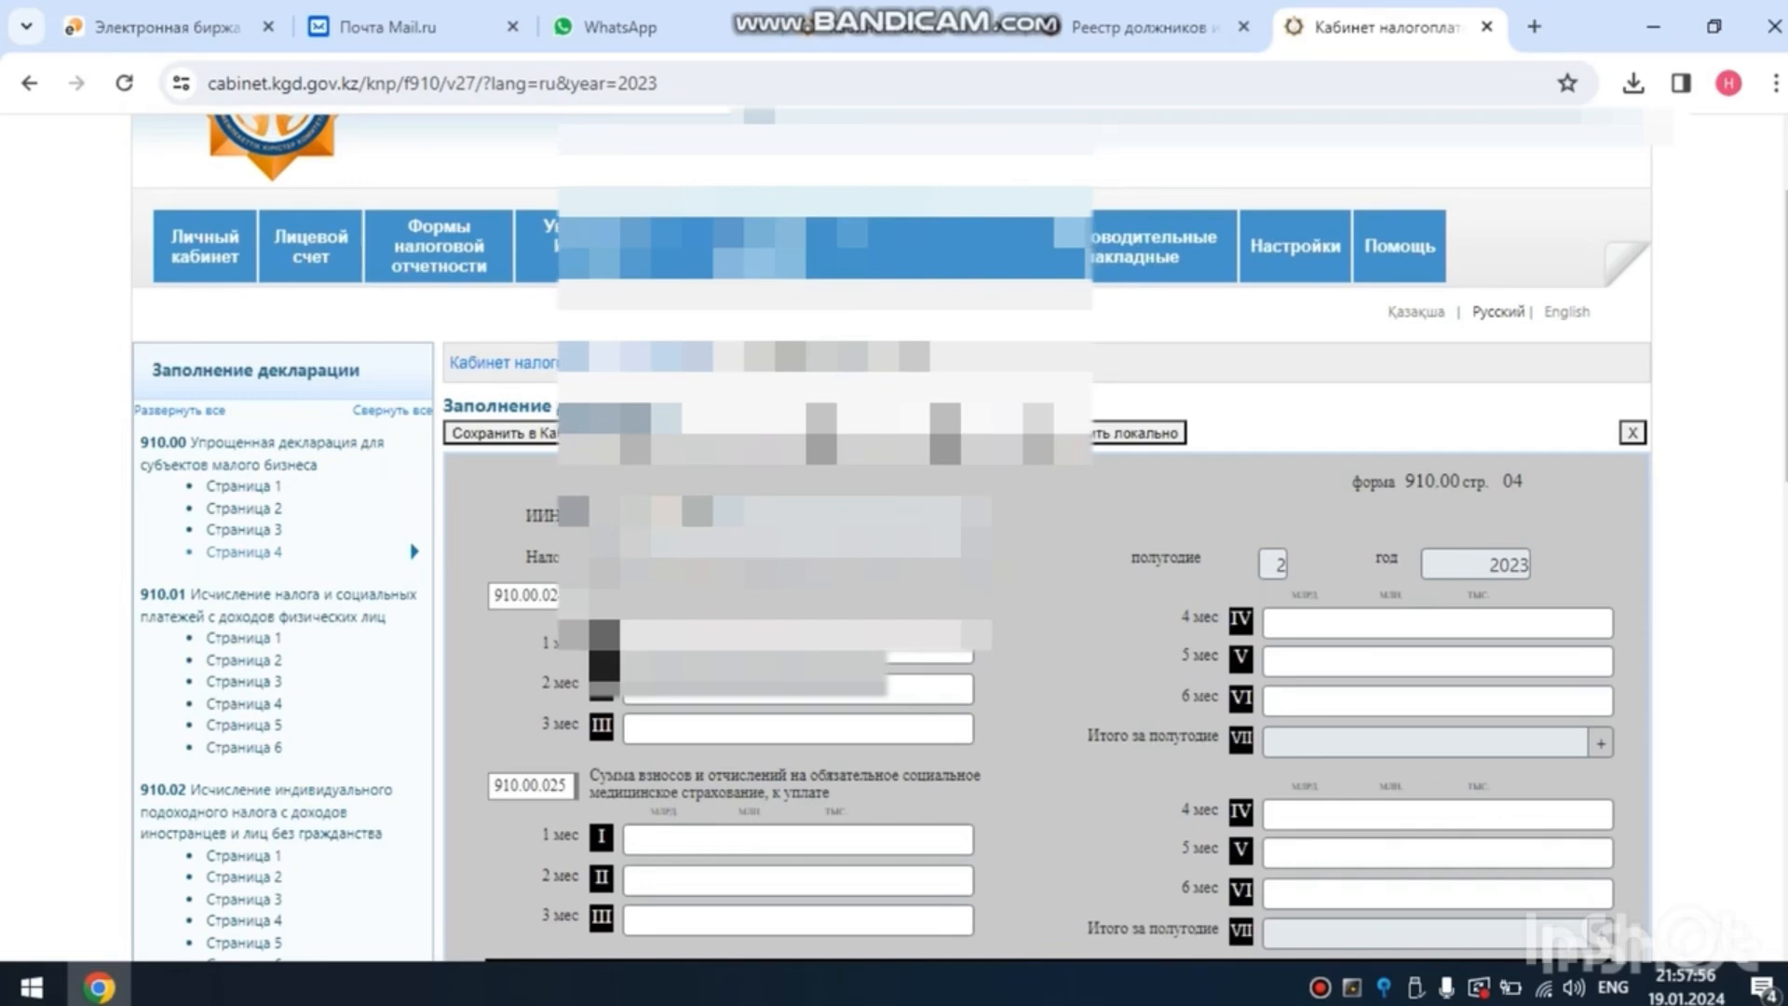
left_click(883, 433)
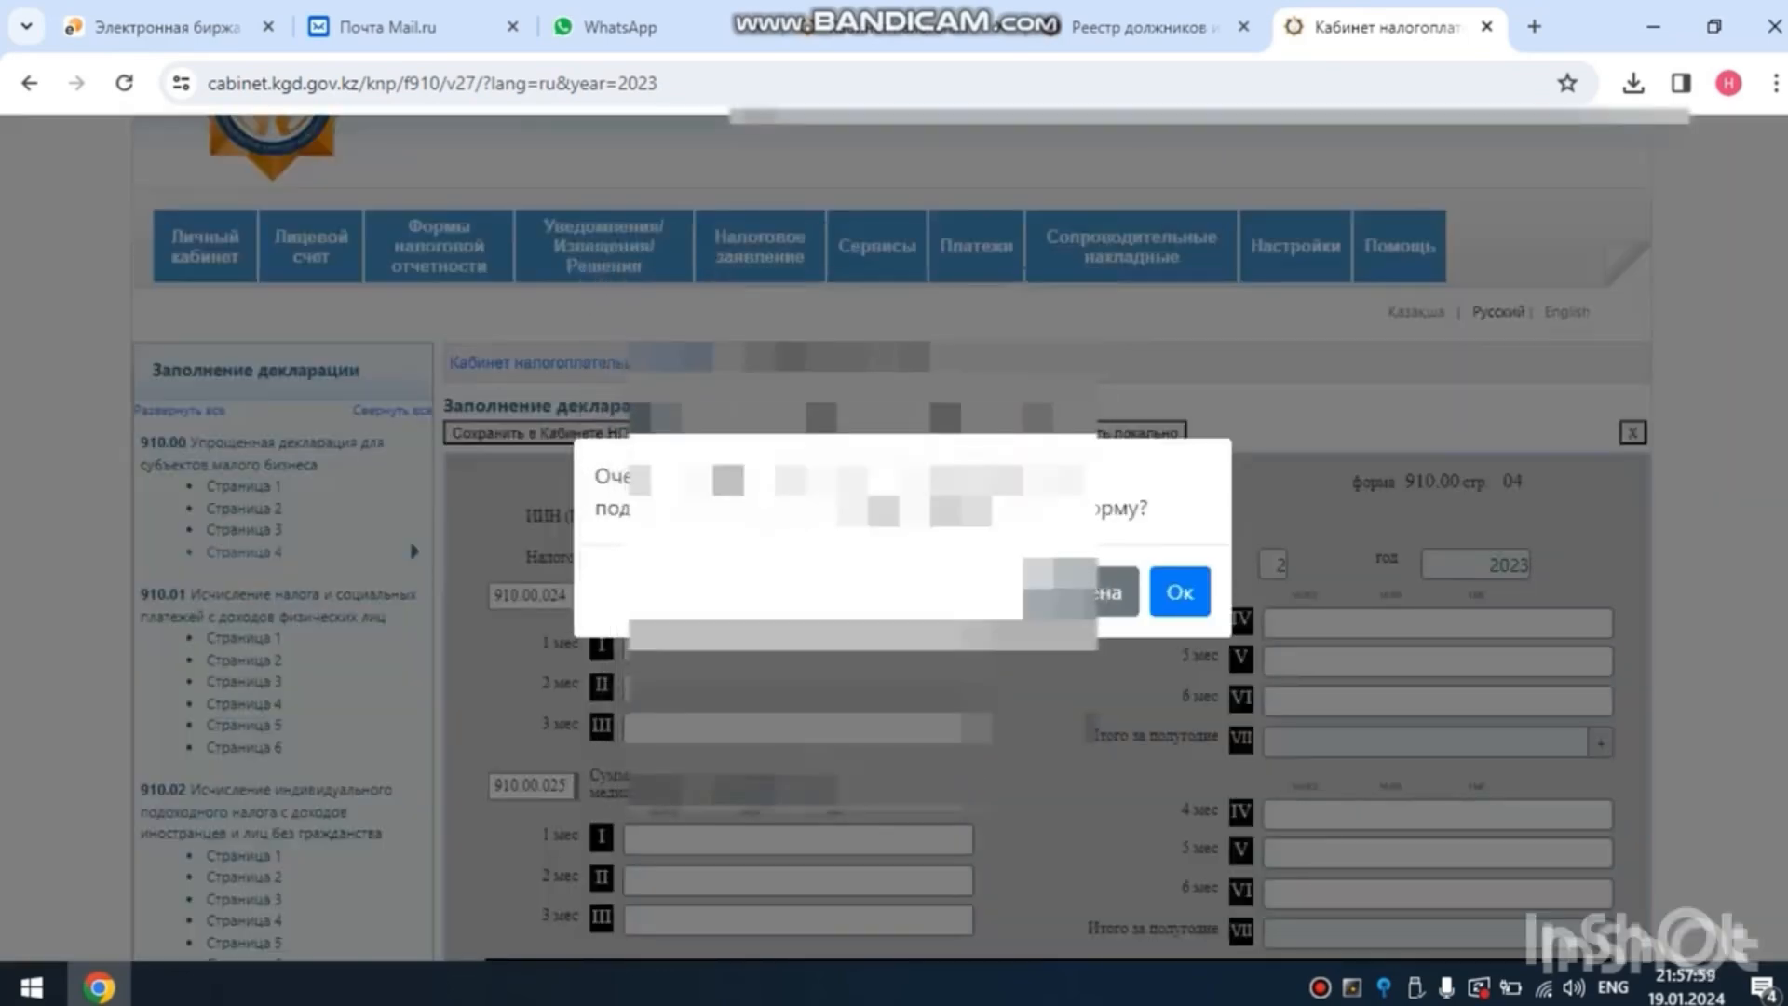
left_click(1179, 592)
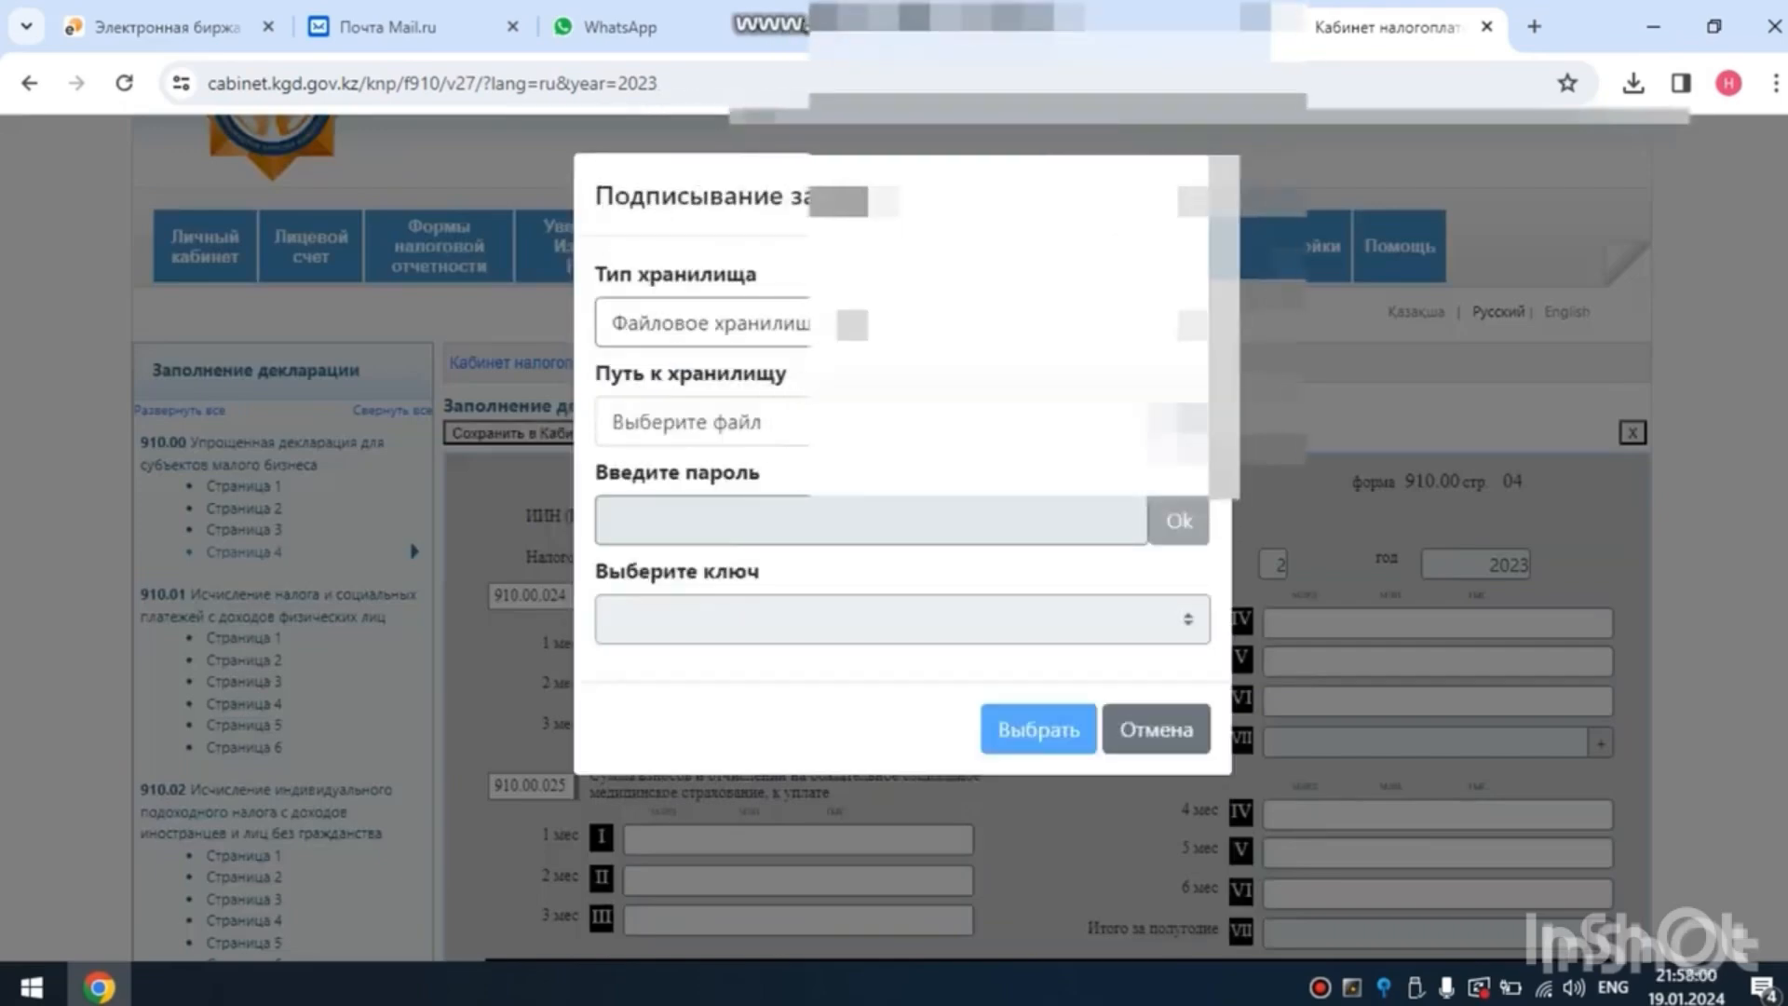
- Sign the declaration with the RSA256 key file from file storage, entering the storage password, send it and dismiss the completion dialog
left_click(1176, 423)
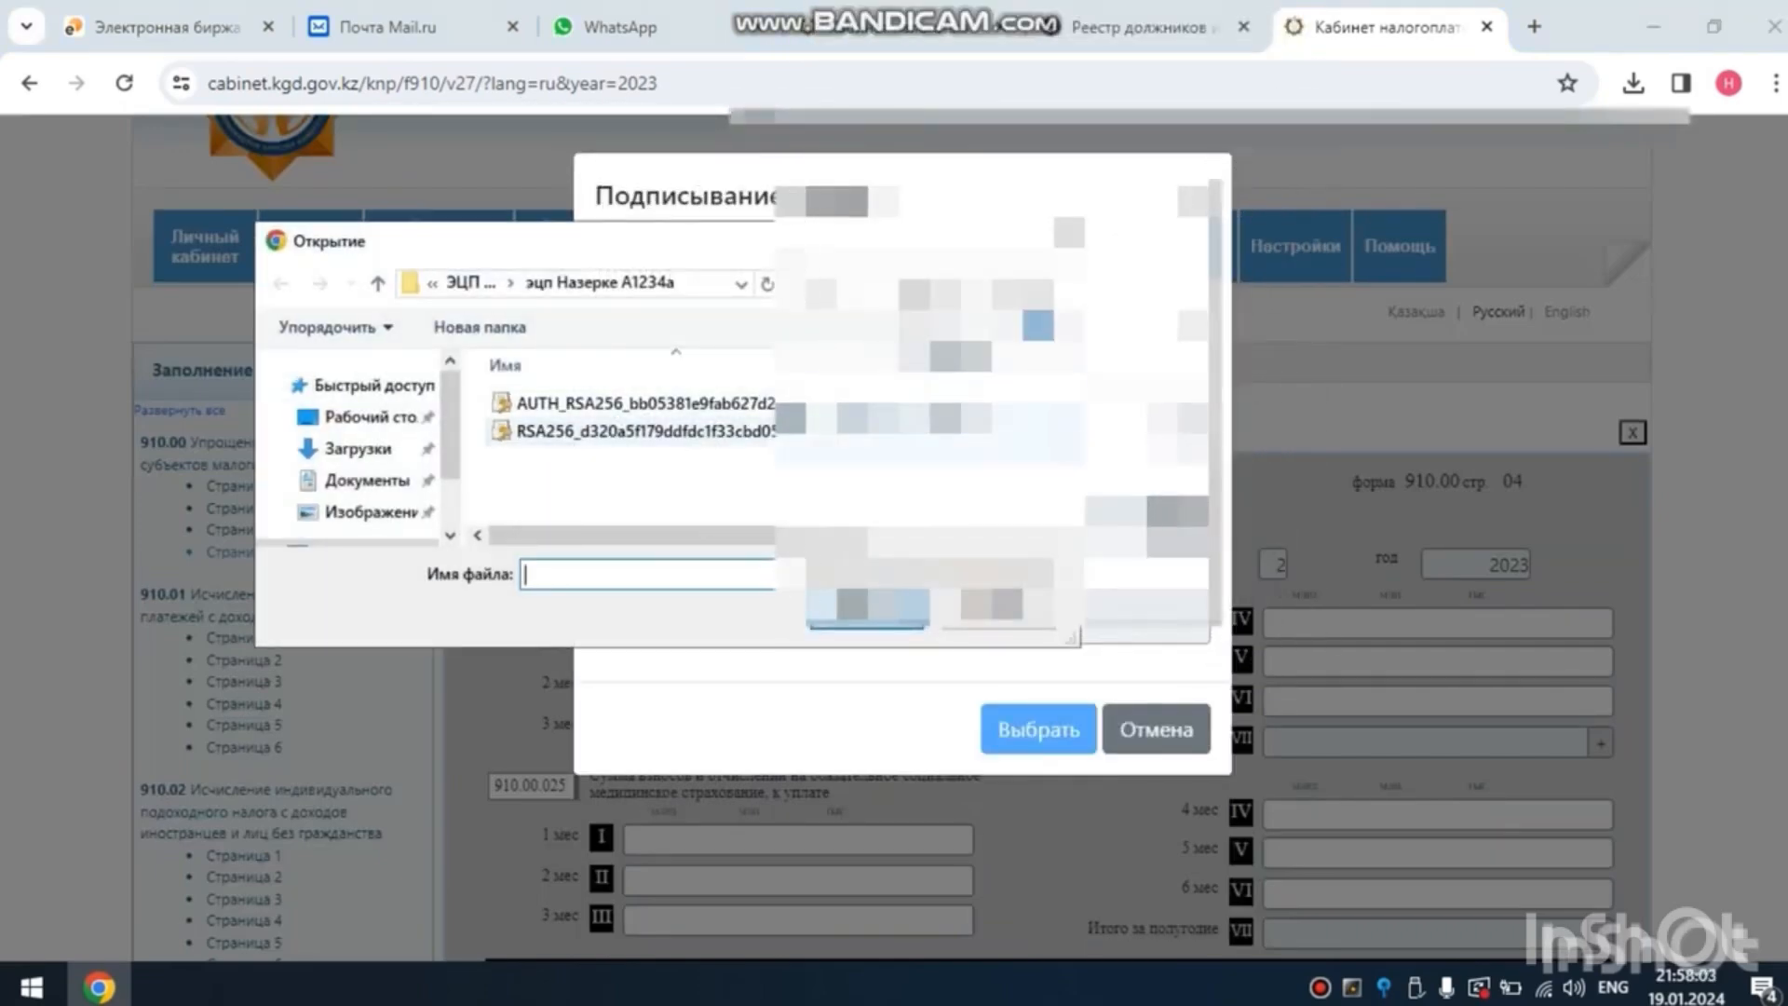
double_click(745, 432)
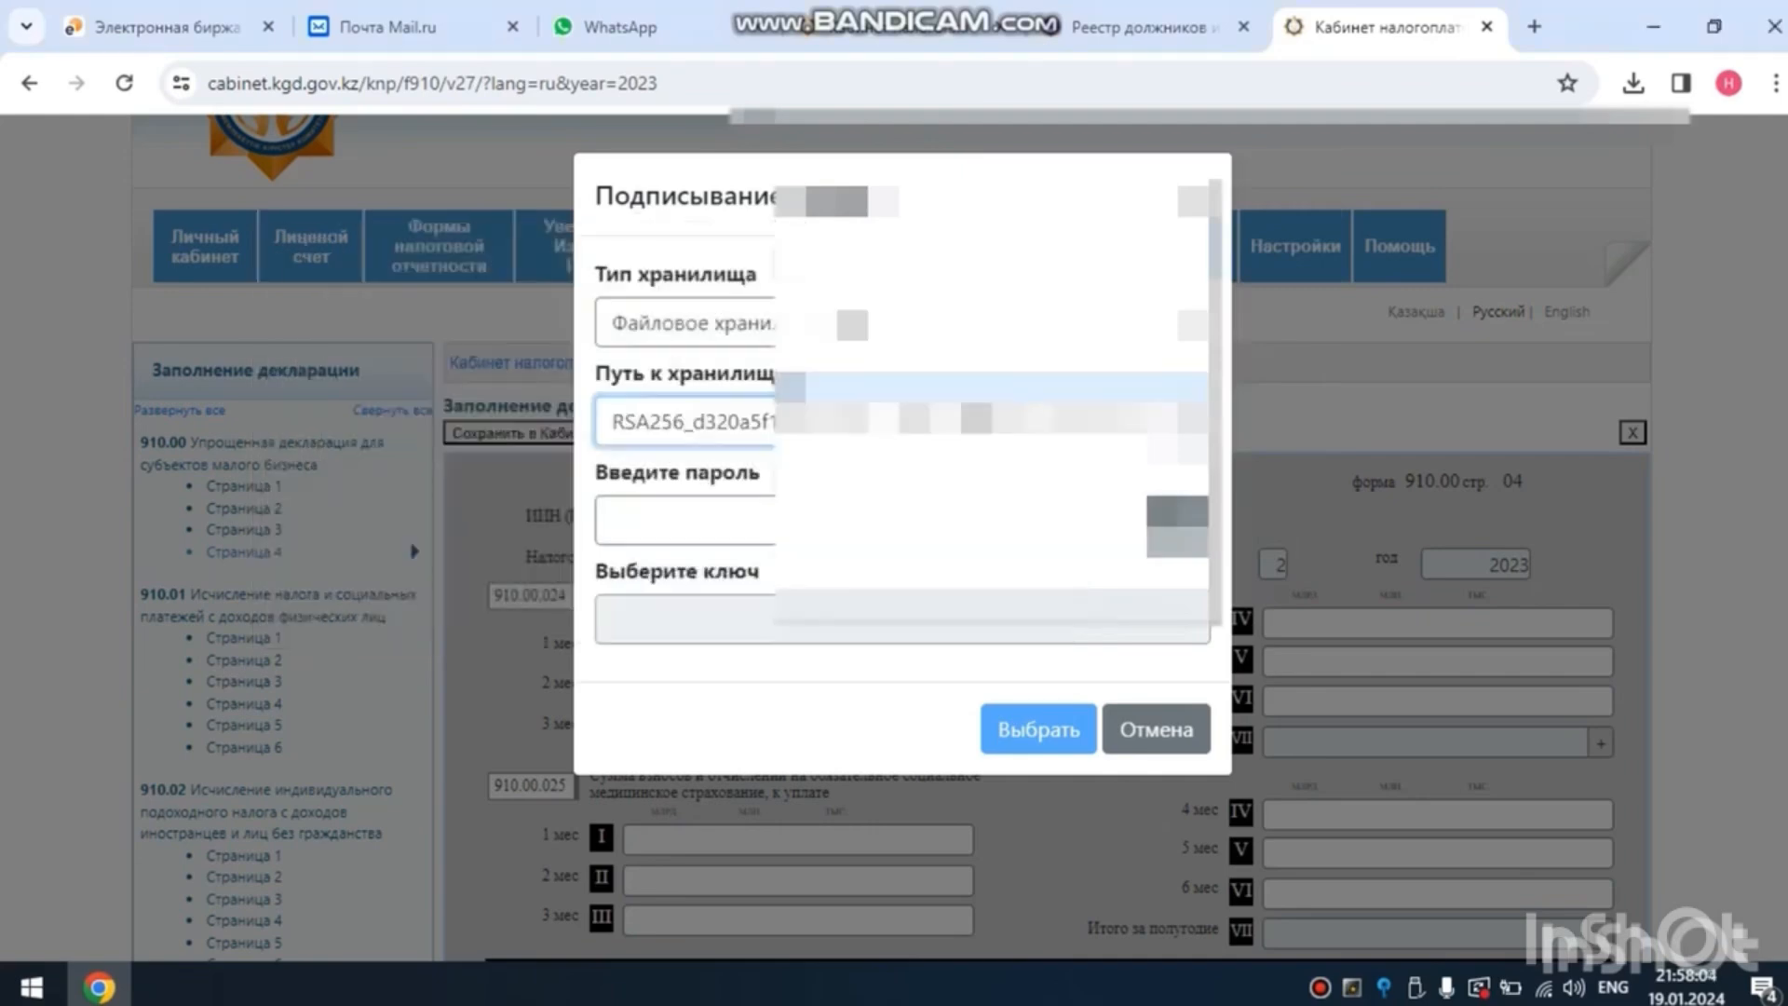
left_click(871, 520)
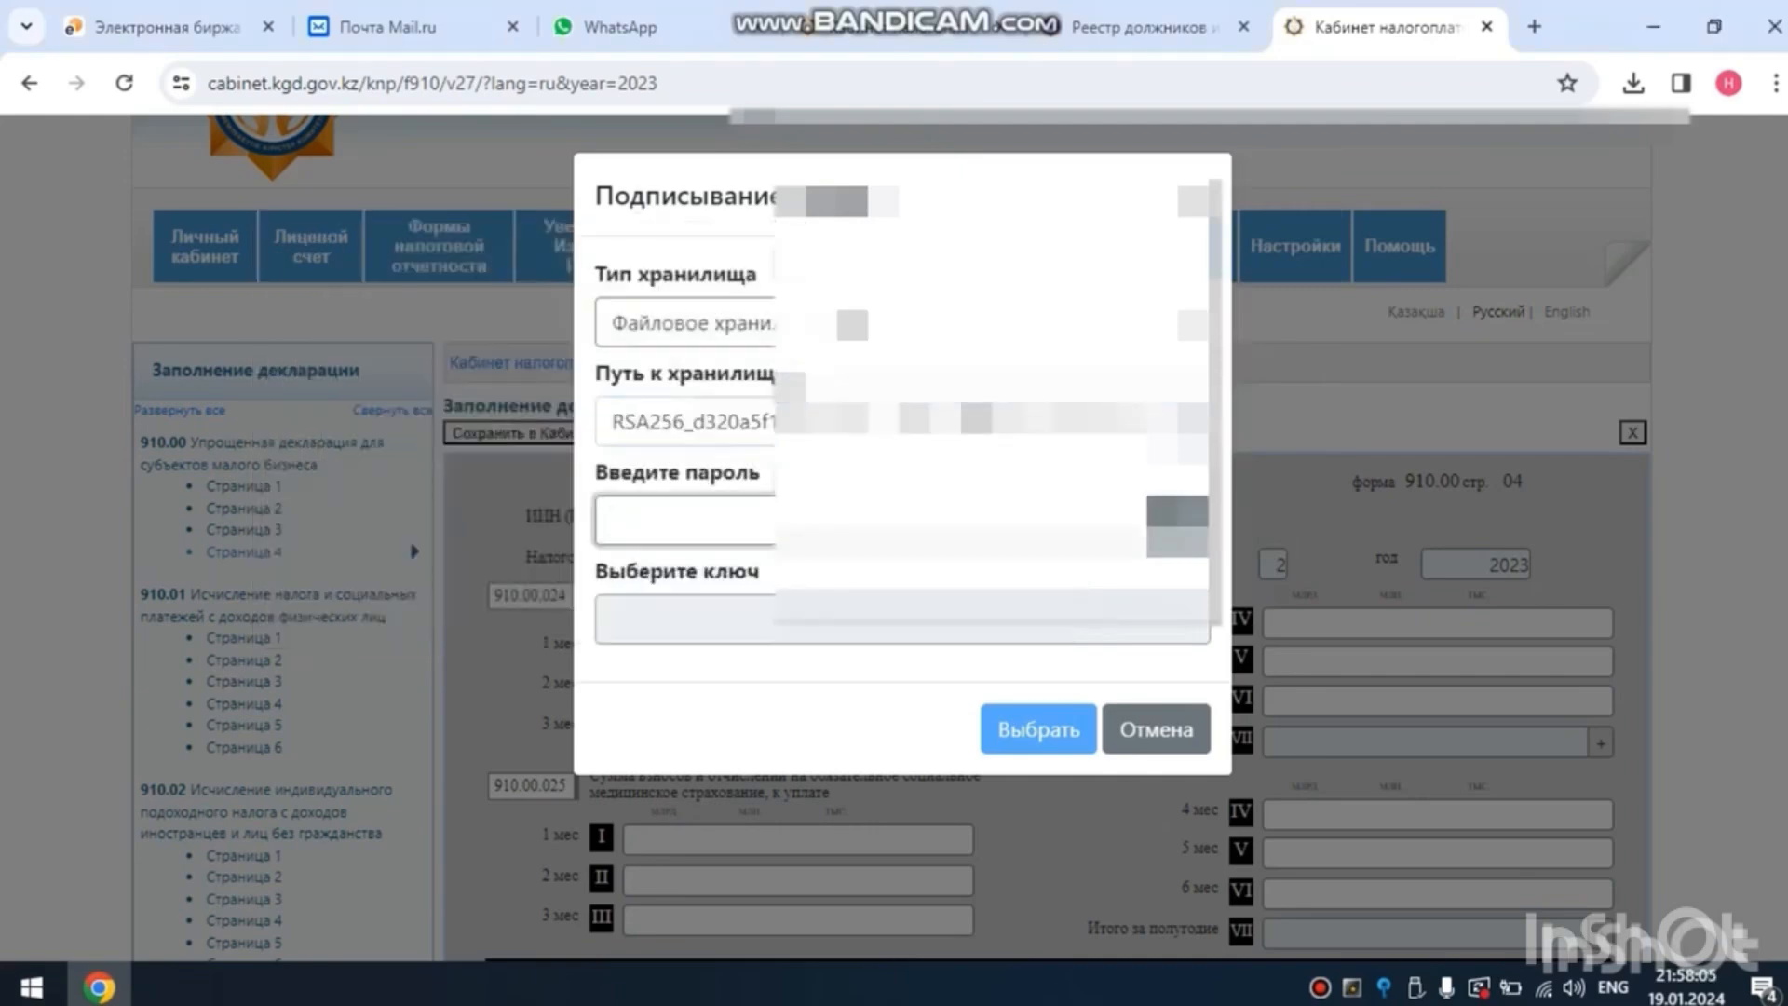
type("1")
left_click(1180, 520)
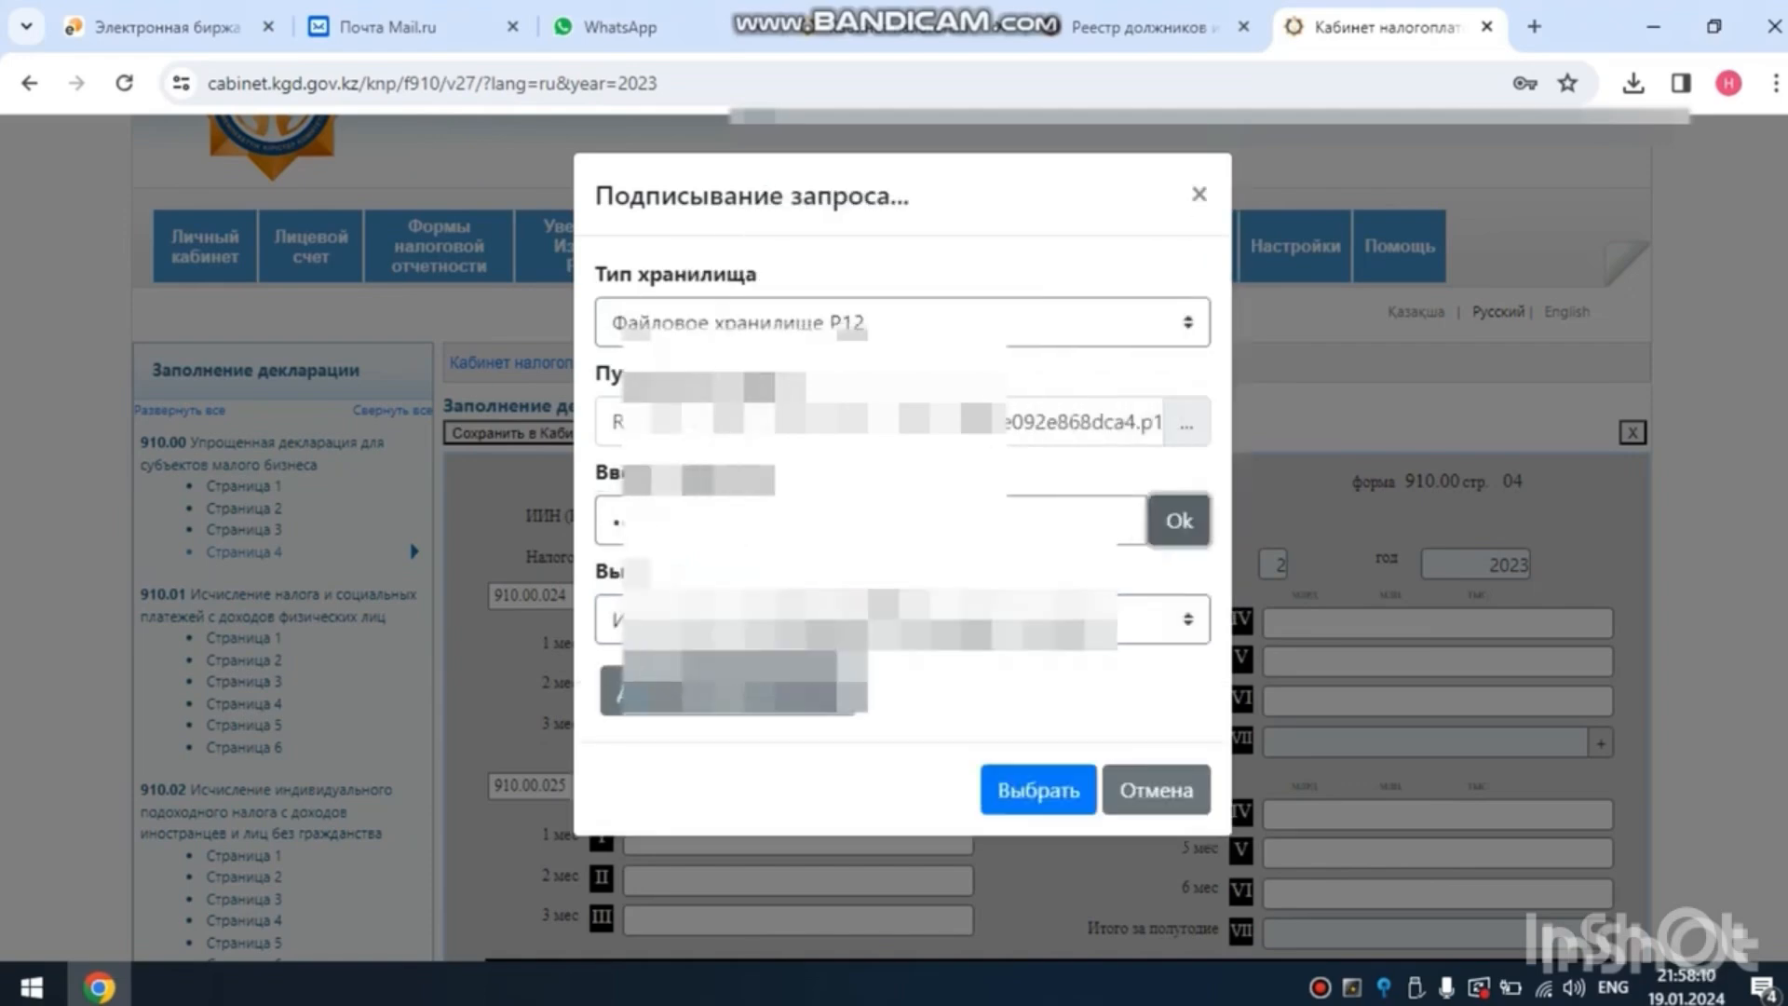
left_click(1039, 790)
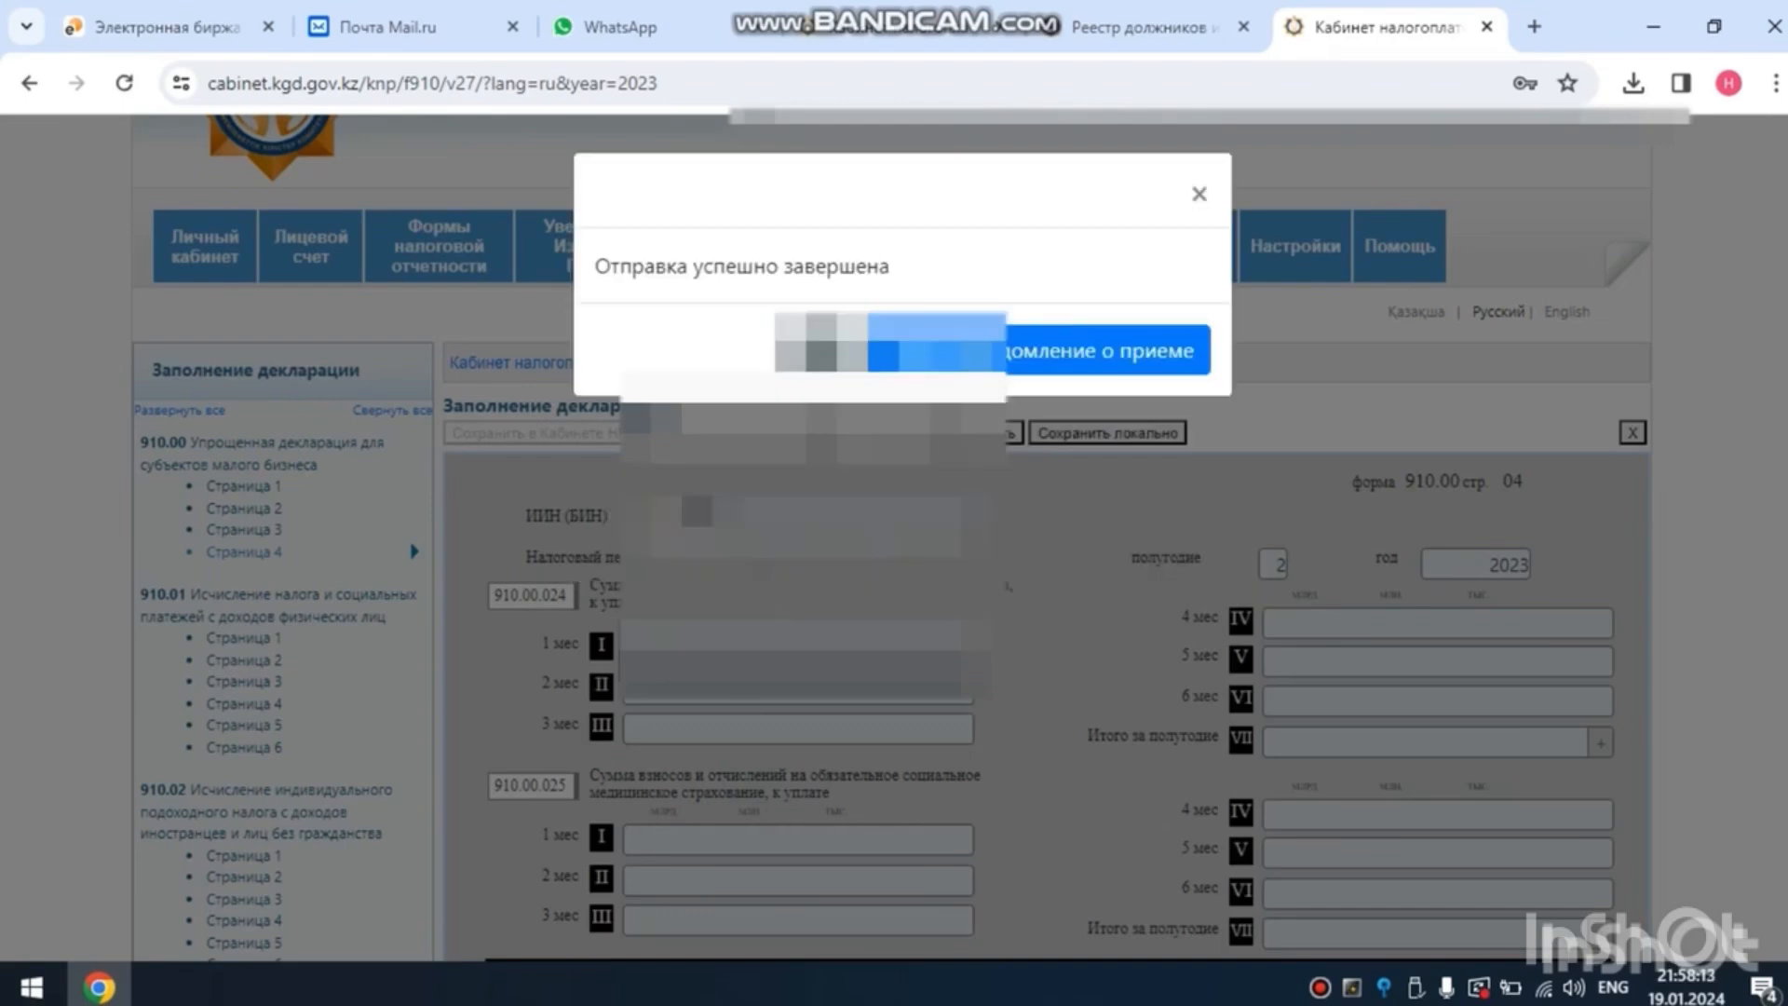
left_click(819, 355)
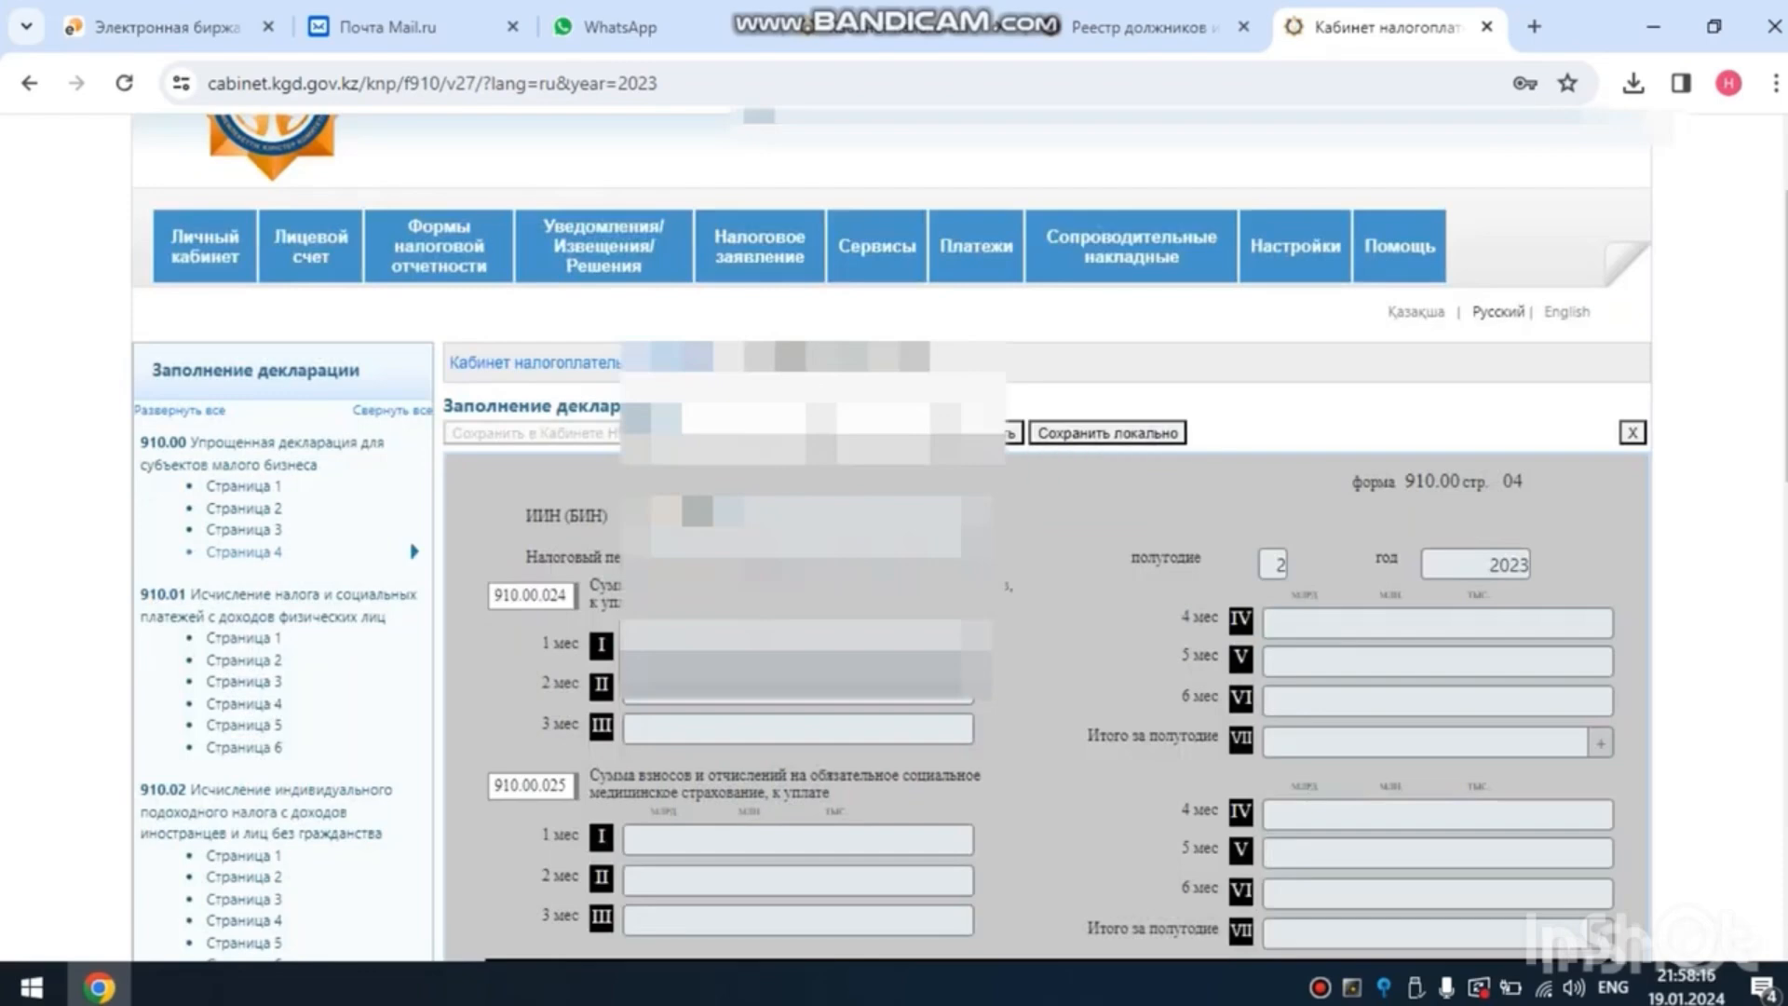
- Open the Журнал форм and run a search with the default filter to examine the submitted forms and their processing status
mouse_move(439, 247)
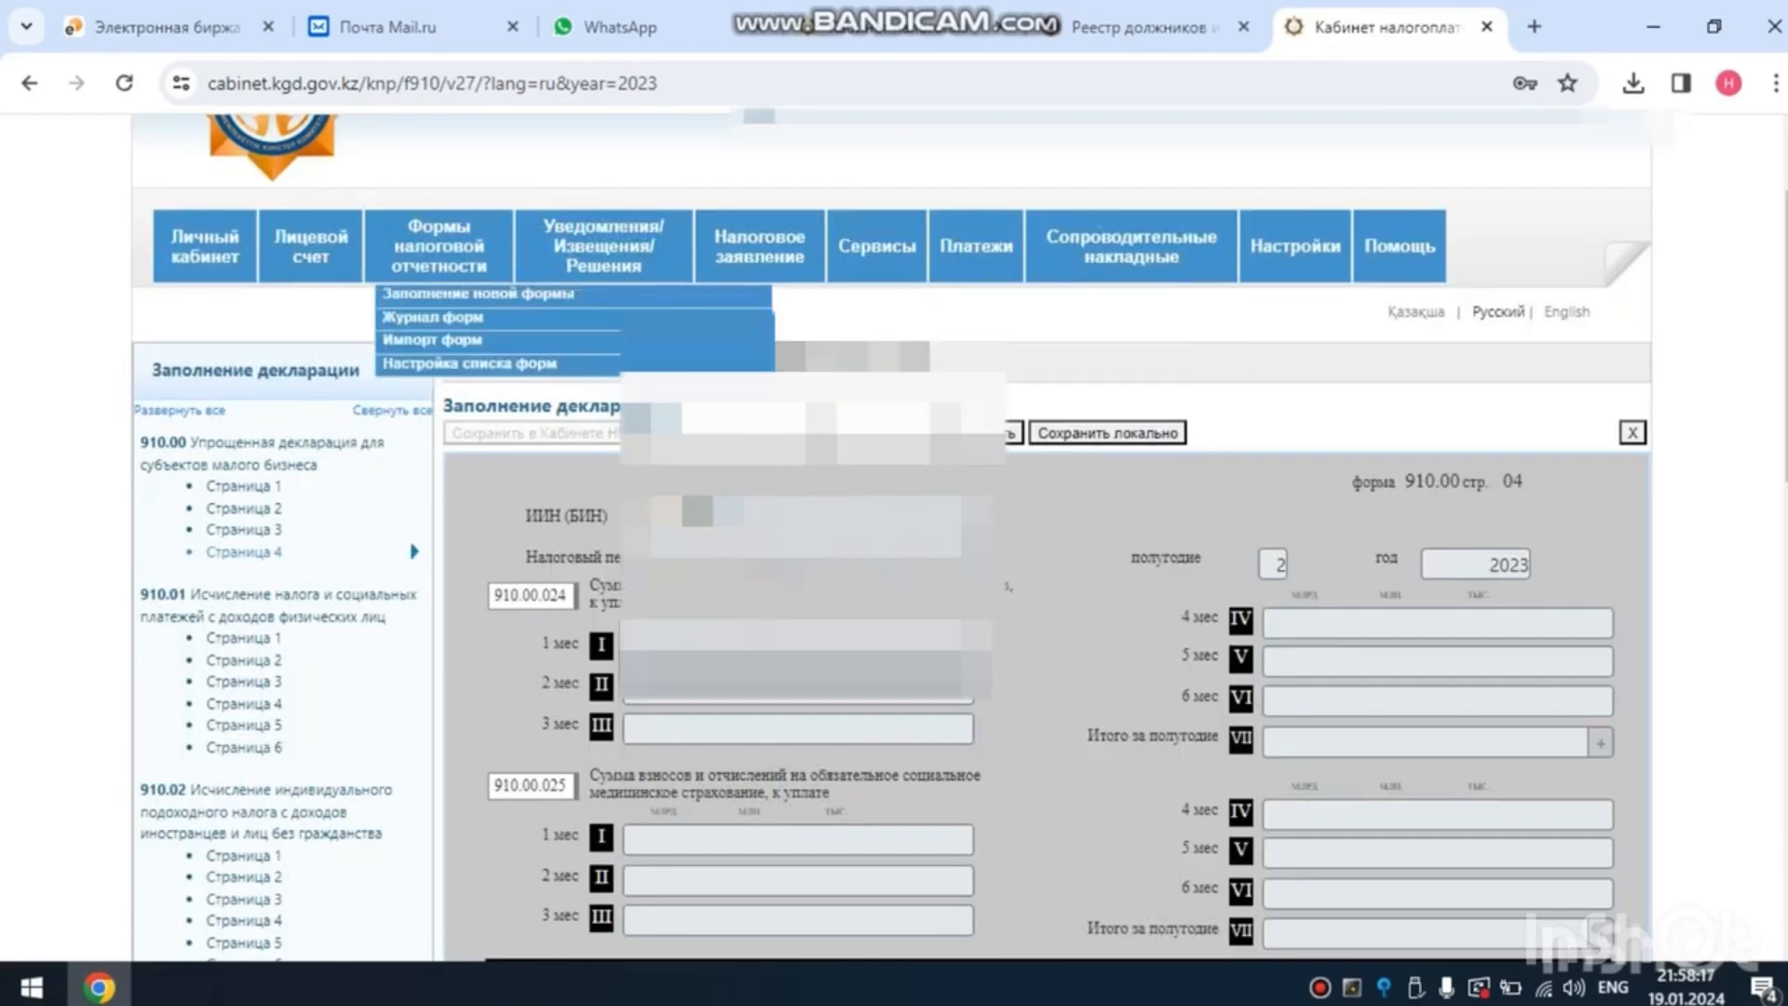
left_click(433, 318)
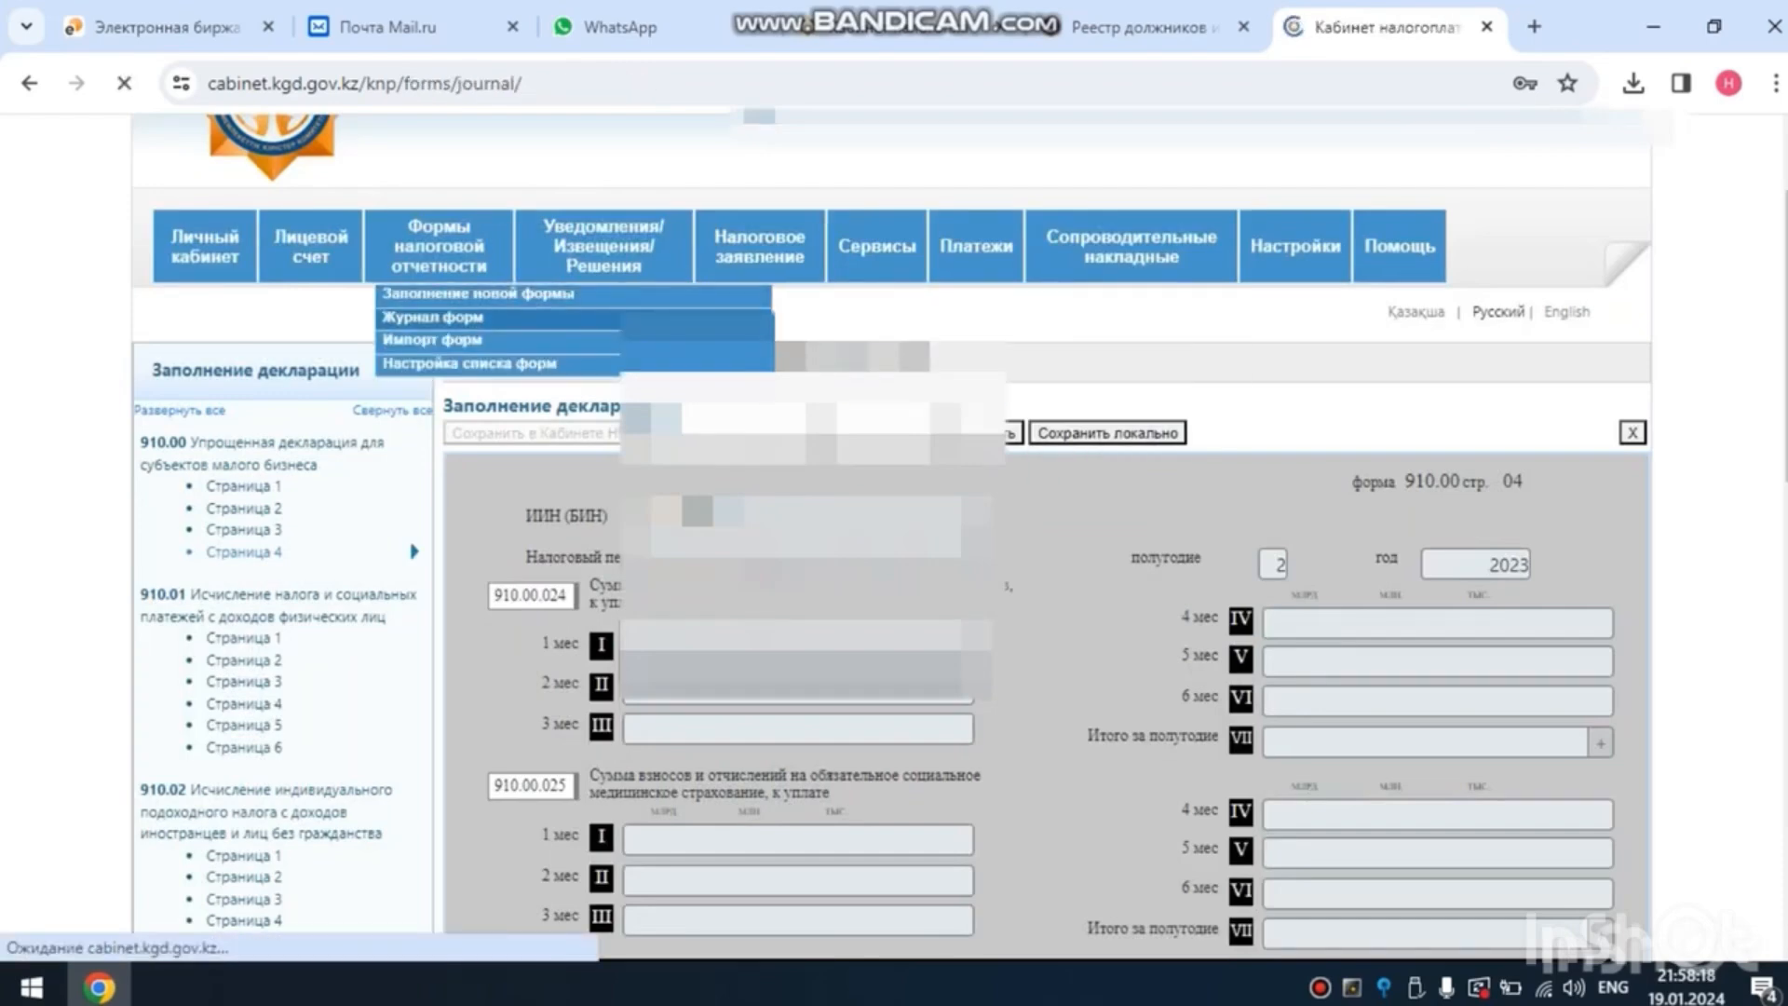
scroll(894, 536, "down", 4)
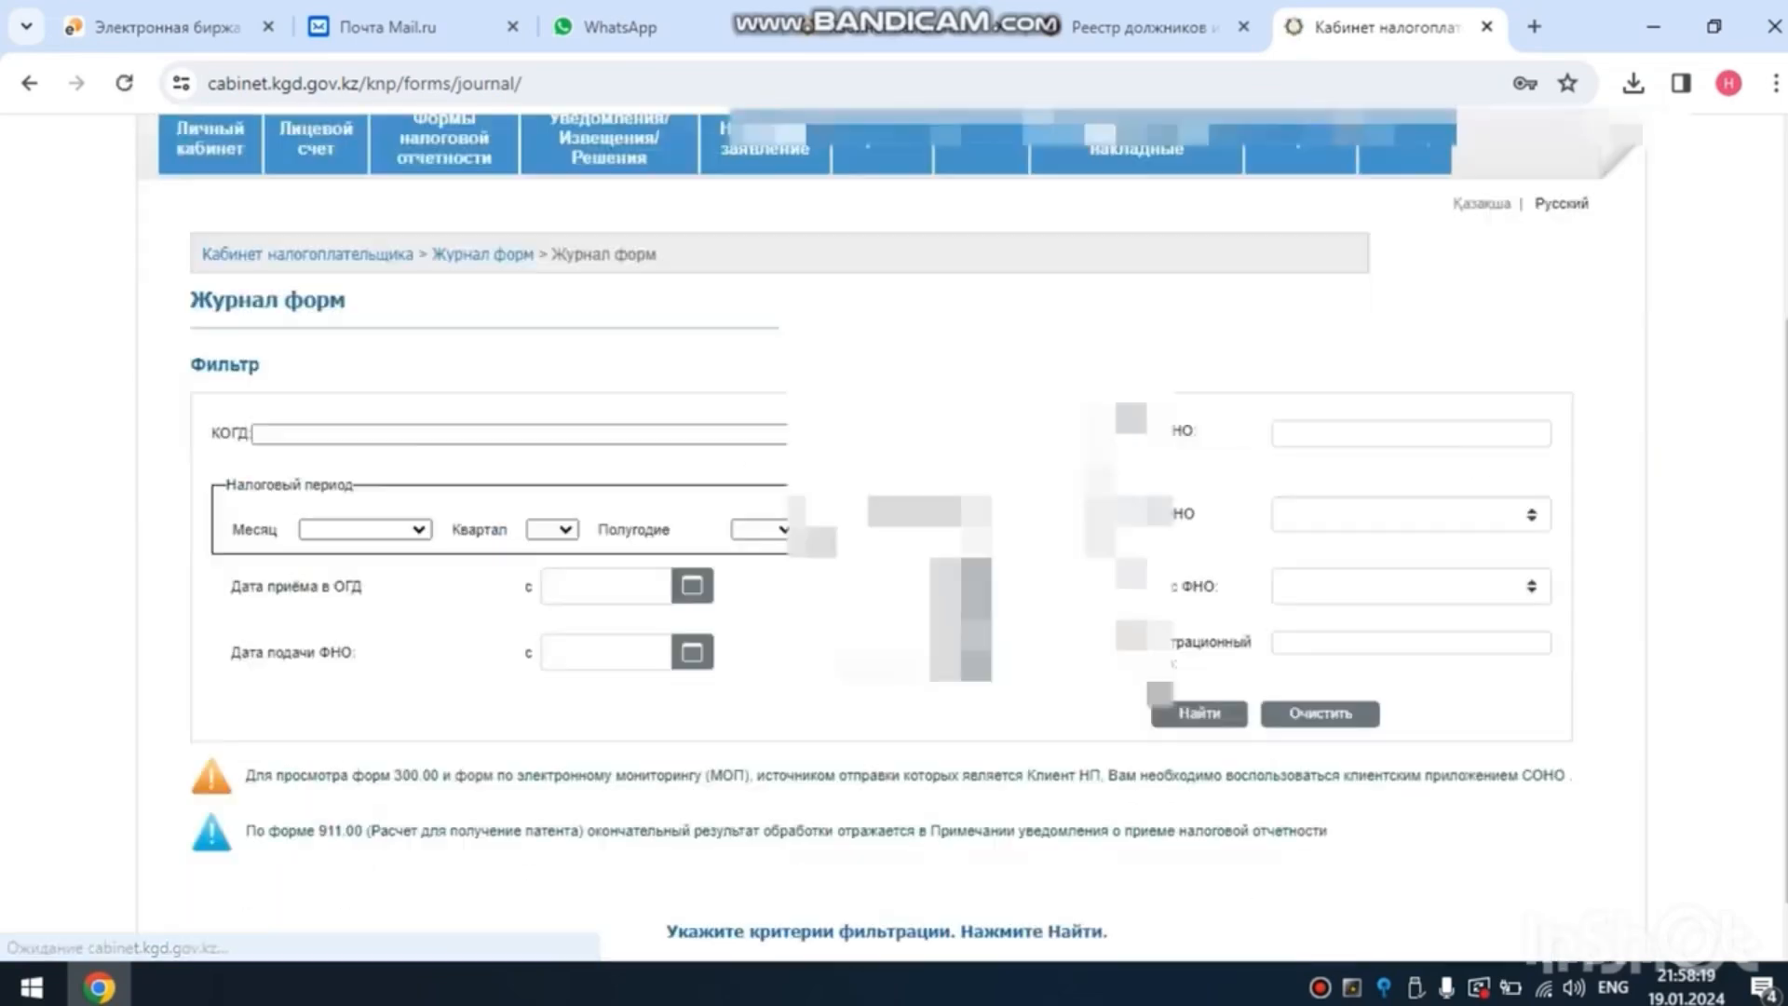
left_click(1199, 661)
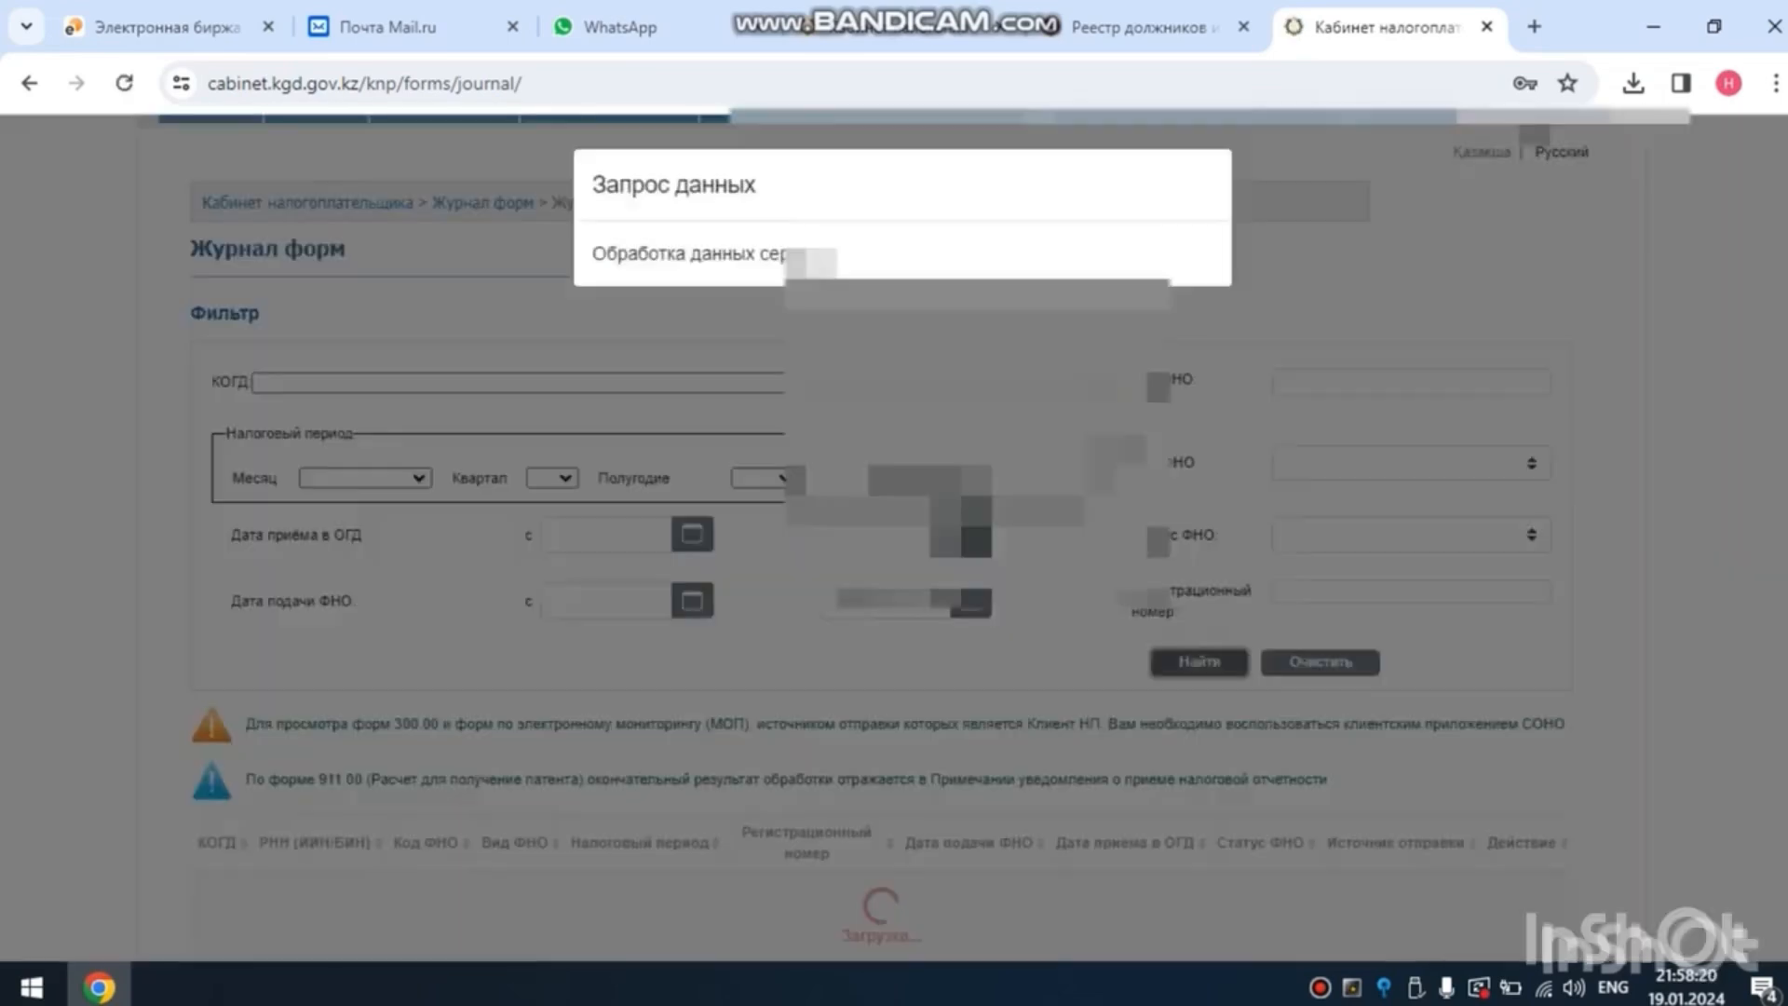
scroll(895, 536, "down", 3)
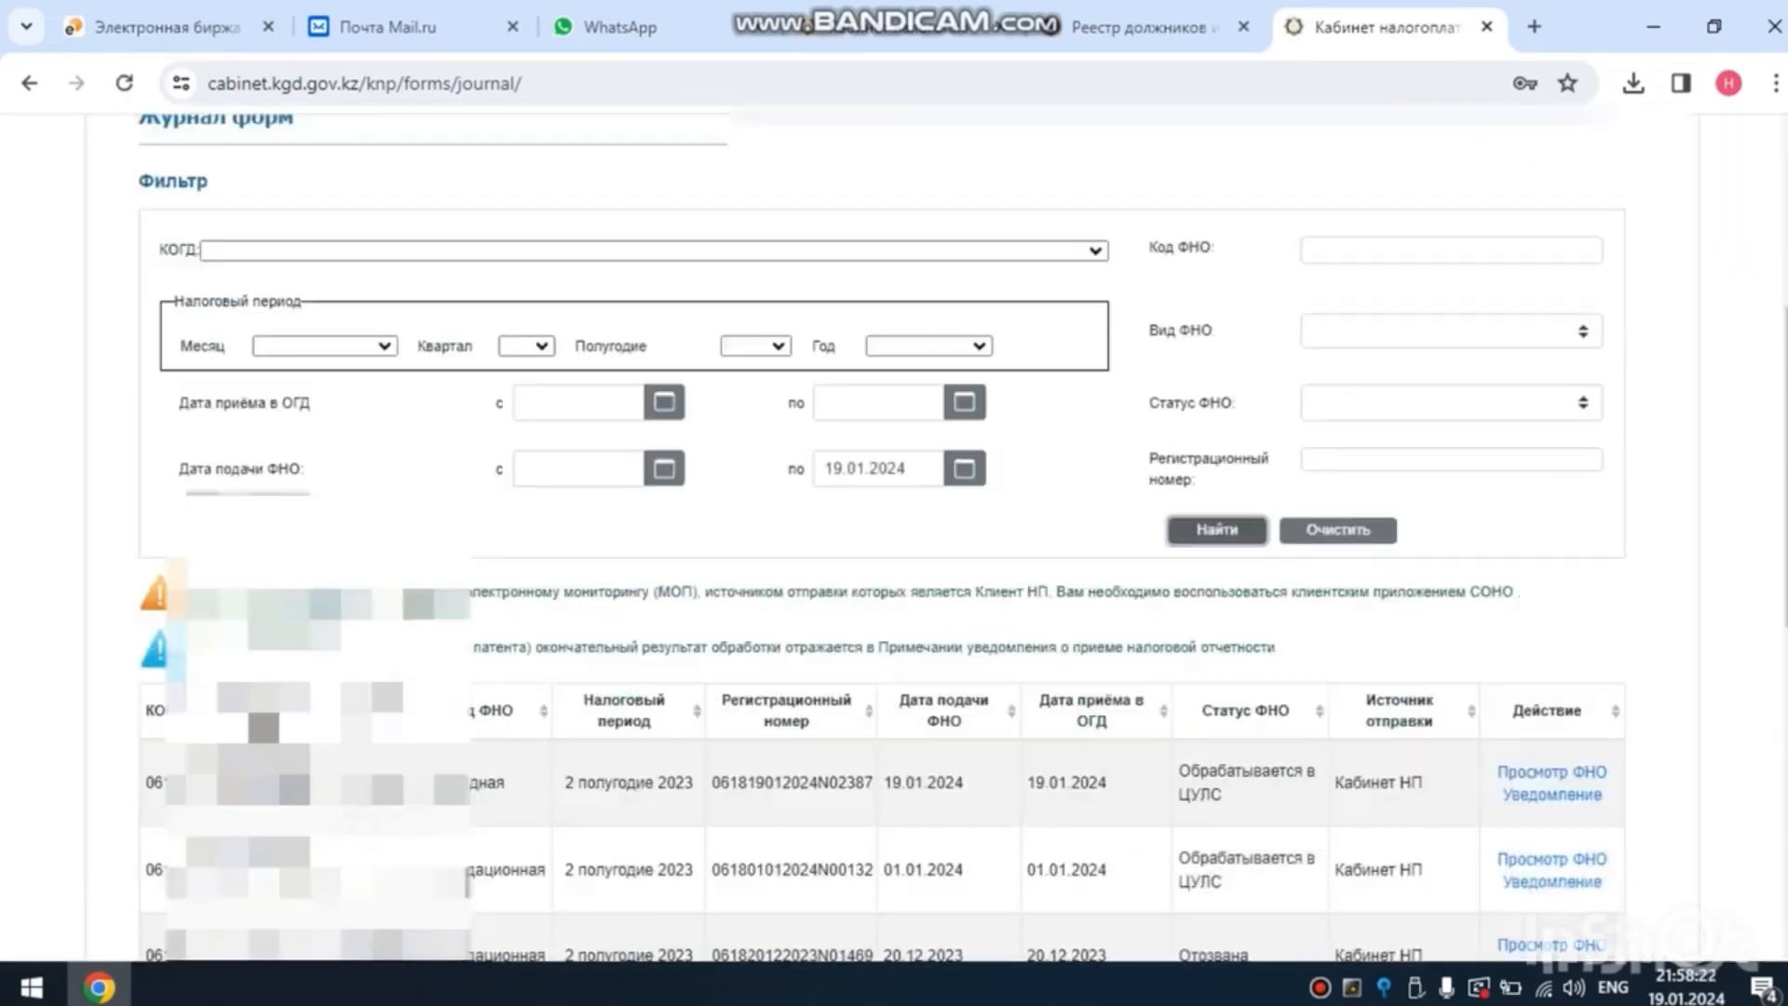
scroll(895, 537, "down", 1)
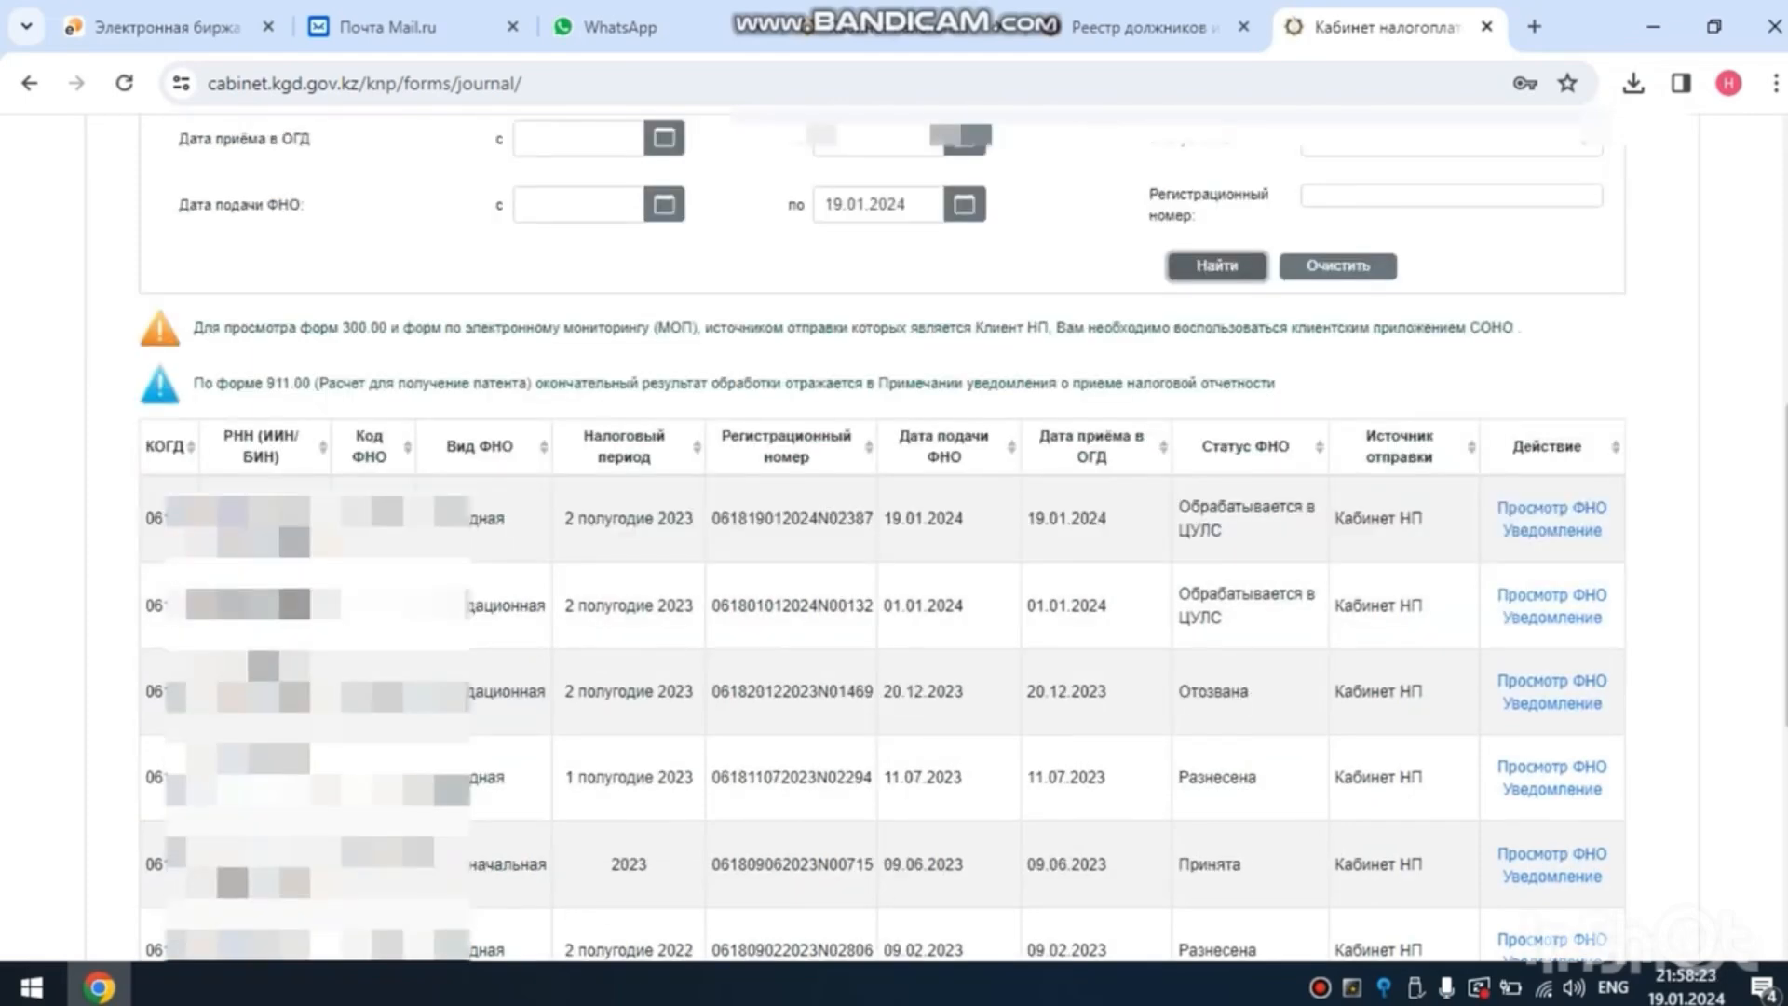